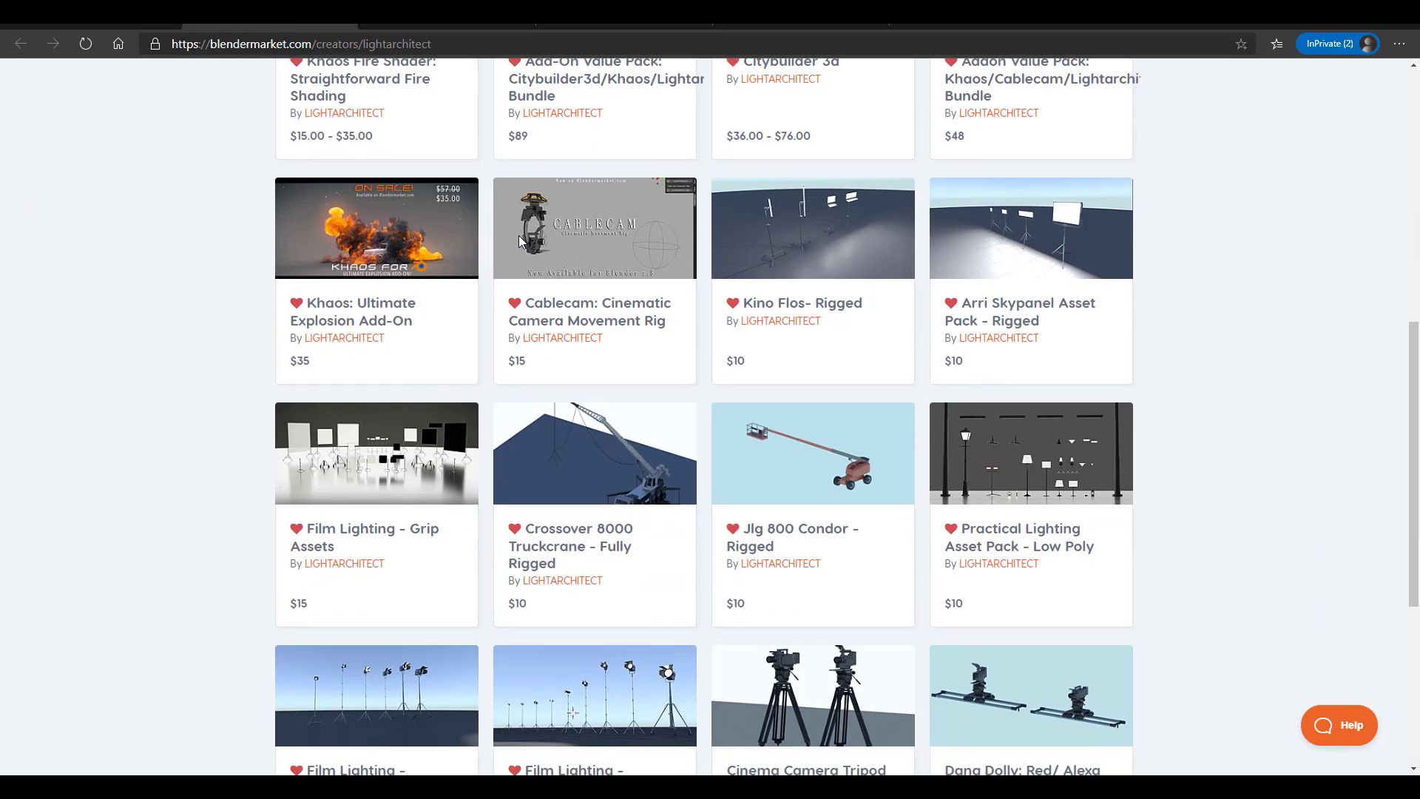
Open the Citybuilder 3d product page and review its asset kits, render samples and included camera rig
scroll(159, 158, "up", 10)
left_click(118, 24)
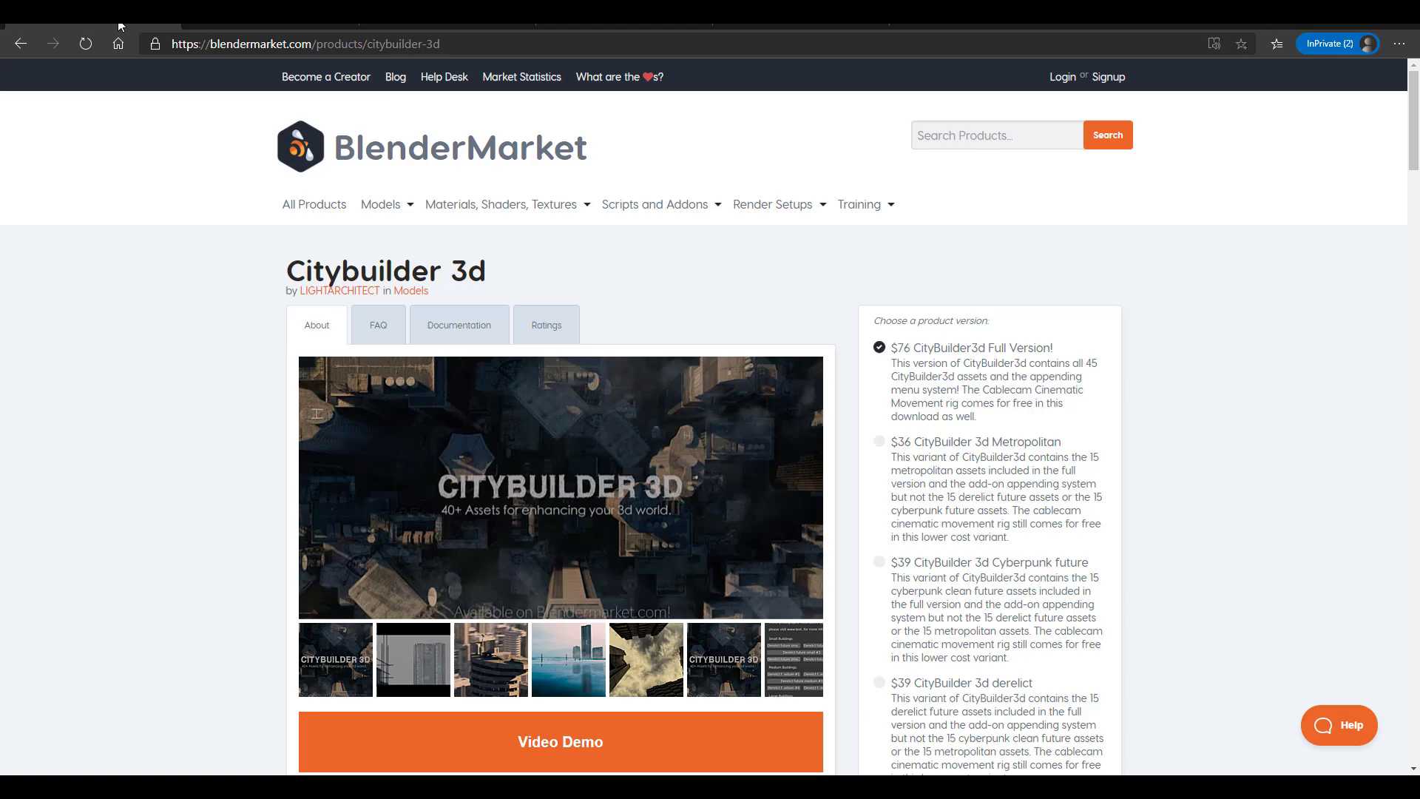
scroll(629, 416, "down", 4)
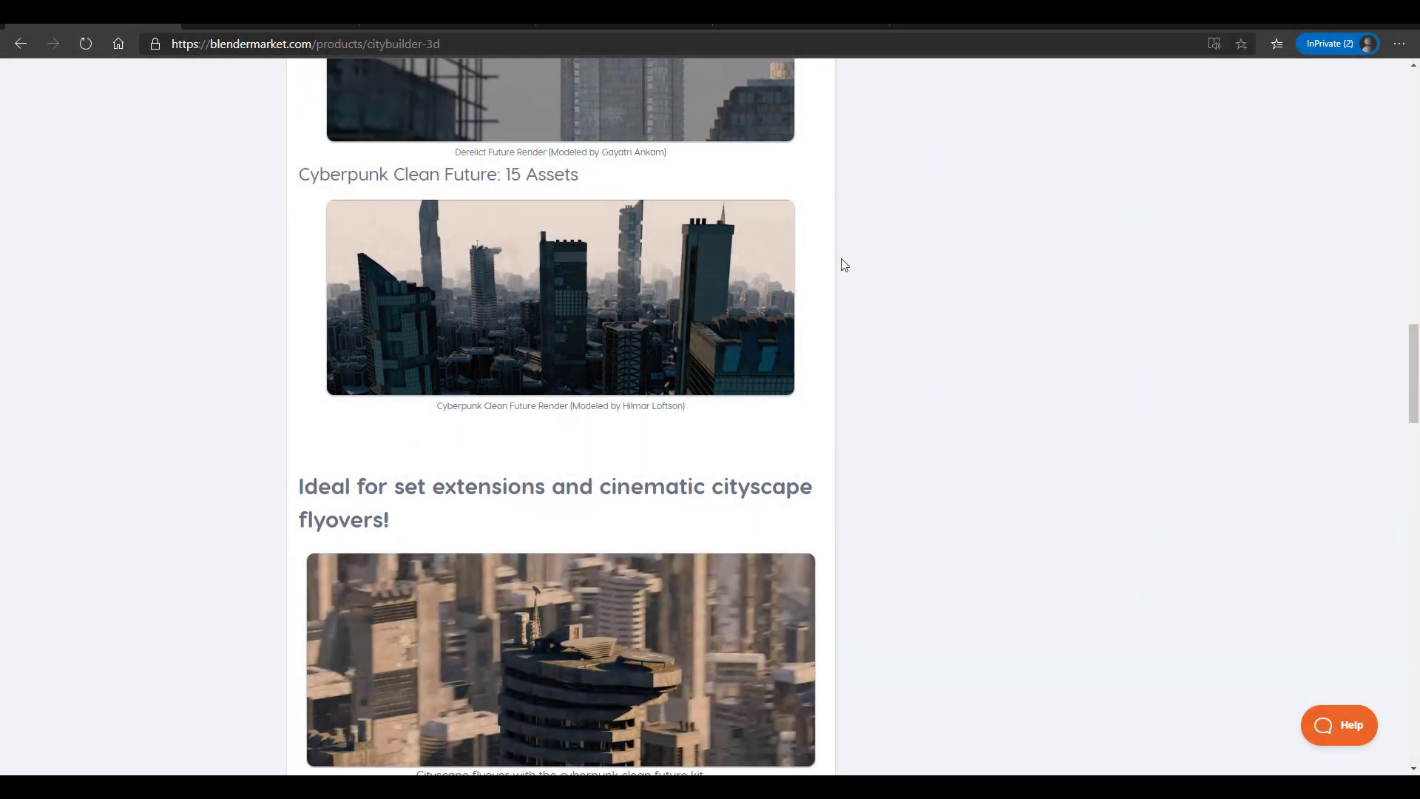
scroll(845, 264, "down", 3)
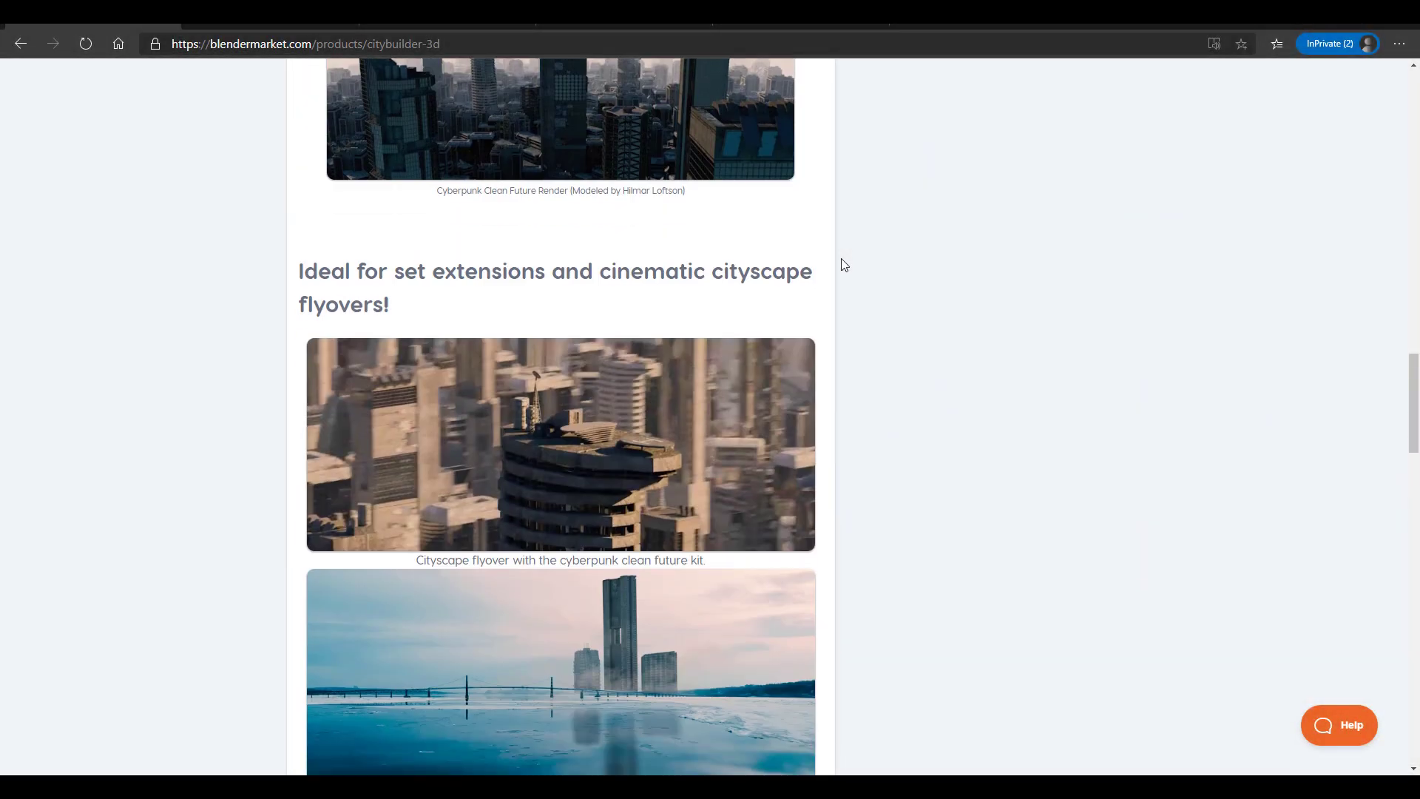
scroll(845, 265, "down", 14)
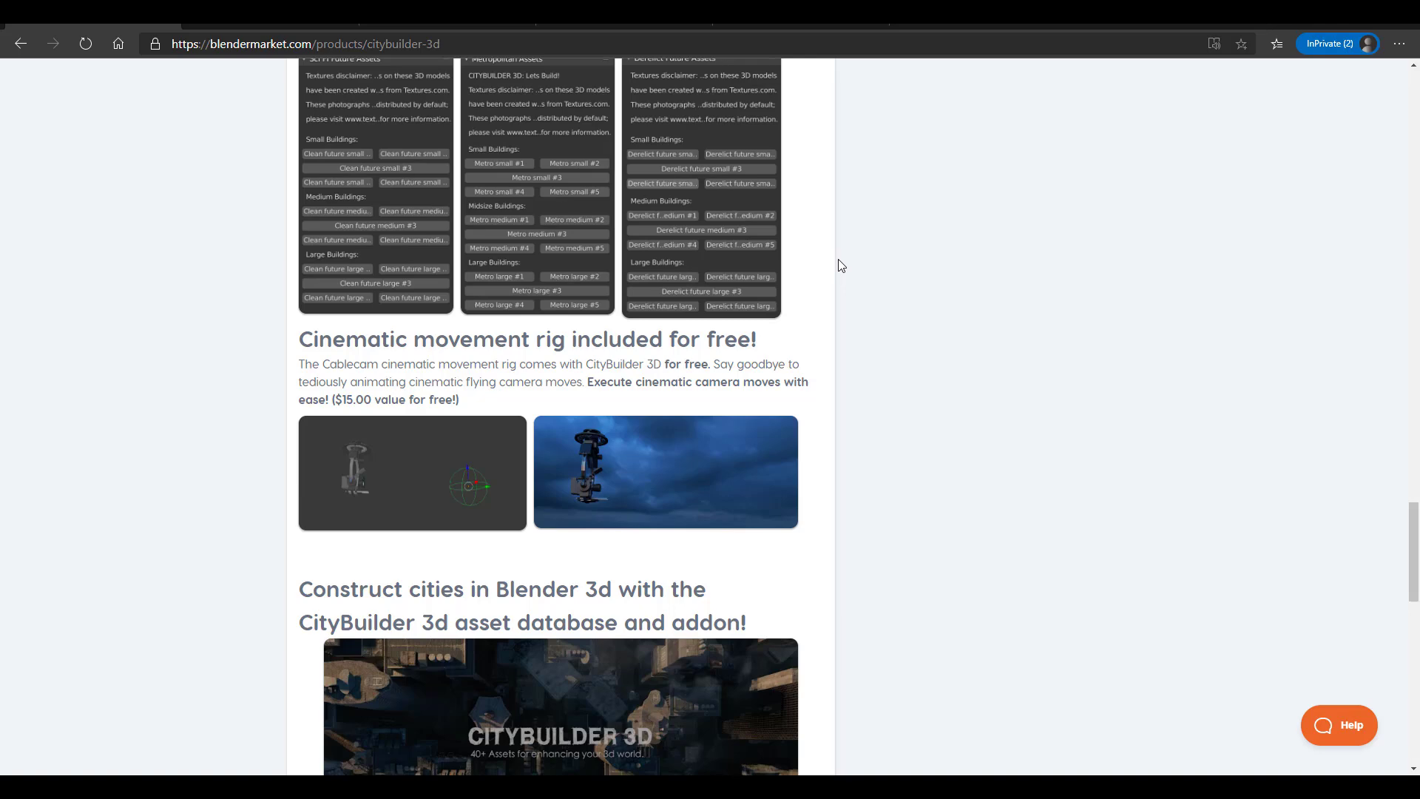
scroll(877, 361, "up", 20)
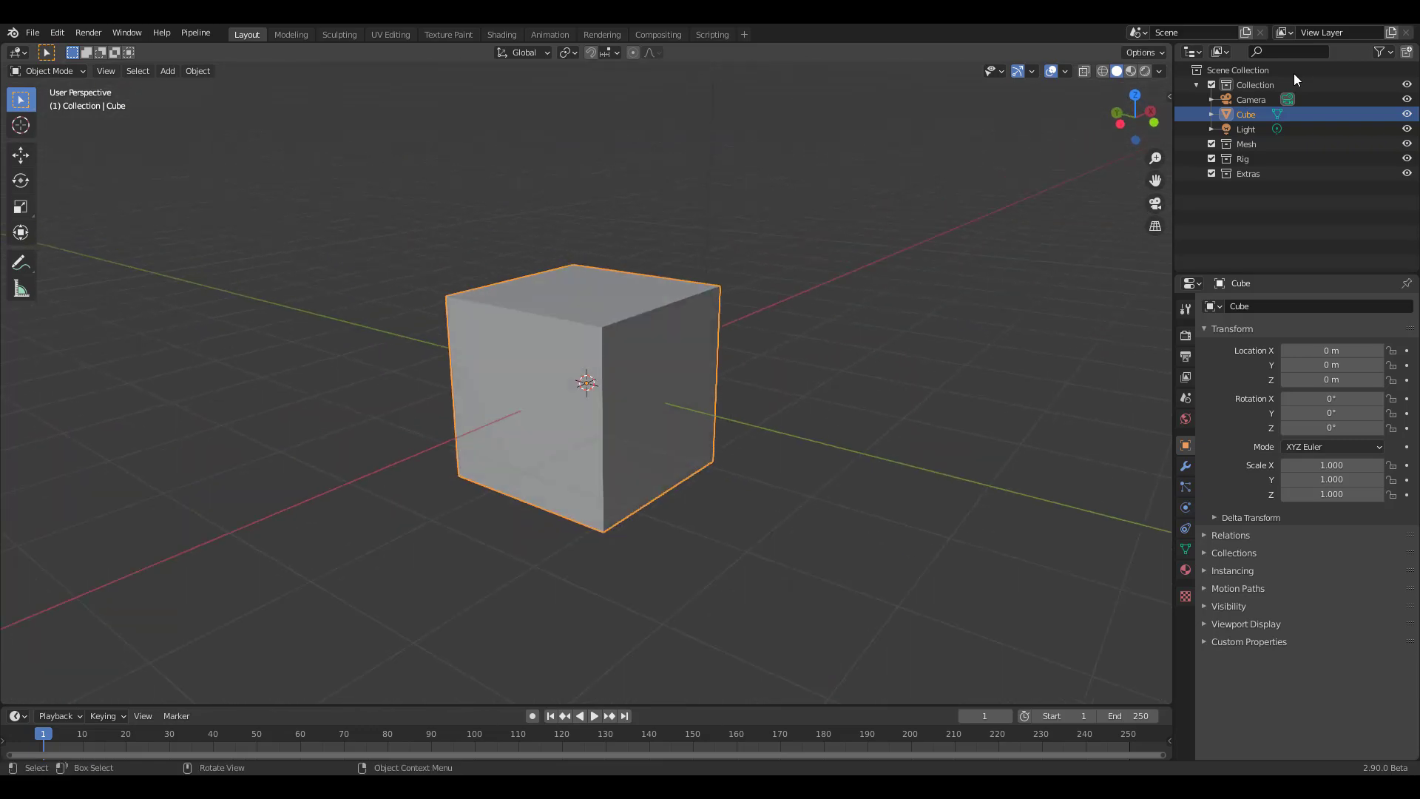
Switch to Blender, view the installed add-ons in the preferences, and close the preferences window
left_click(58, 33)
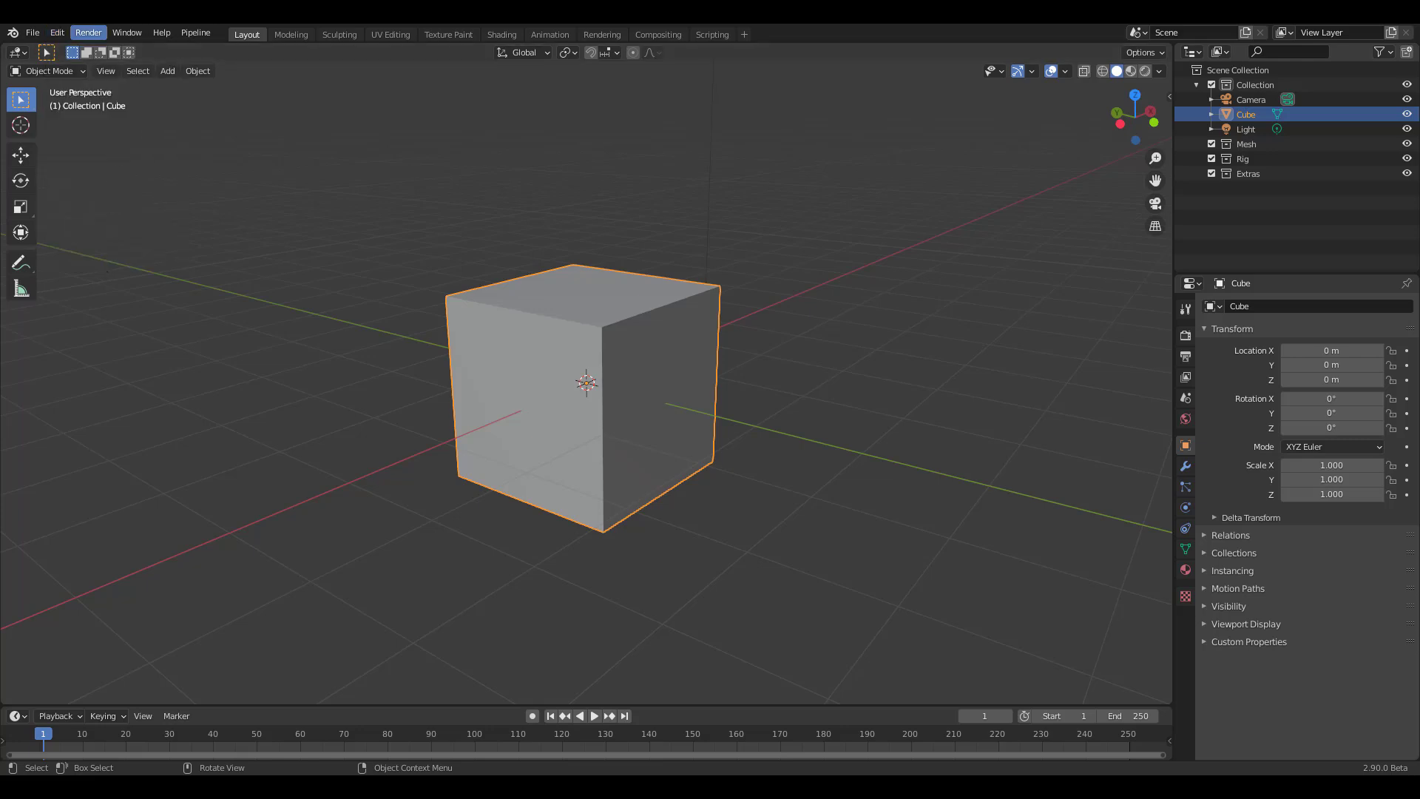
left_click(704, 342)
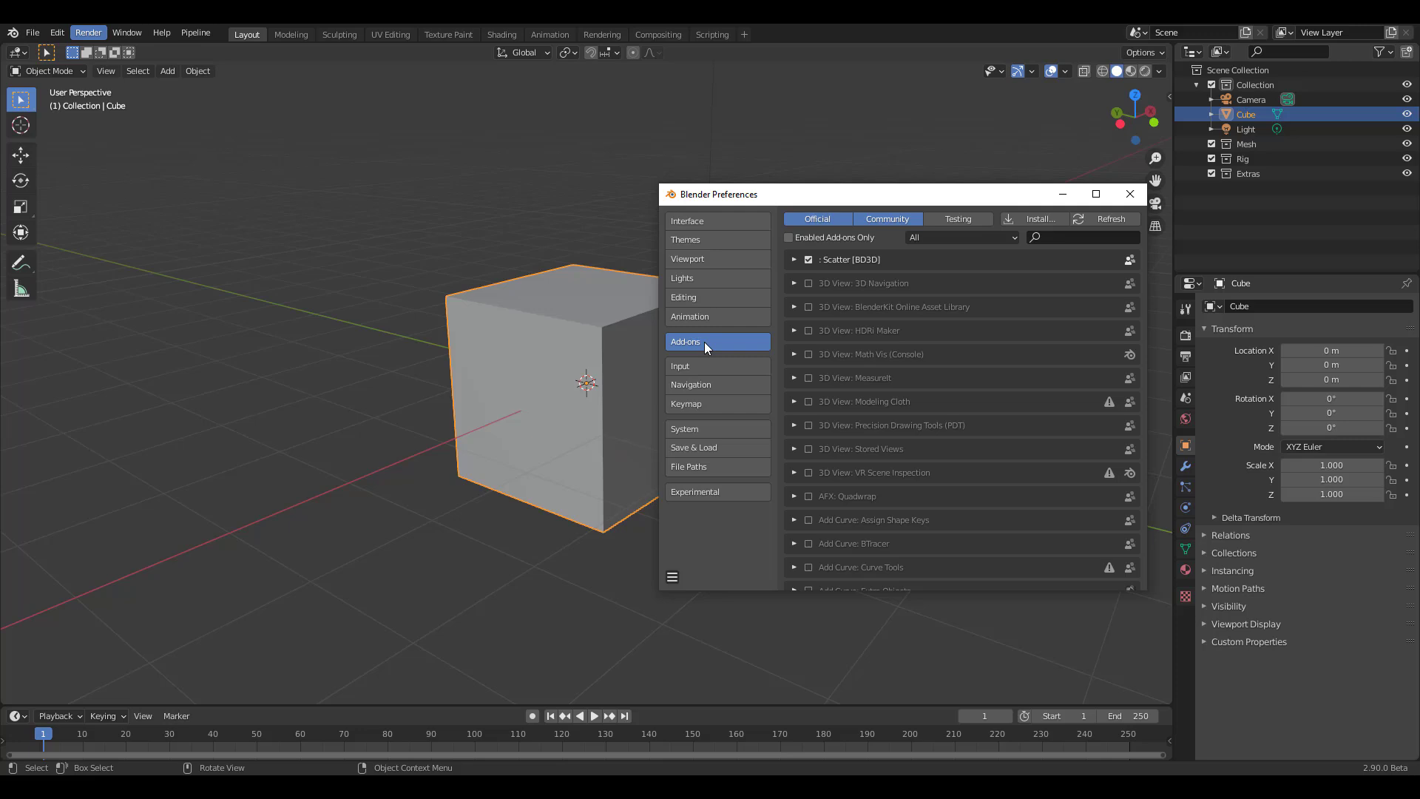
left_click(1129, 194)
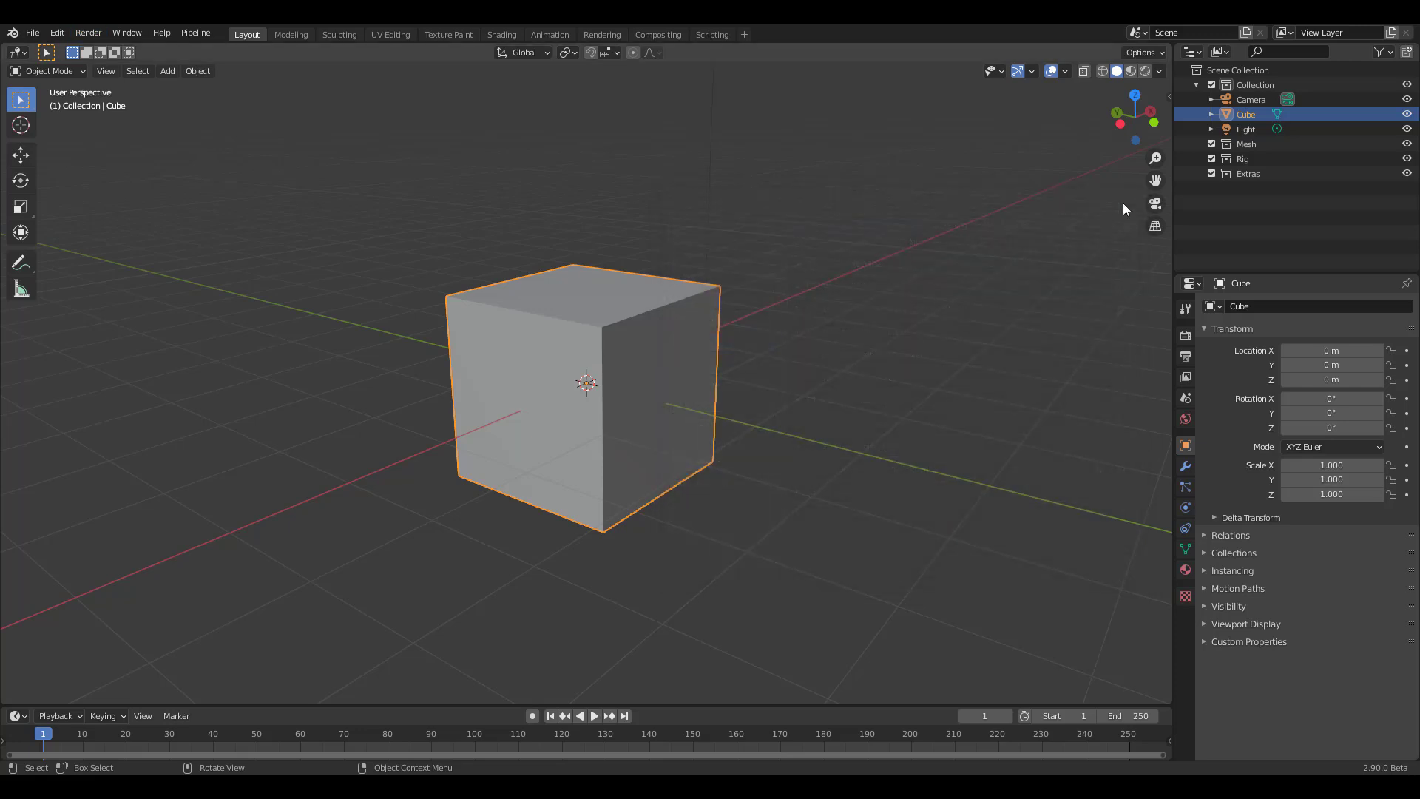
Show the City Builder 3D add-on's controls beside the viewport and widen them so the building names are readable
middle_click_drag(1123, 202, 610, 423)
scroll(610, 419, "down", 3)
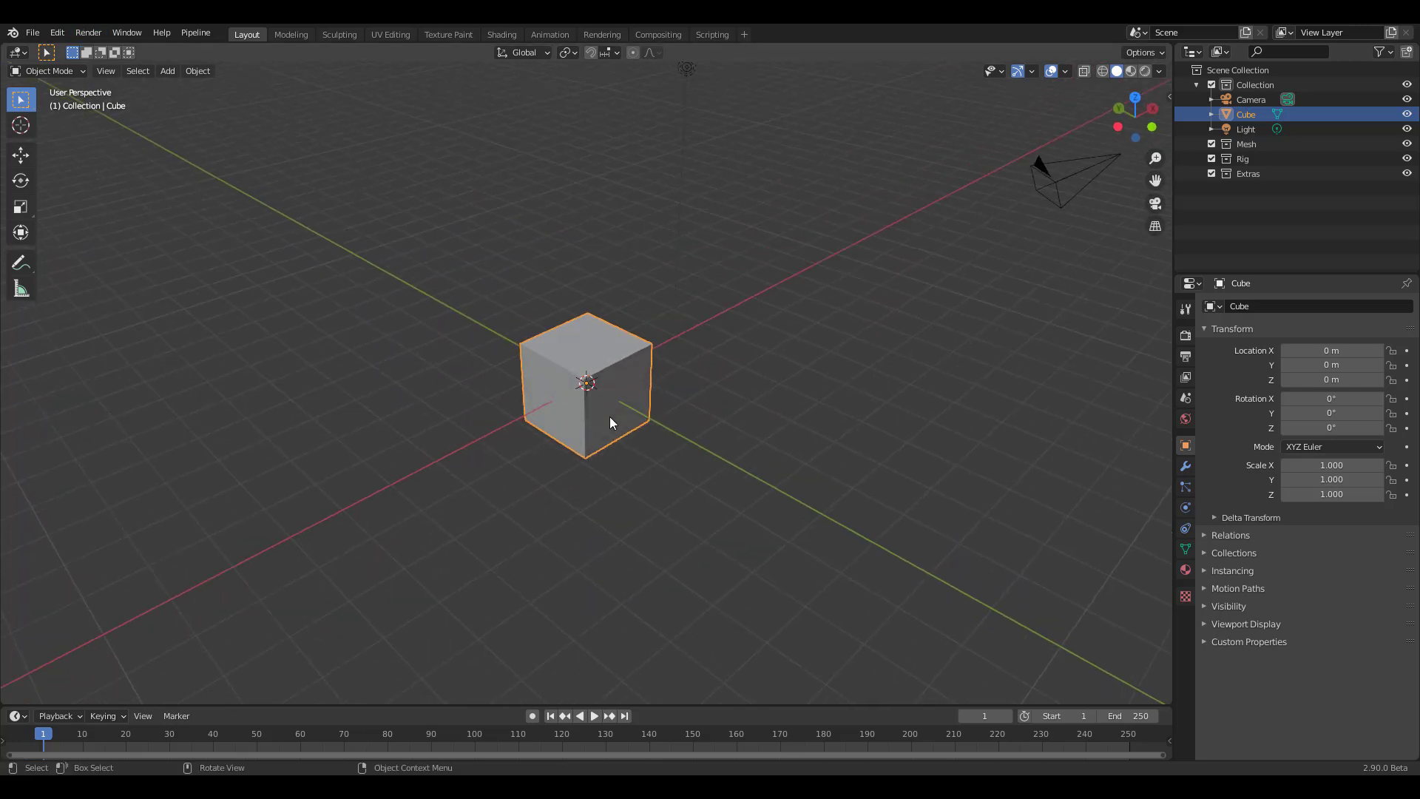
key("n")
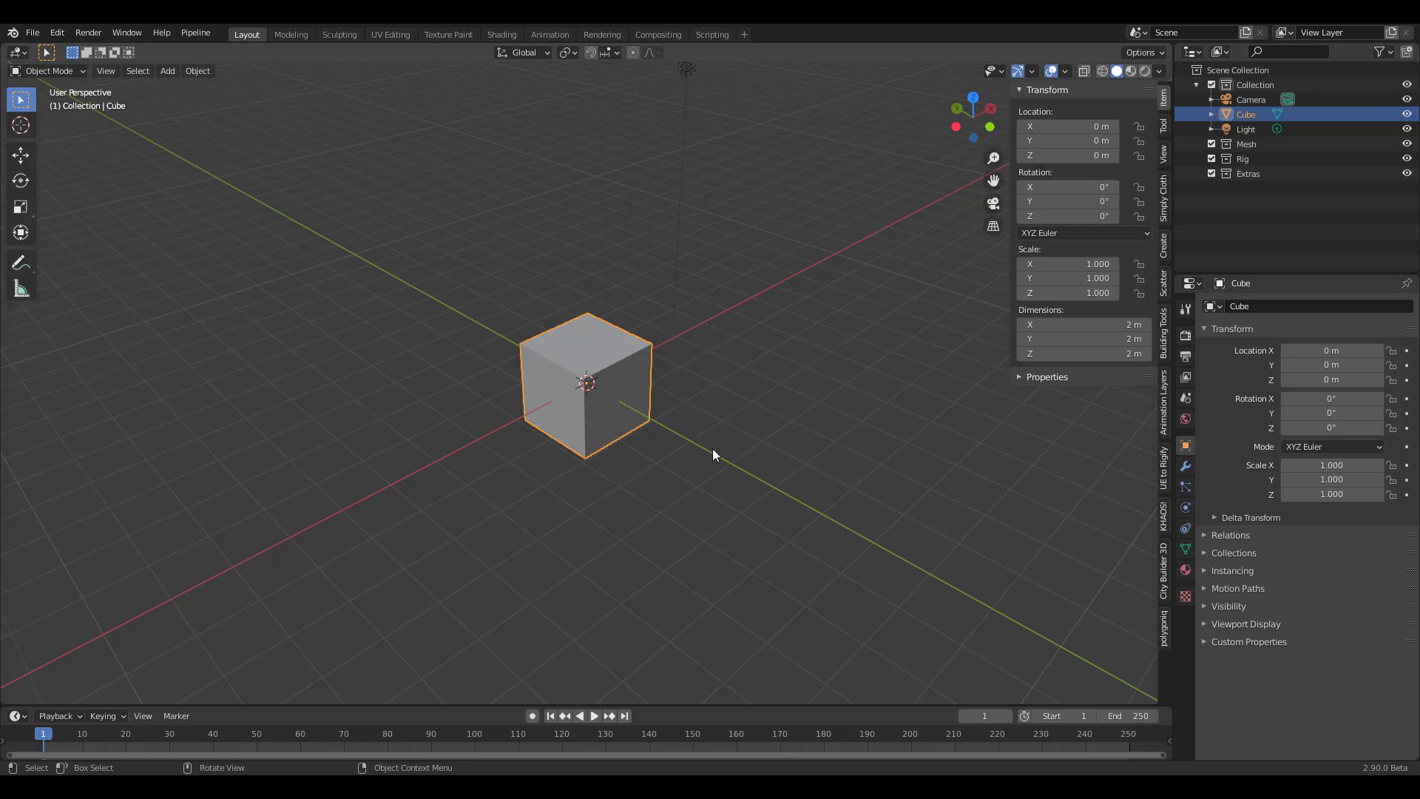
left_click(1164, 585)
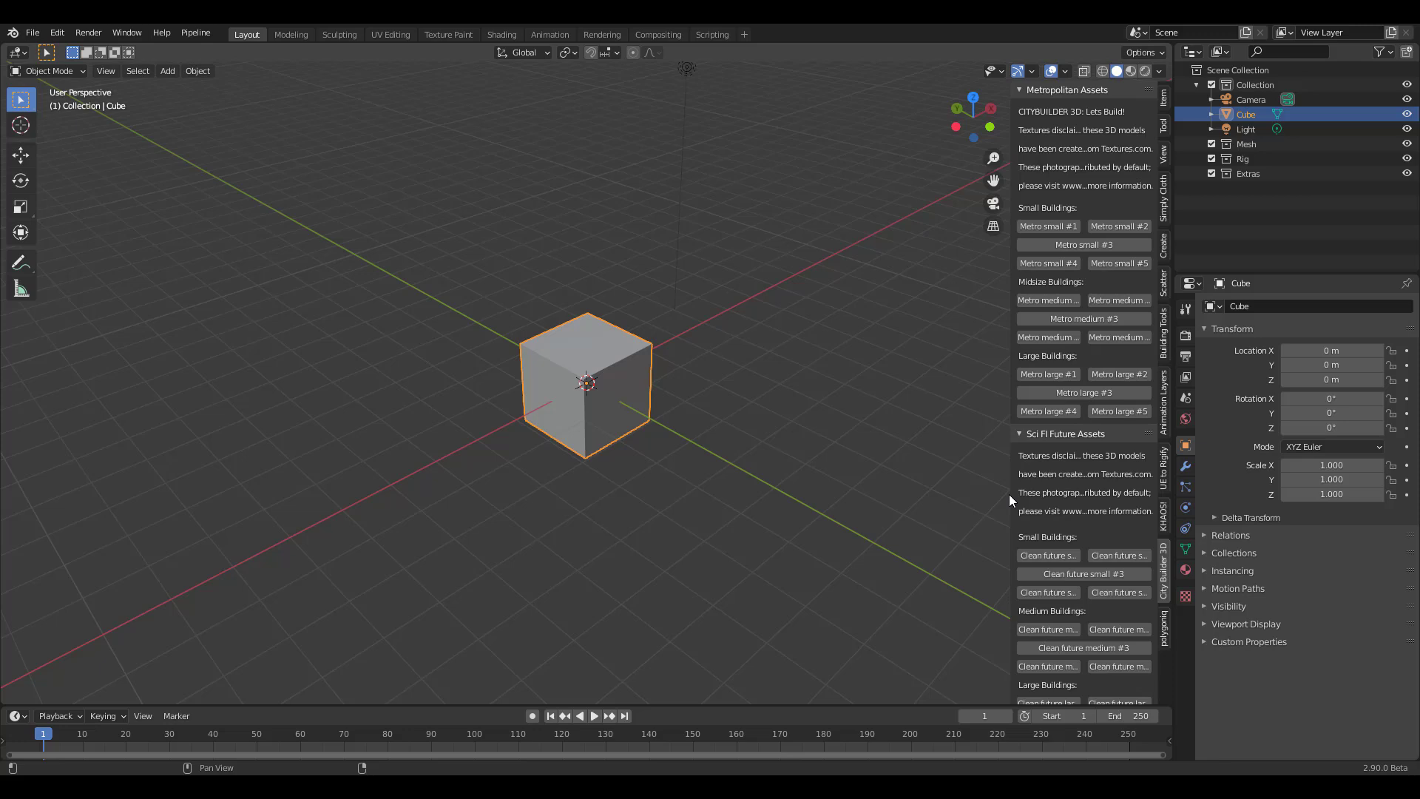
left_click_drag(1009, 494, 819, 492)
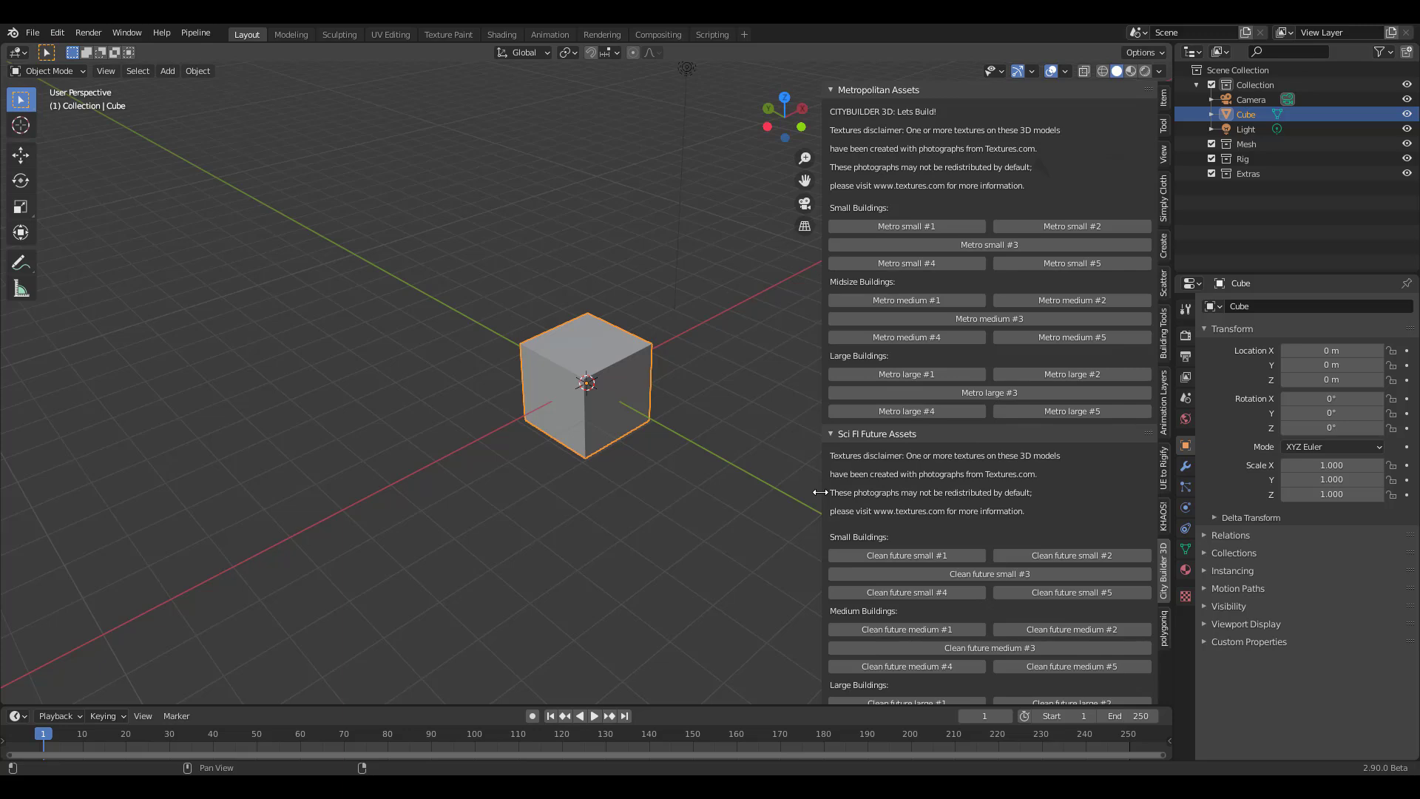
left_click_drag(821, 492, 916, 516)
Collapse the Metropolitan, Sci Fi Future and Derelict Future asset sections of the add-on
middle_click_drag(904, 512, 689, 434)
scroll(754, 431, "up", 4)
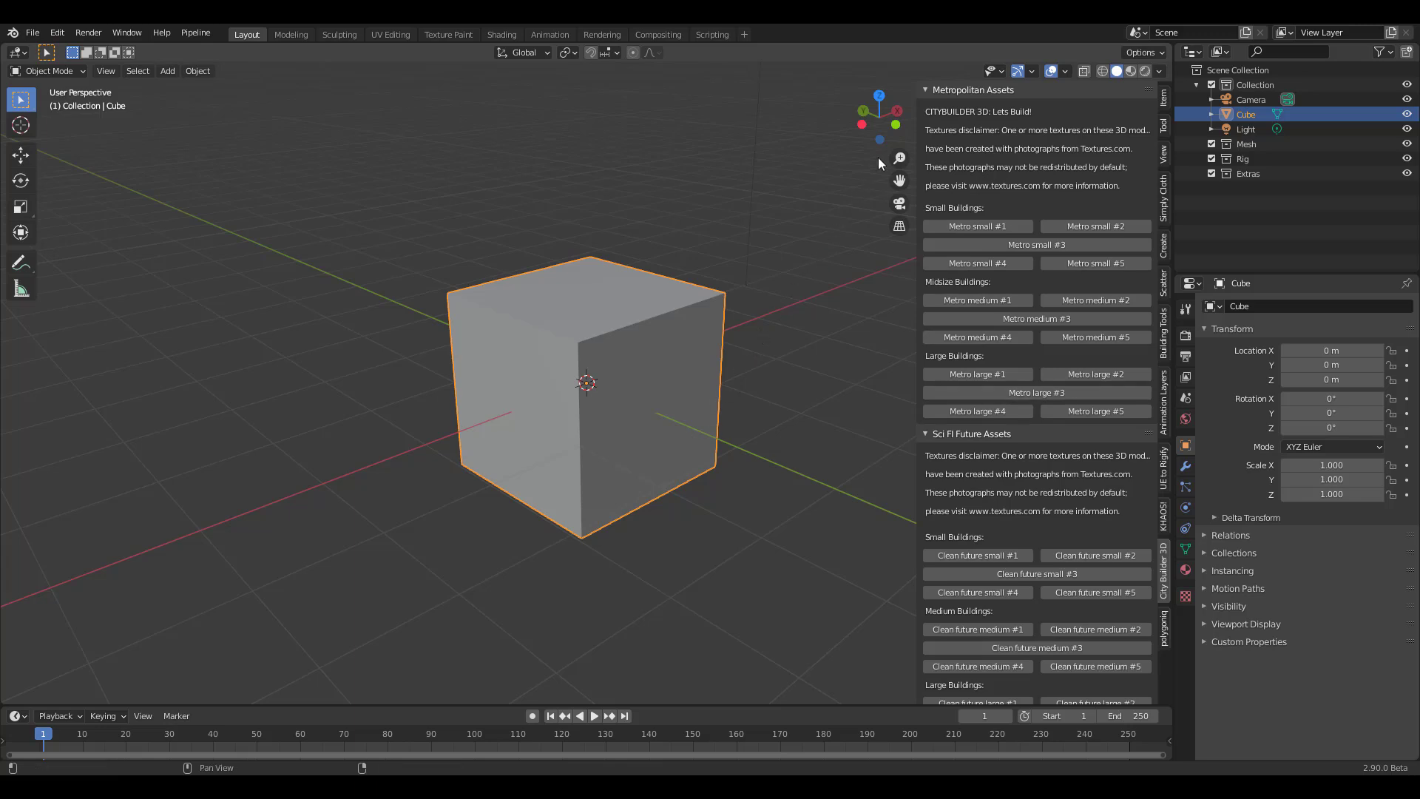
left_click(925, 89)
left_click(925, 108)
left_click(923, 126)
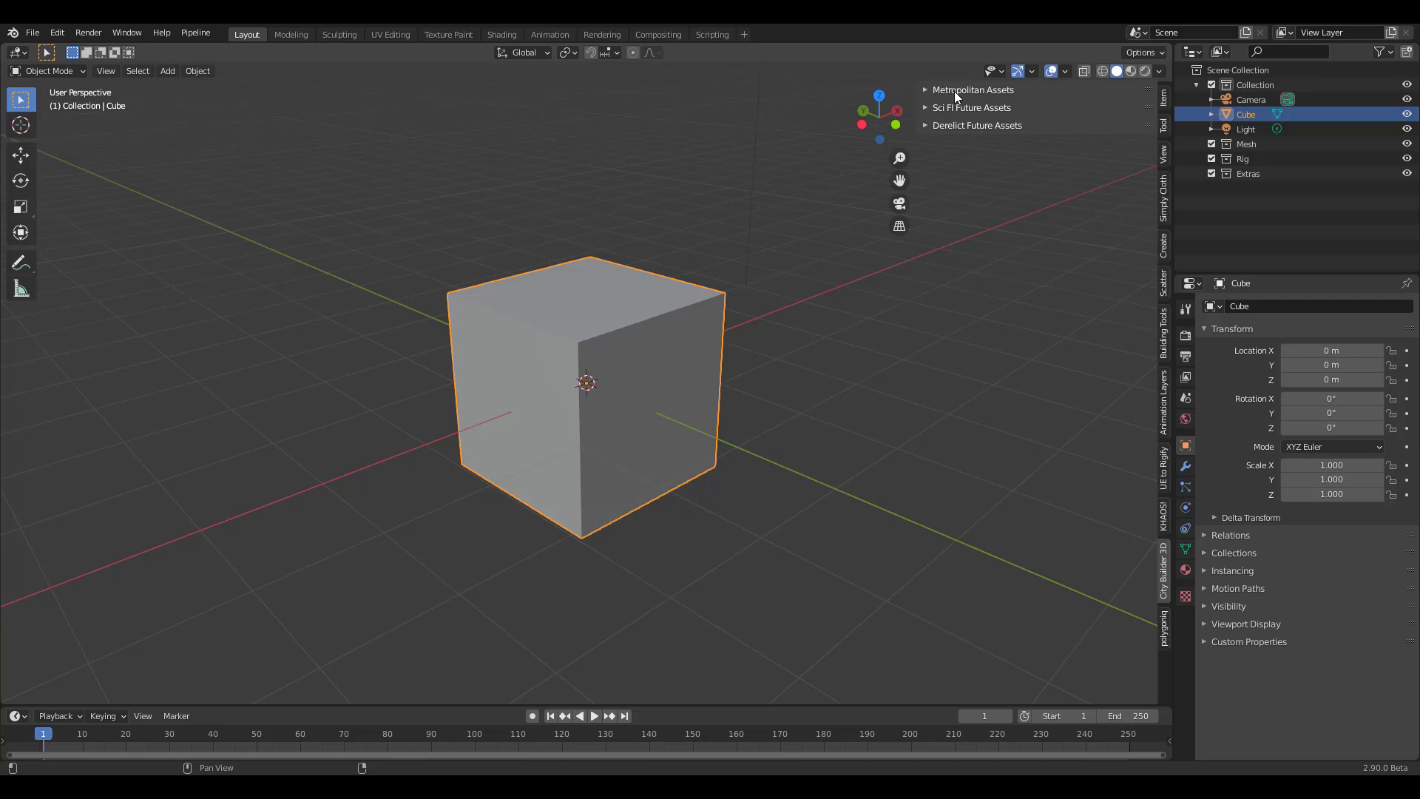
Delete the default cube and append the Metro small #1 building from the Metropolitan assets
key("Delete")
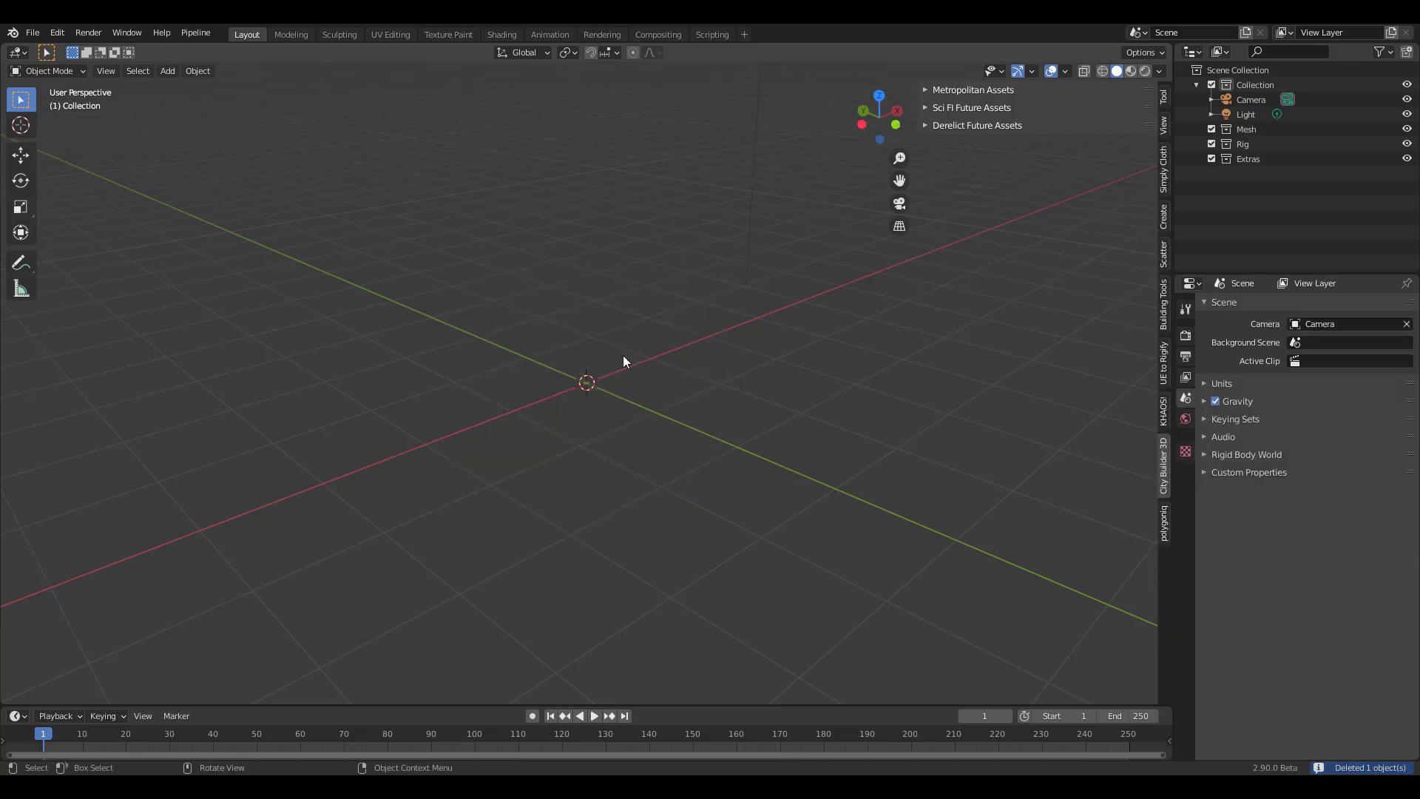
middle_click_drag(623, 355, 835, 169)
left_click(926, 89)
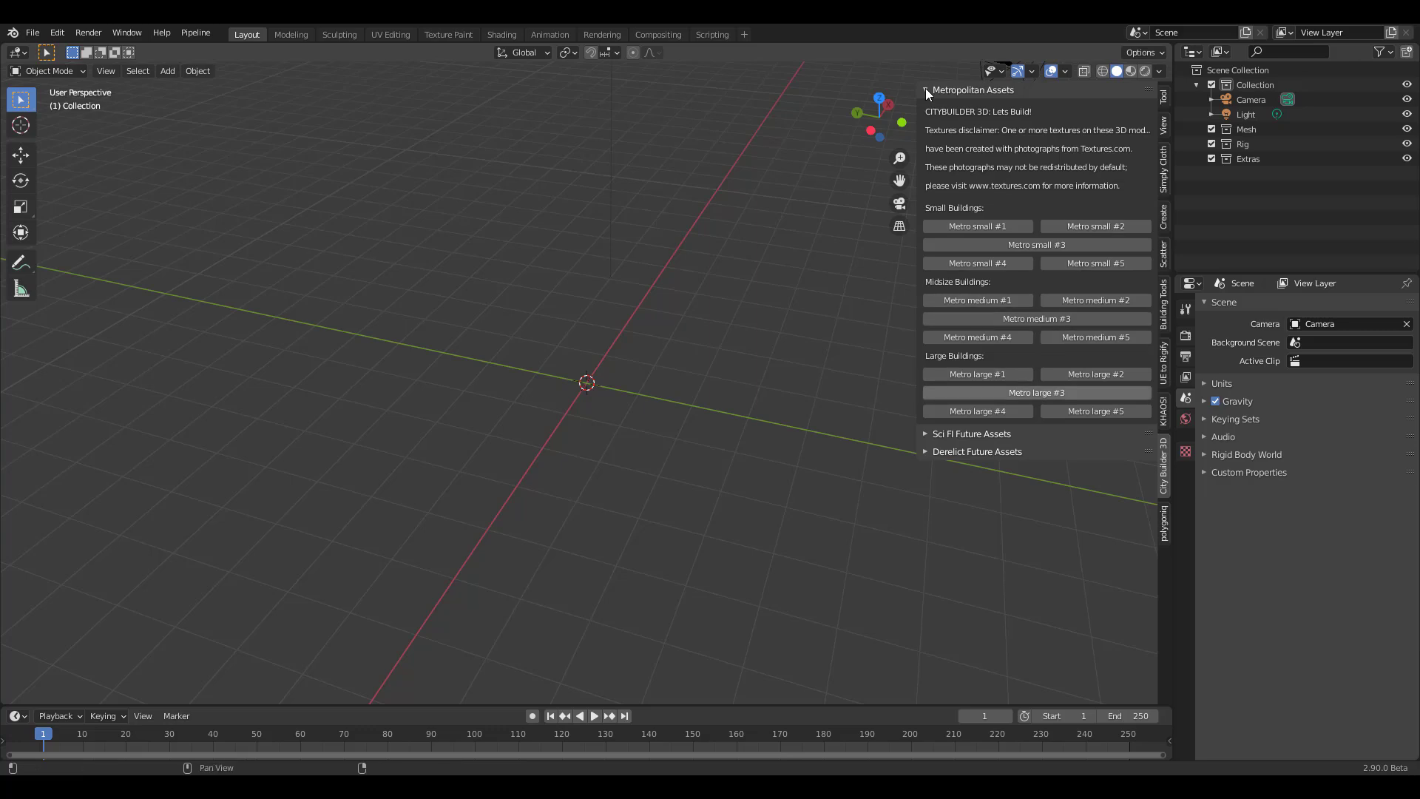
left_click(993, 227)
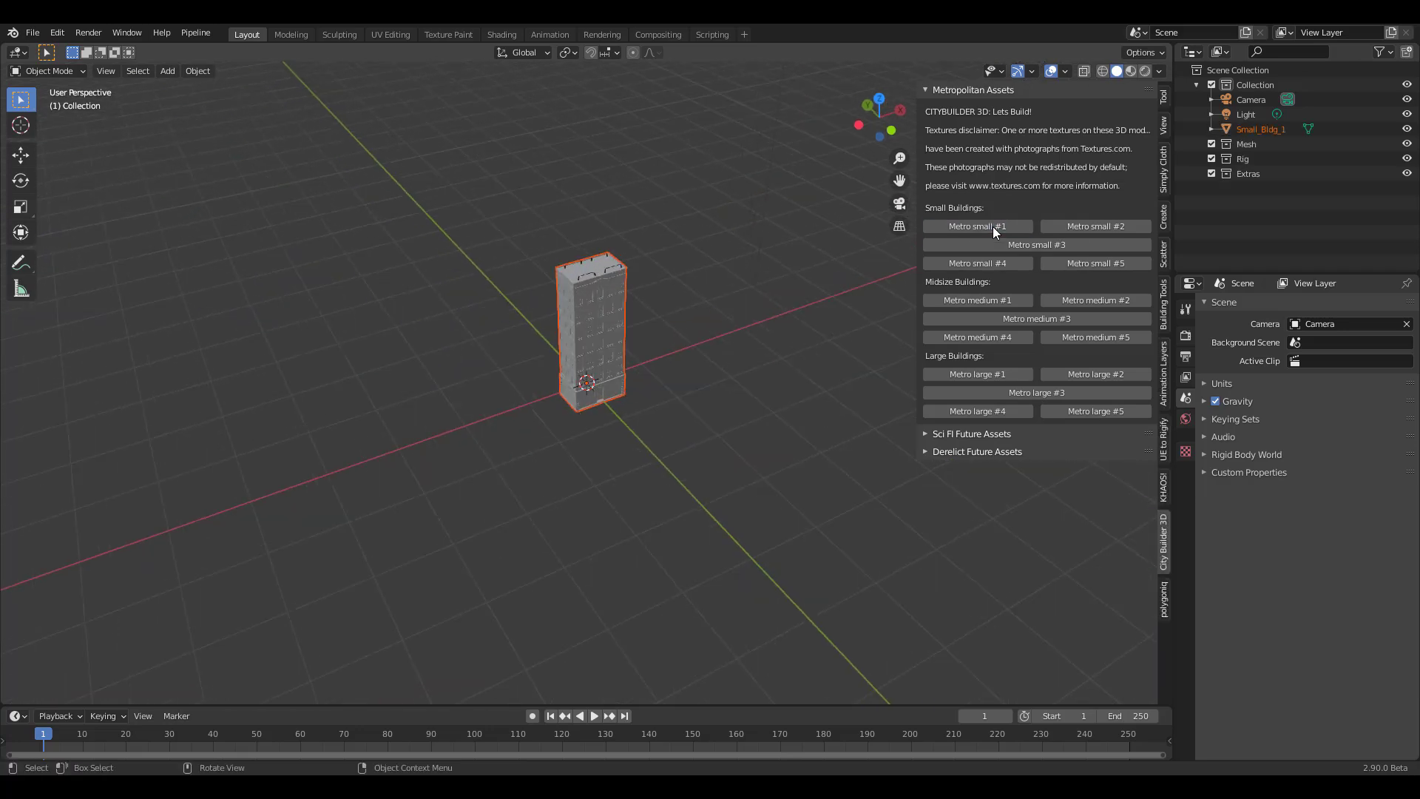
Switch the viewport to rendered shading to inspect the small building's textures
scroll(592, 377, "up", 4)
mouse_move(592, 377)
middle_mouse_down("shift")
mouse_move(585, 577)
mouse_move(607, 510)
mouse_move(562, 514)
mouse_move(599, 514)
mouse_move(585, 311)
middle_mouse_up("shift")
scroll(592, 378, "up", 4)
scroll(592, 377, "down", 4)
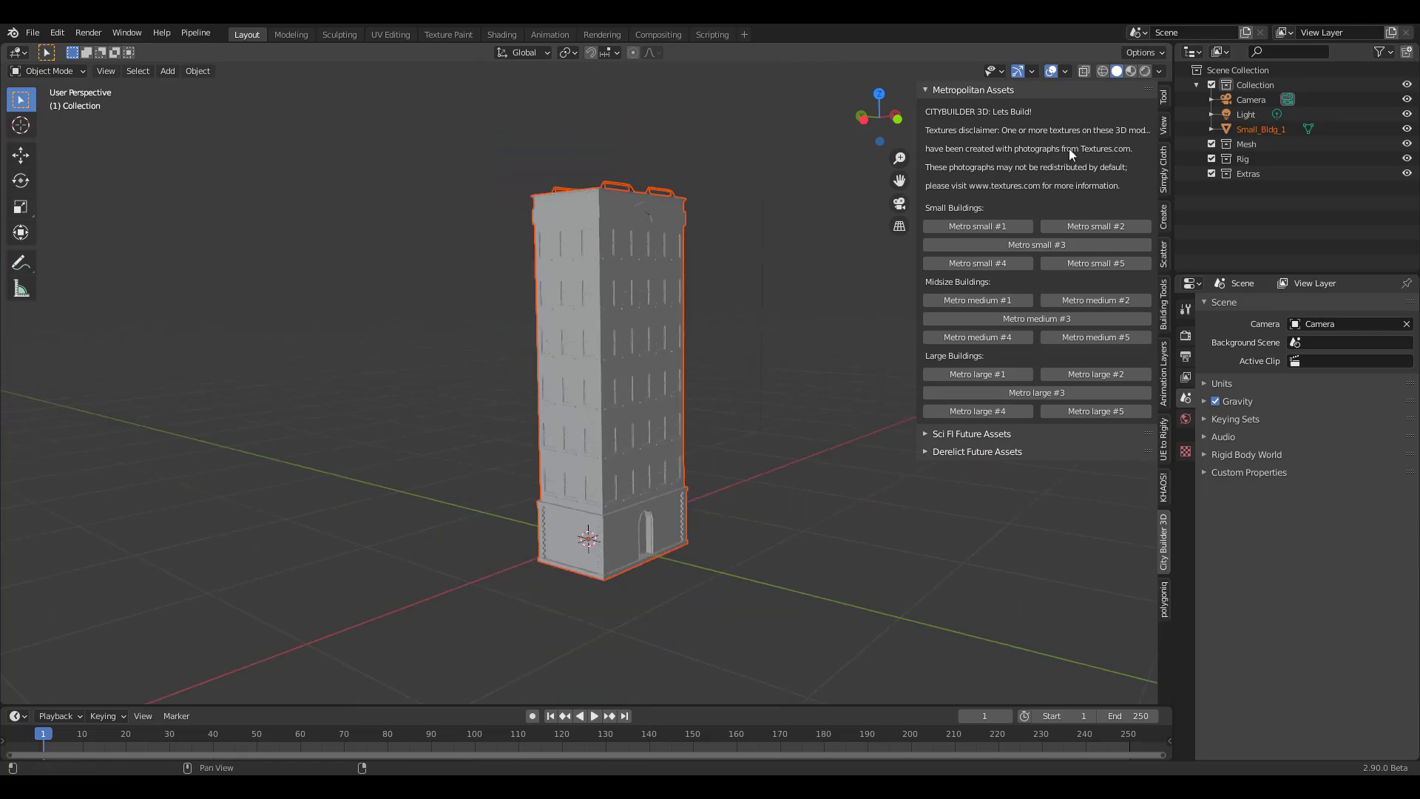
left_click(1145, 71)
scroll(708, 313, "down", 1)
mouse_move(707, 313)
middle_mouse_down("shift")
mouse_move(678, 335)
mouse_move(822, 385)
middle_mouse_up("shift")
scroll(708, 313, "up", 3)
scroll(690, 298, "down", 8)
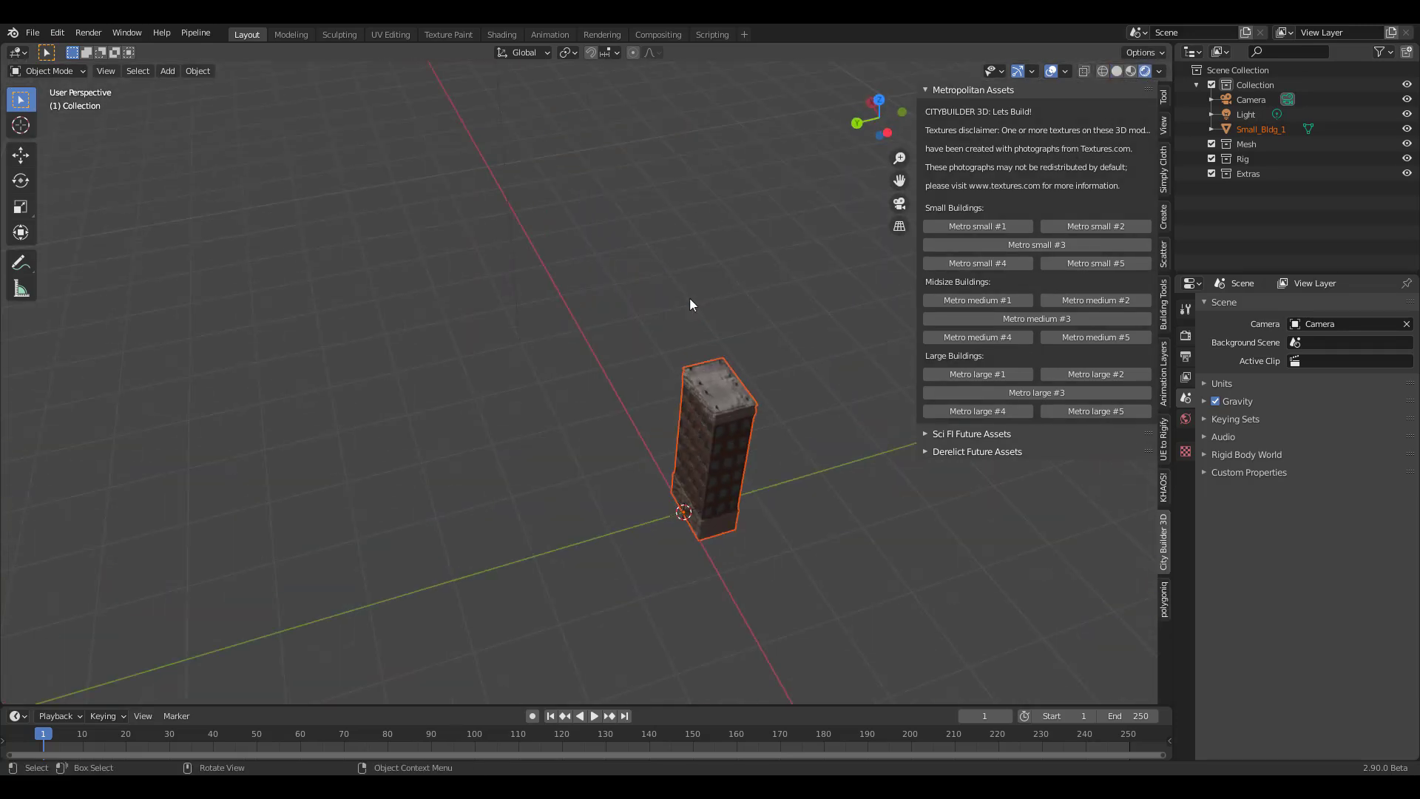
Try the Sun and Spot types on the scene light and set it to Area
left_click(538, 179)
left_click(1185, 508)
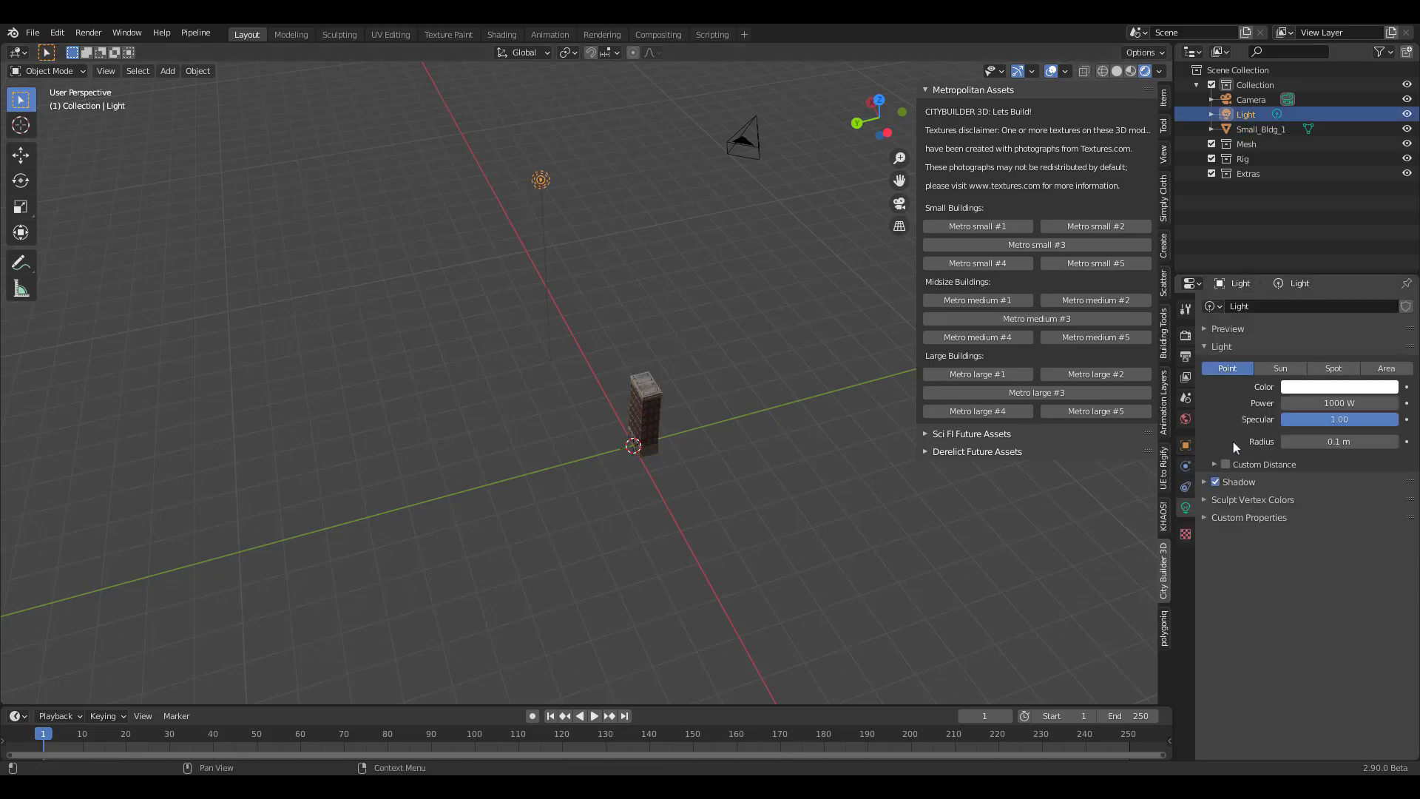
left_click(1287, 369)
left_click(1334, 369)
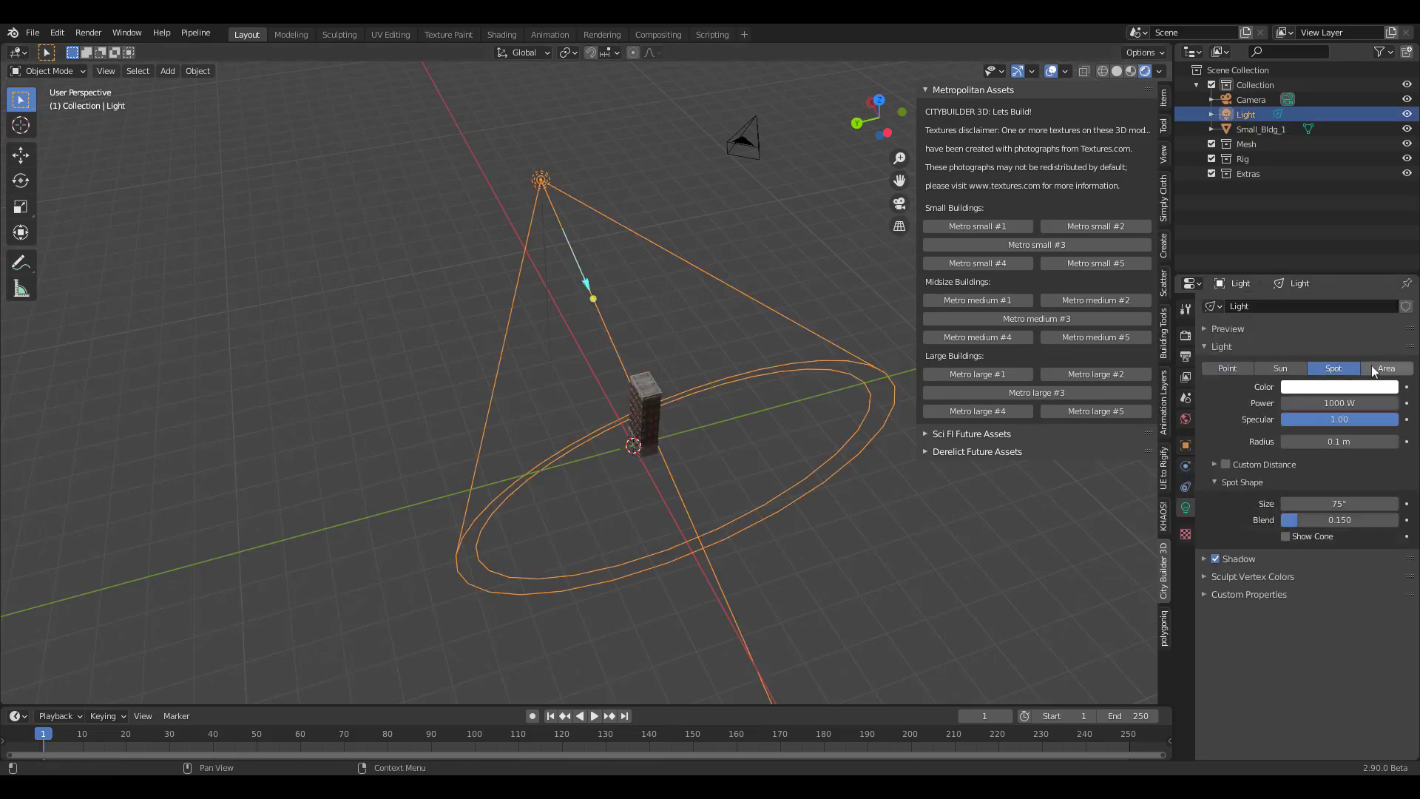
left_click(1386, 369)
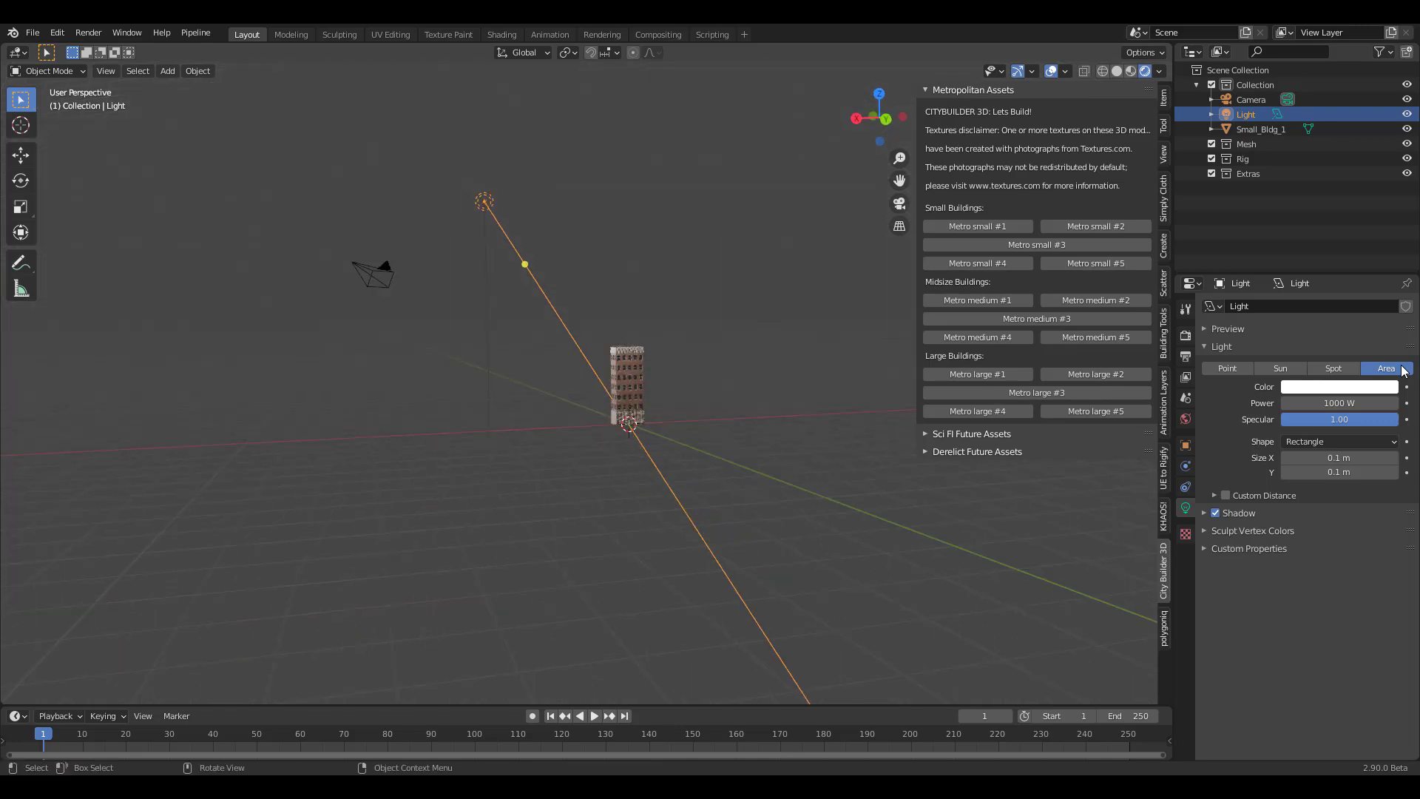
Add a grid mesh at the small building's base and scale it up into a large ground plane
scroll(627, 385, "up", 5)
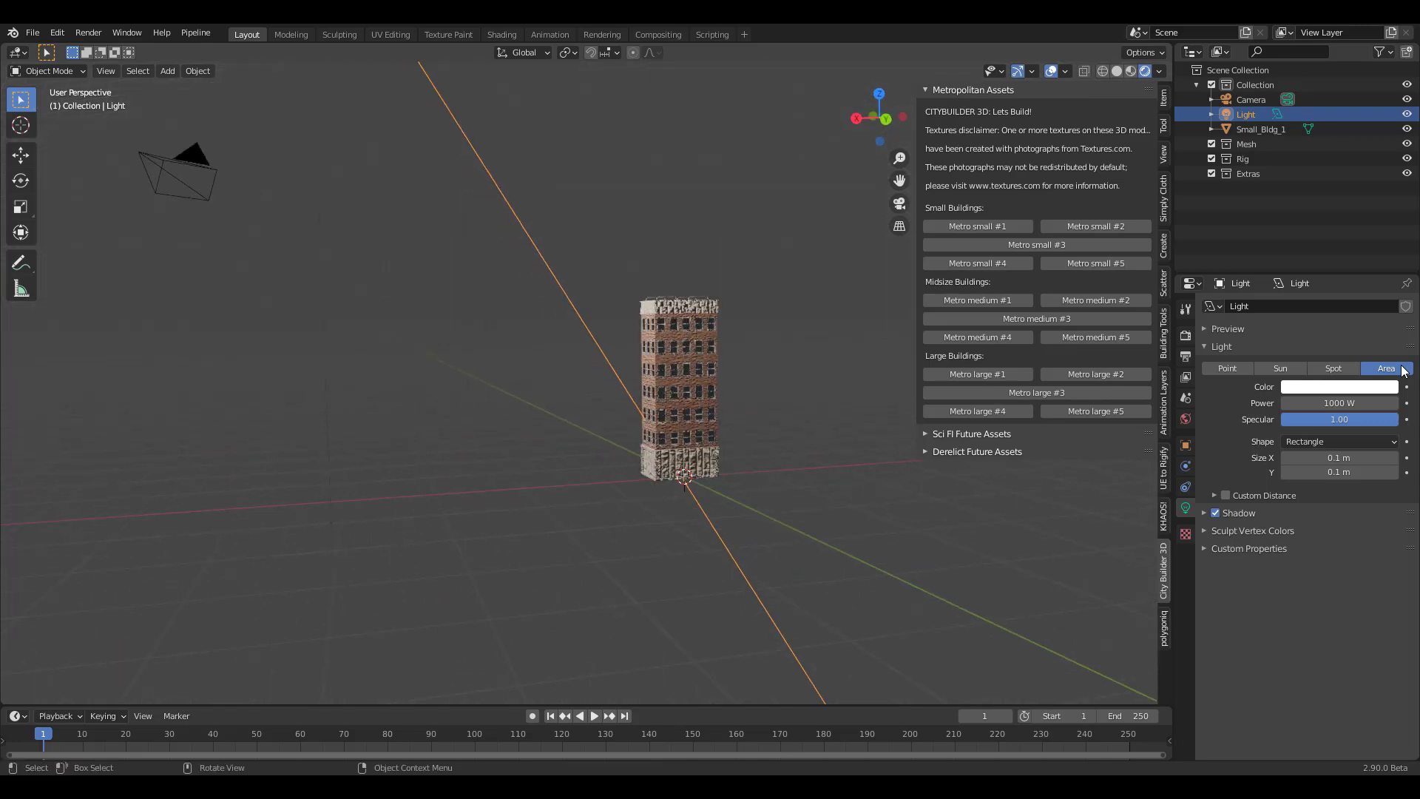
middle_click_drag(627, 385, 651, 380)
scroll(628, 384, "up", 3)
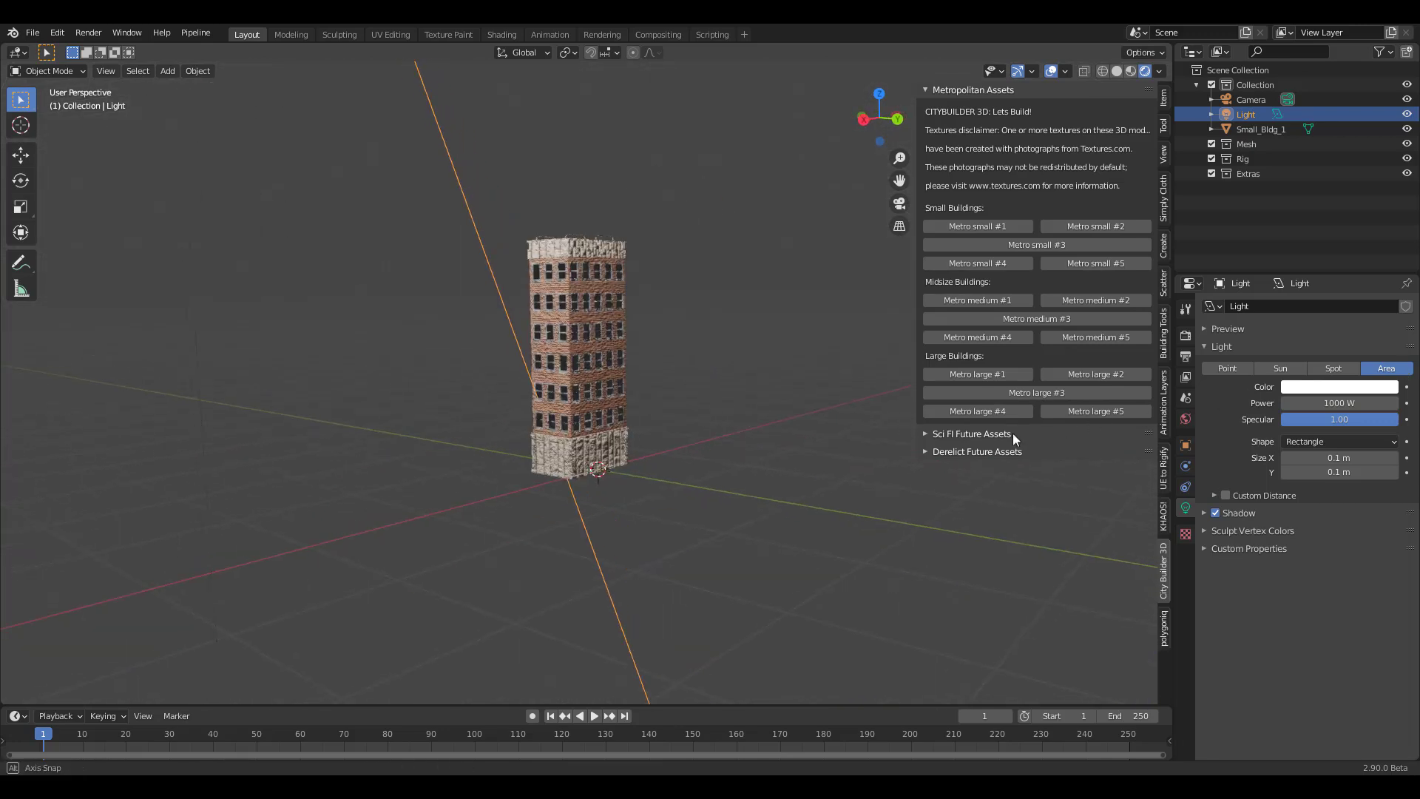
left_click(624, 502)
key("shift+a")
mouse_move(625, 473)
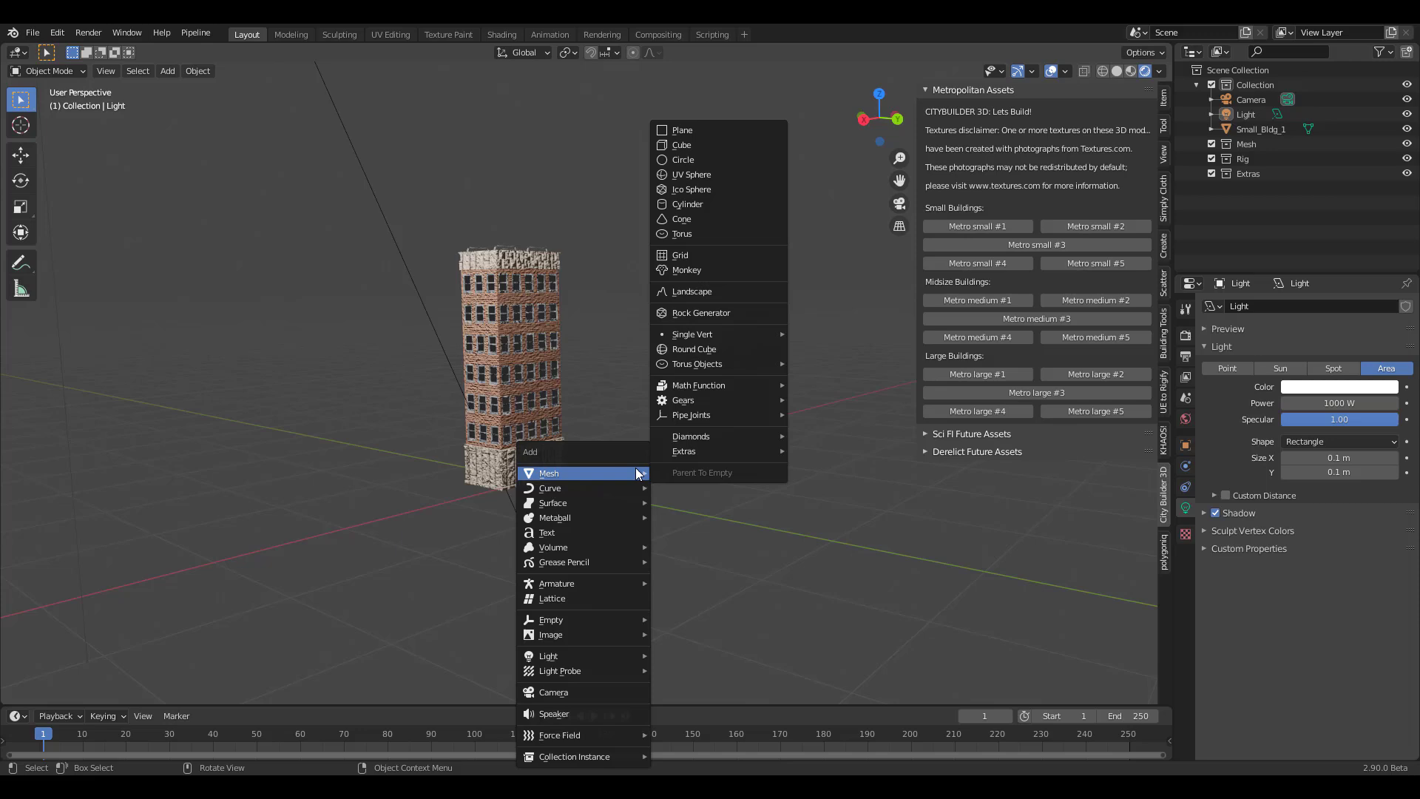
left_click(711, 255)
scroll(534, 543, "down", 5)
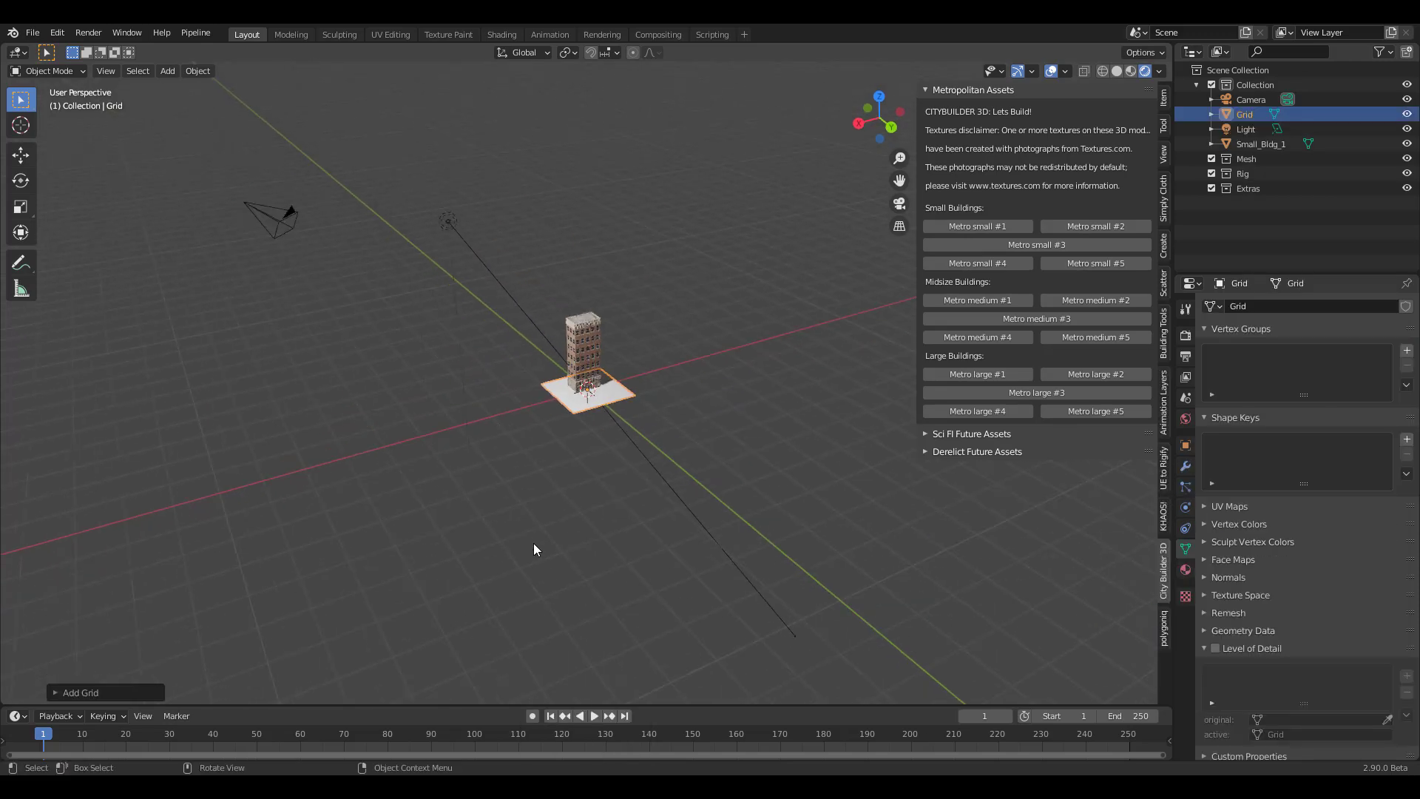
key("s")
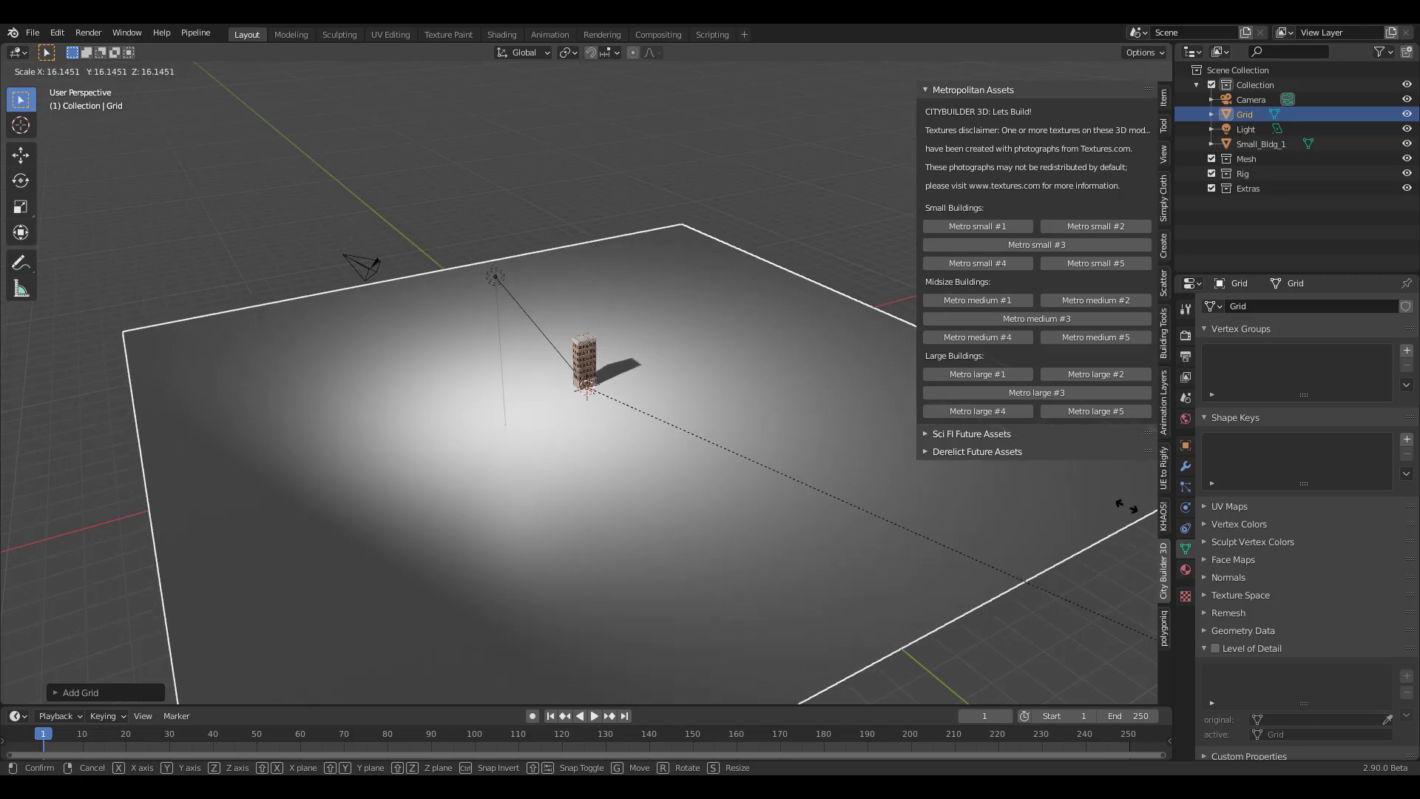
left_click(405, 494)
Select the small building and move it across the ground, well away from the 3D cursor toward the background
middle_click_drag(406, 494, 405, 437)
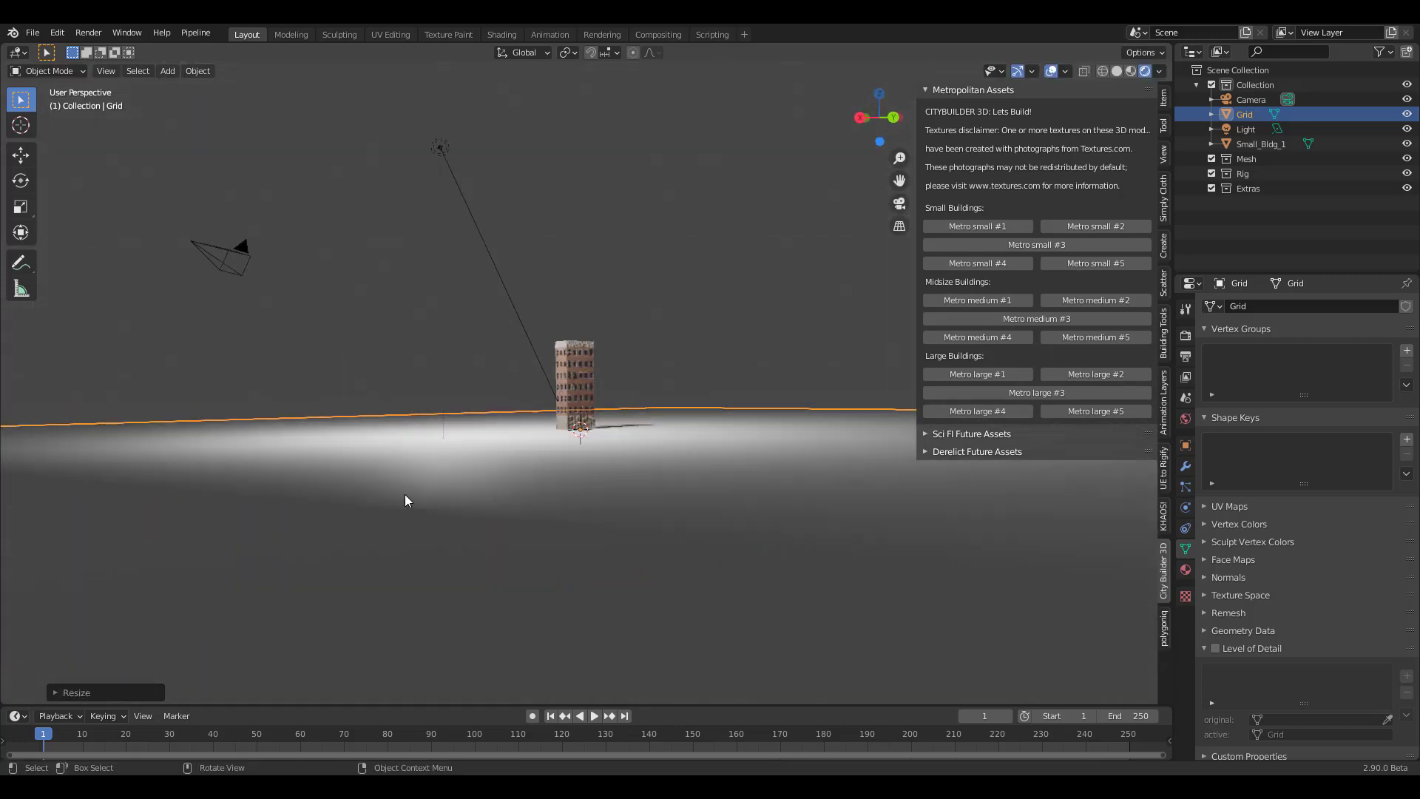
scroll(405, 494, "up", 8)
middle_click_drag(405, 494, 504, 485, "shift")
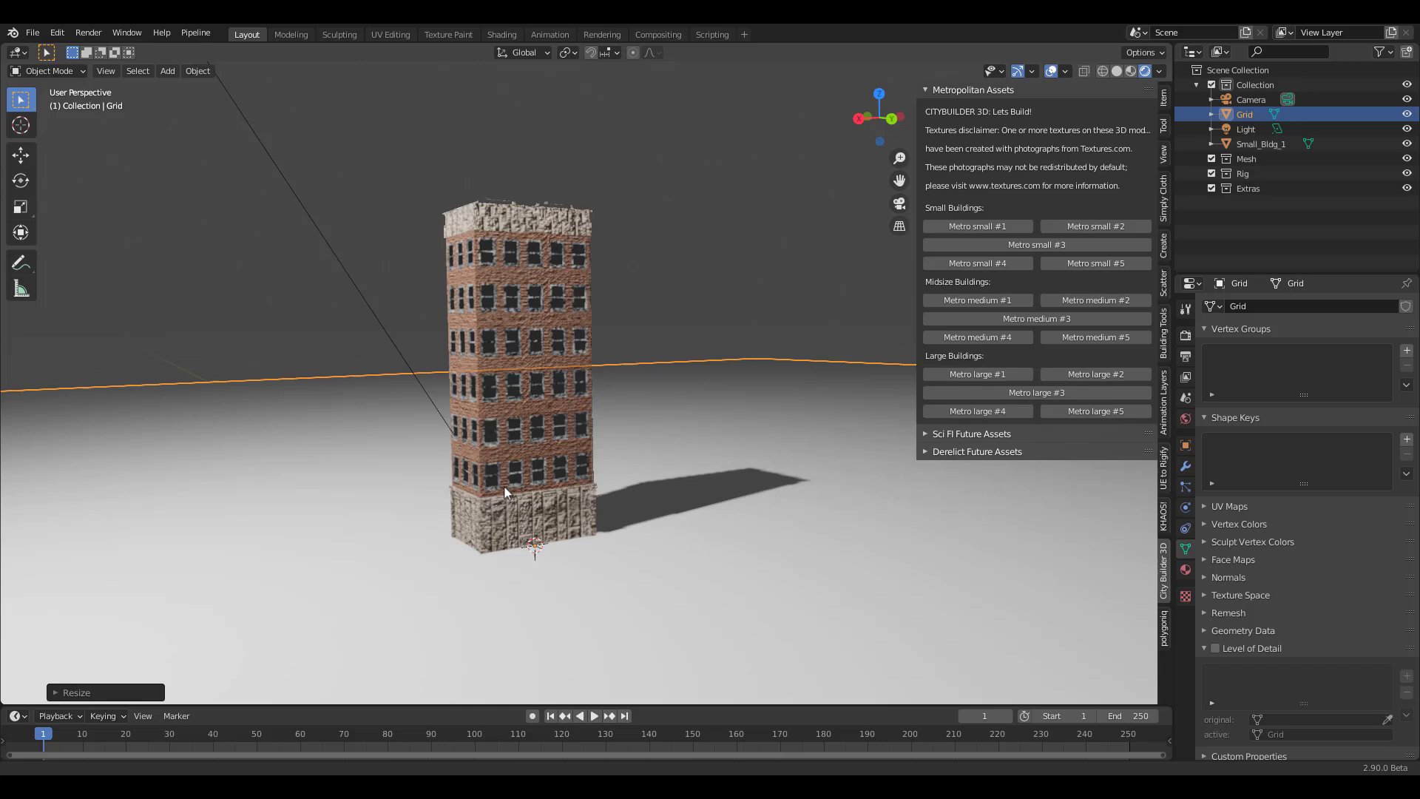
left_click(508, 489)
left_click(22, 154)
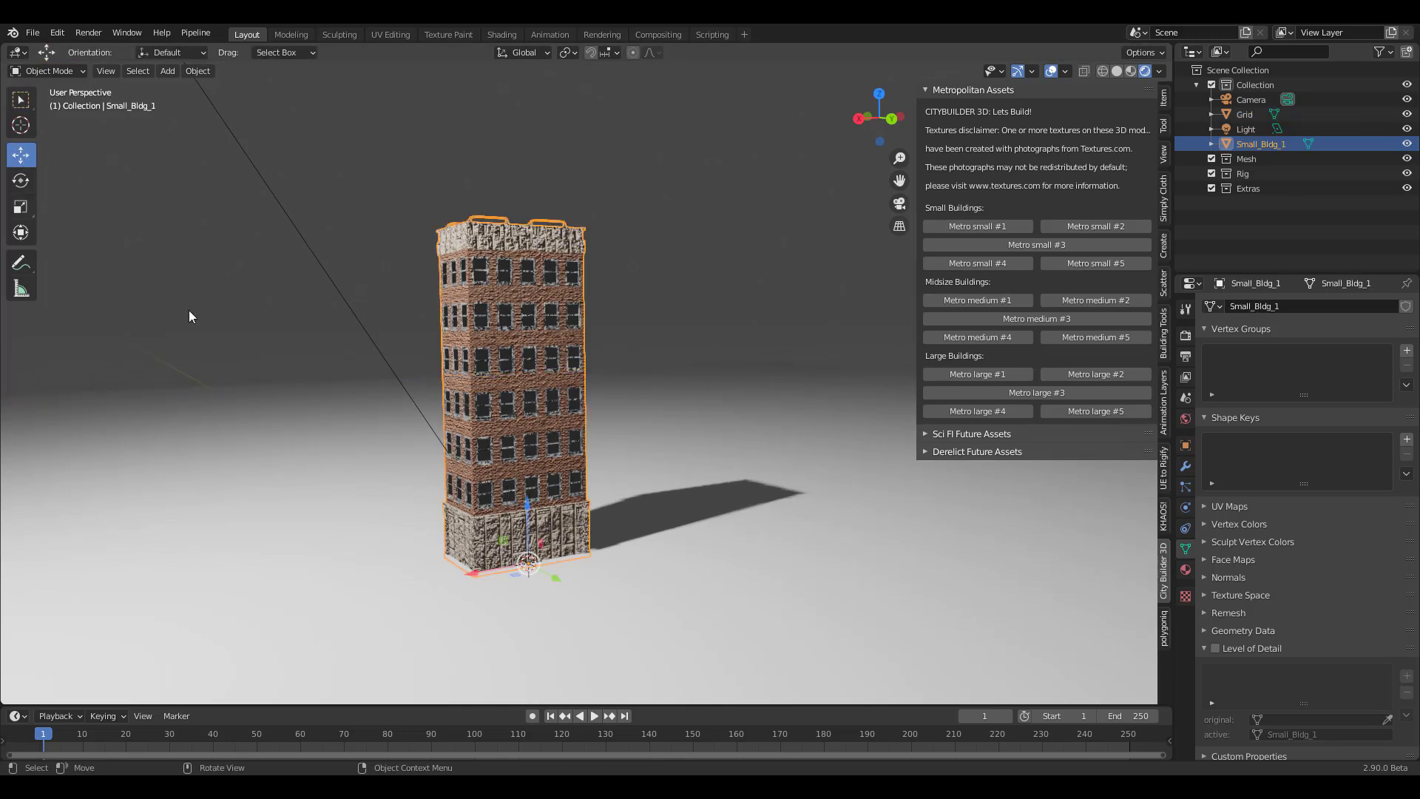
left_click_drag(486, 568, 734, 419)
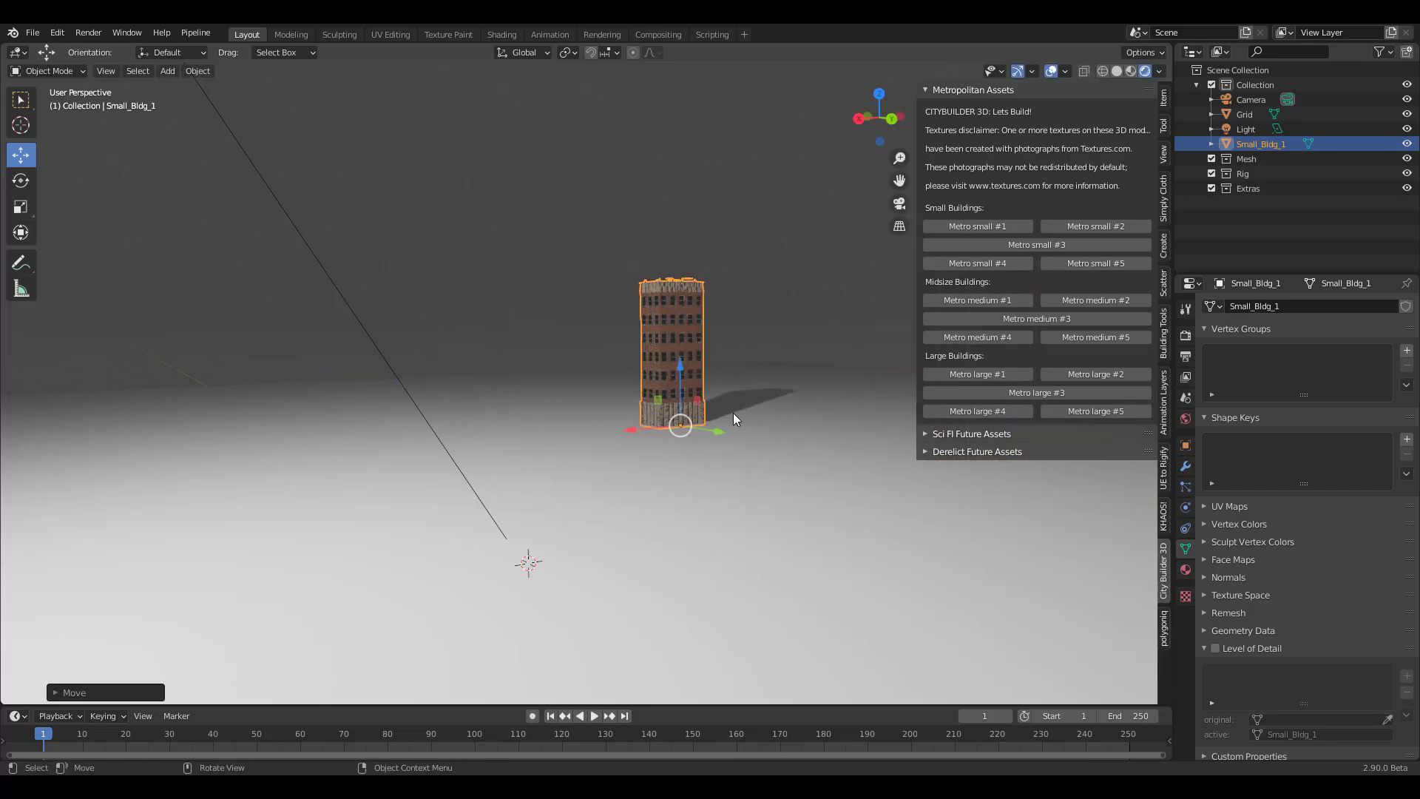
Append the Metro medium #1 building and inspect its brick facade up close
left_click(1002, 302)
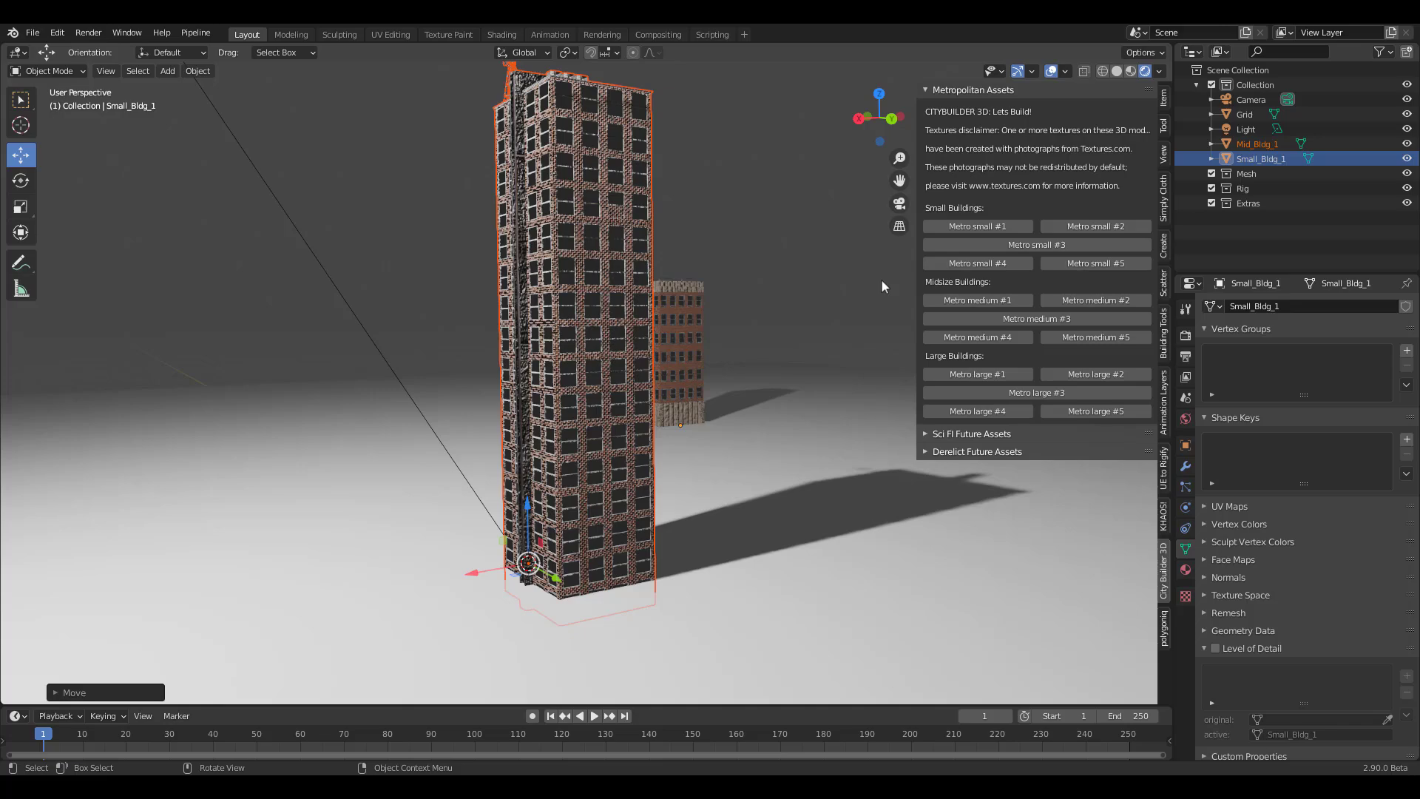
scroll(599, 337, "up", 6)
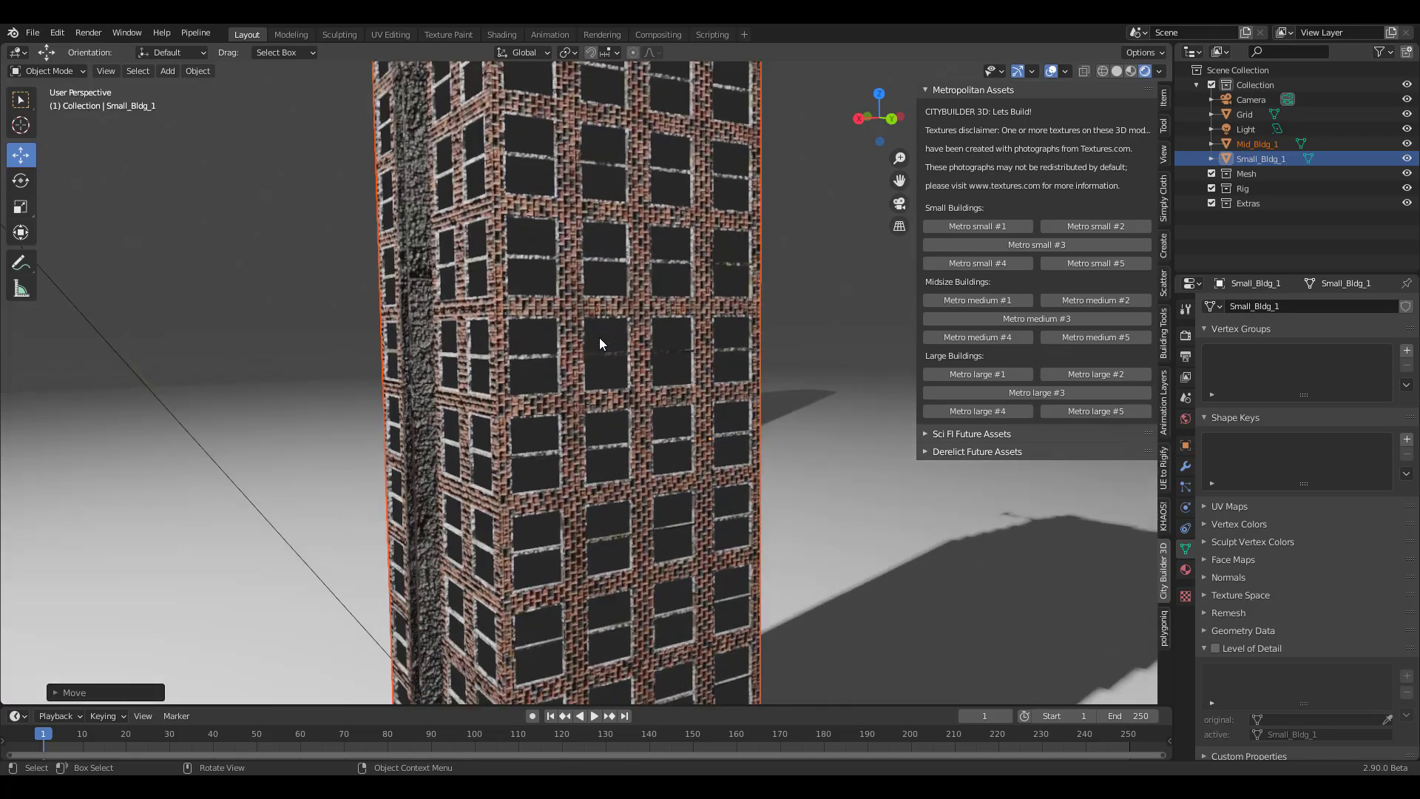
middle_click_drag(599, 337, 684, 352)
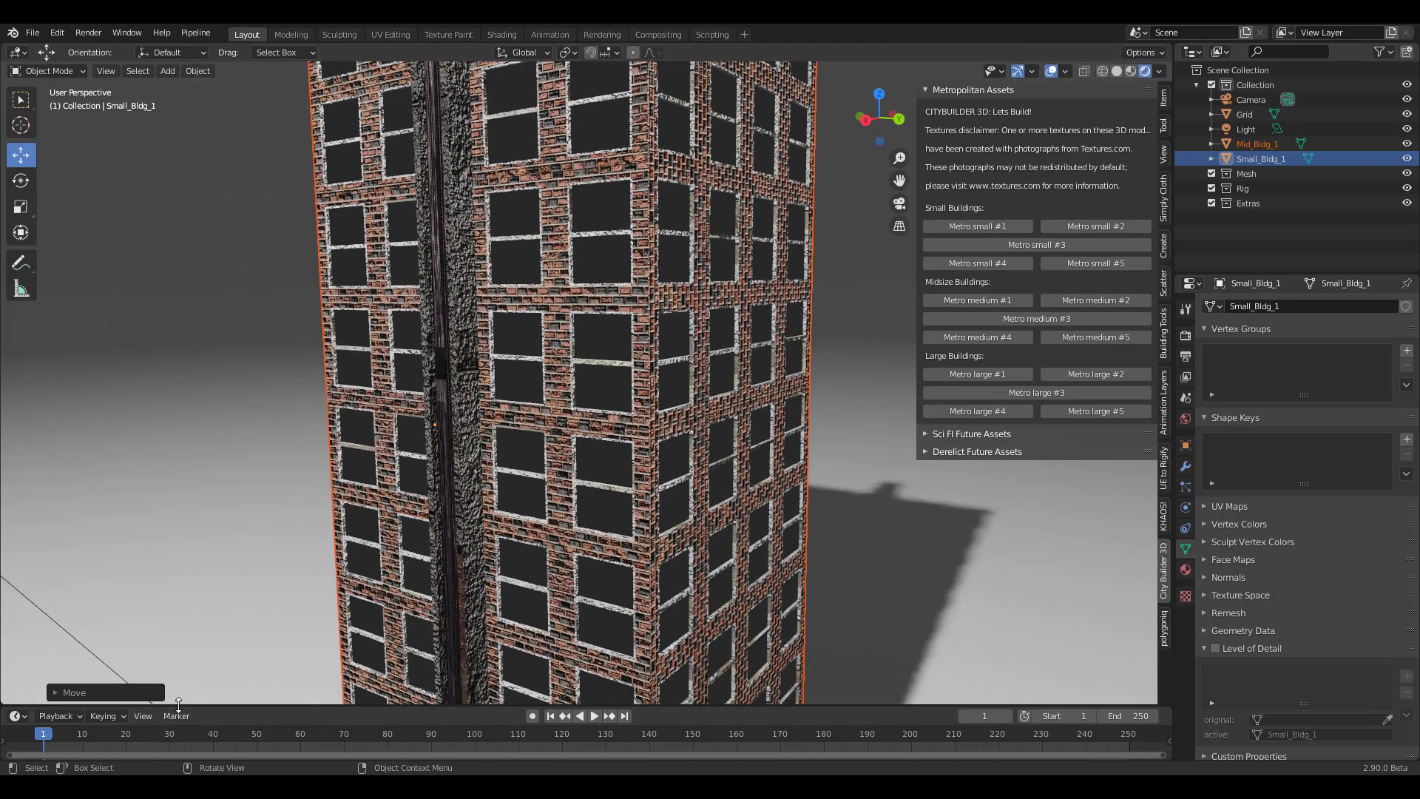
Enlarge the timeline area, turn it into a Shader Editor, and inspect the small building's rooftop edge material nodes
left_click_drag(178, 704, 177, 486)
left_click(14, 498)
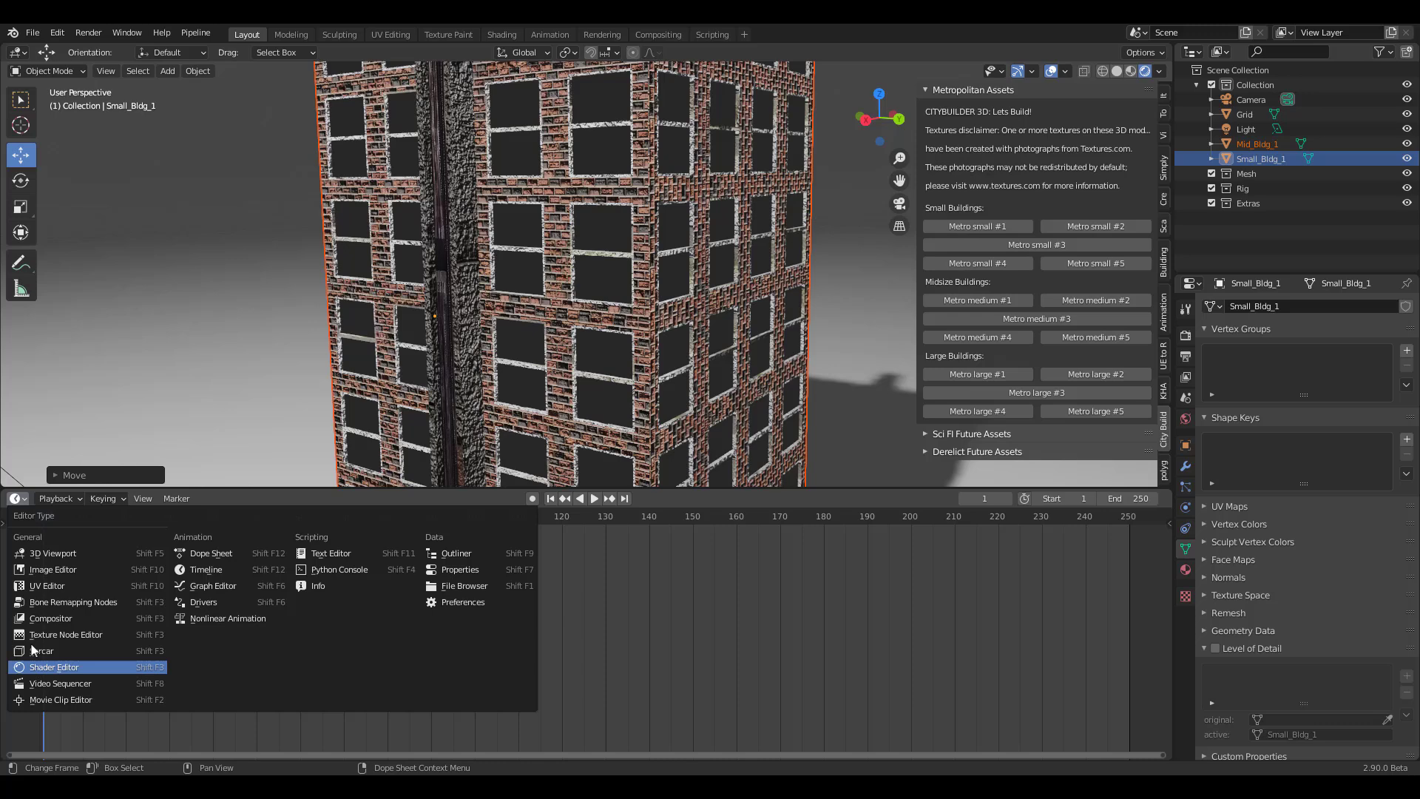
left_click(36, 667)
key("Home")
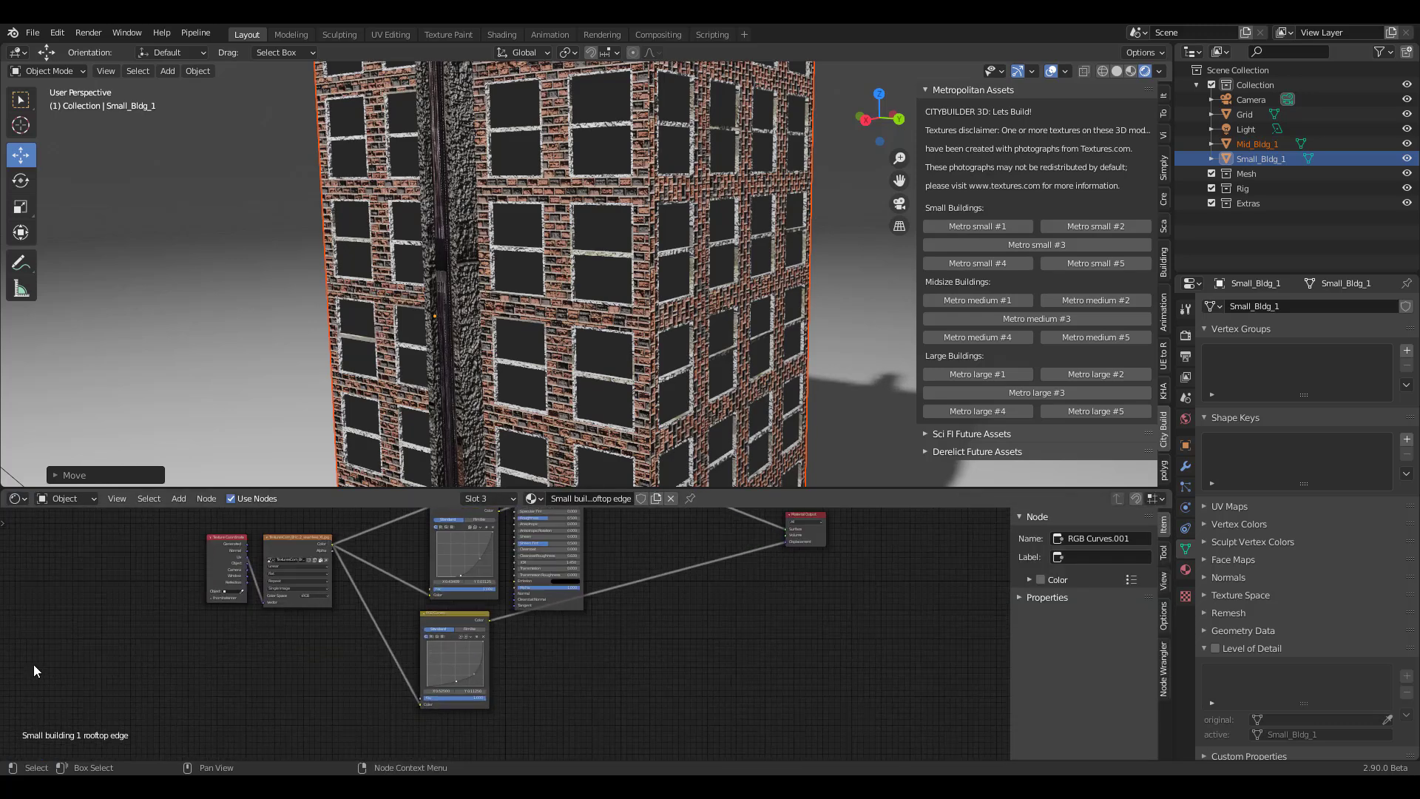
scroll(210, 605, "up", 12)
middle_click_drag(209, 605, 170, 732)
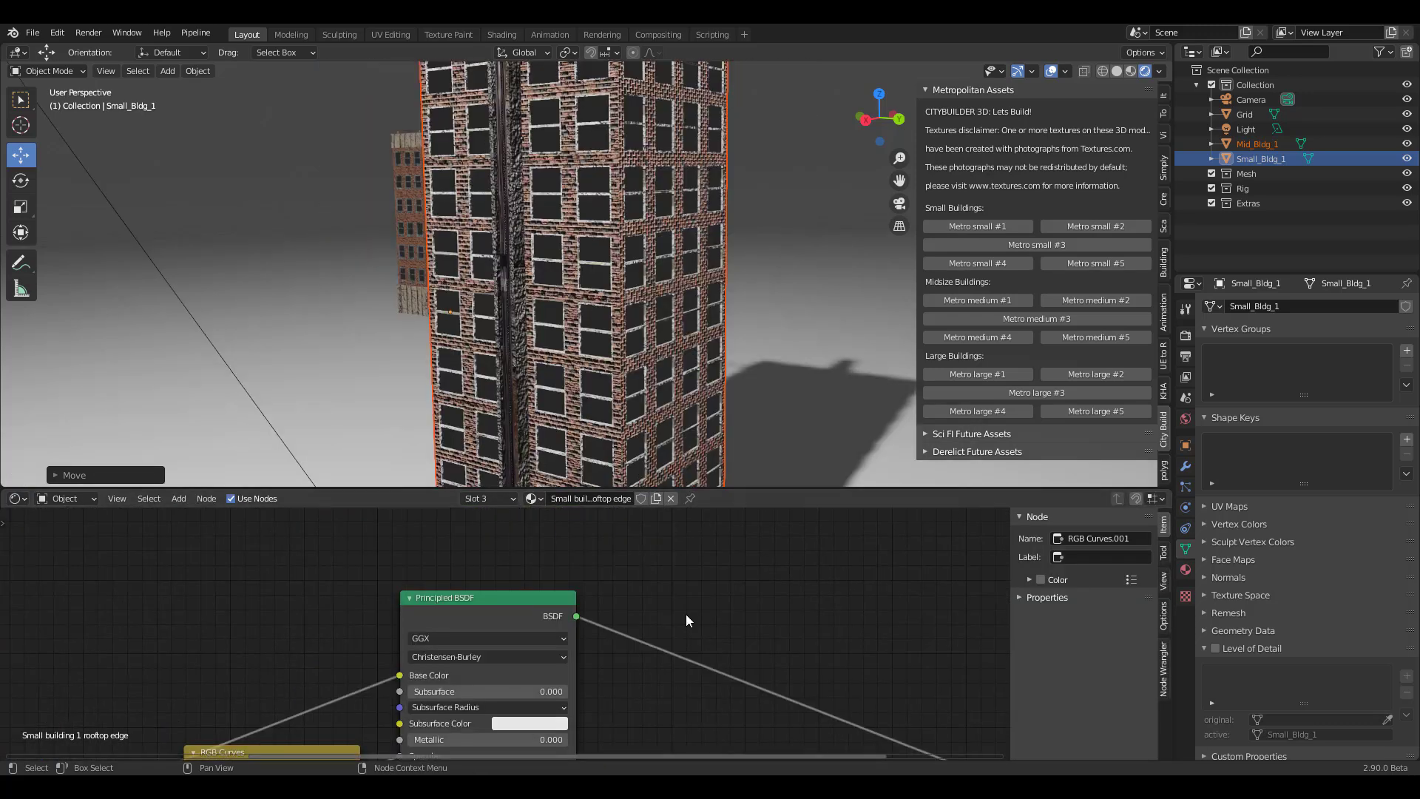
middle_click_drag(687, 620, 671, 573)
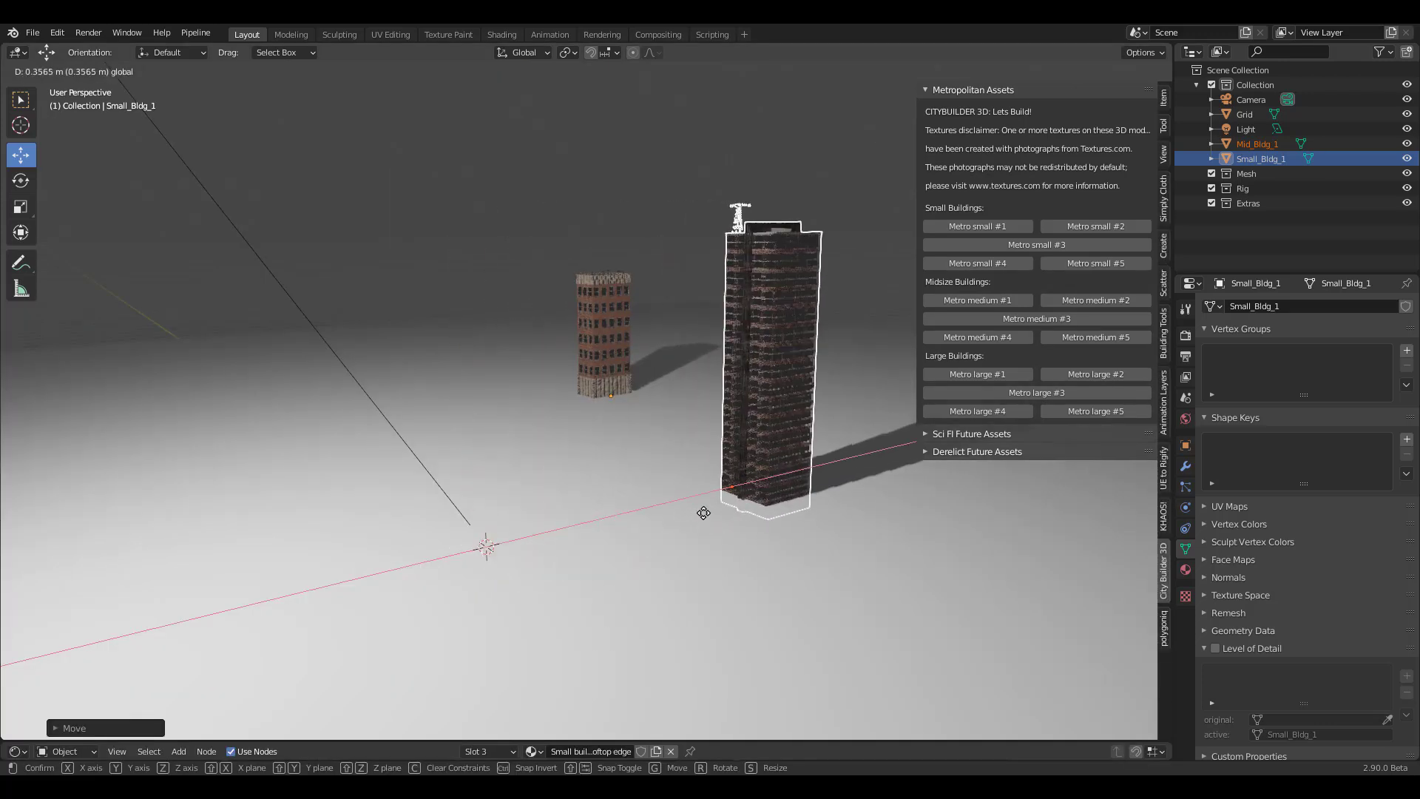
Move the medium metropolitan building back across the ground to stand beside the small brick building
left_click(703, 512)
left_click_drag(761, 492, 711, 477)
left_click_drag(669, 475, 711, 427)
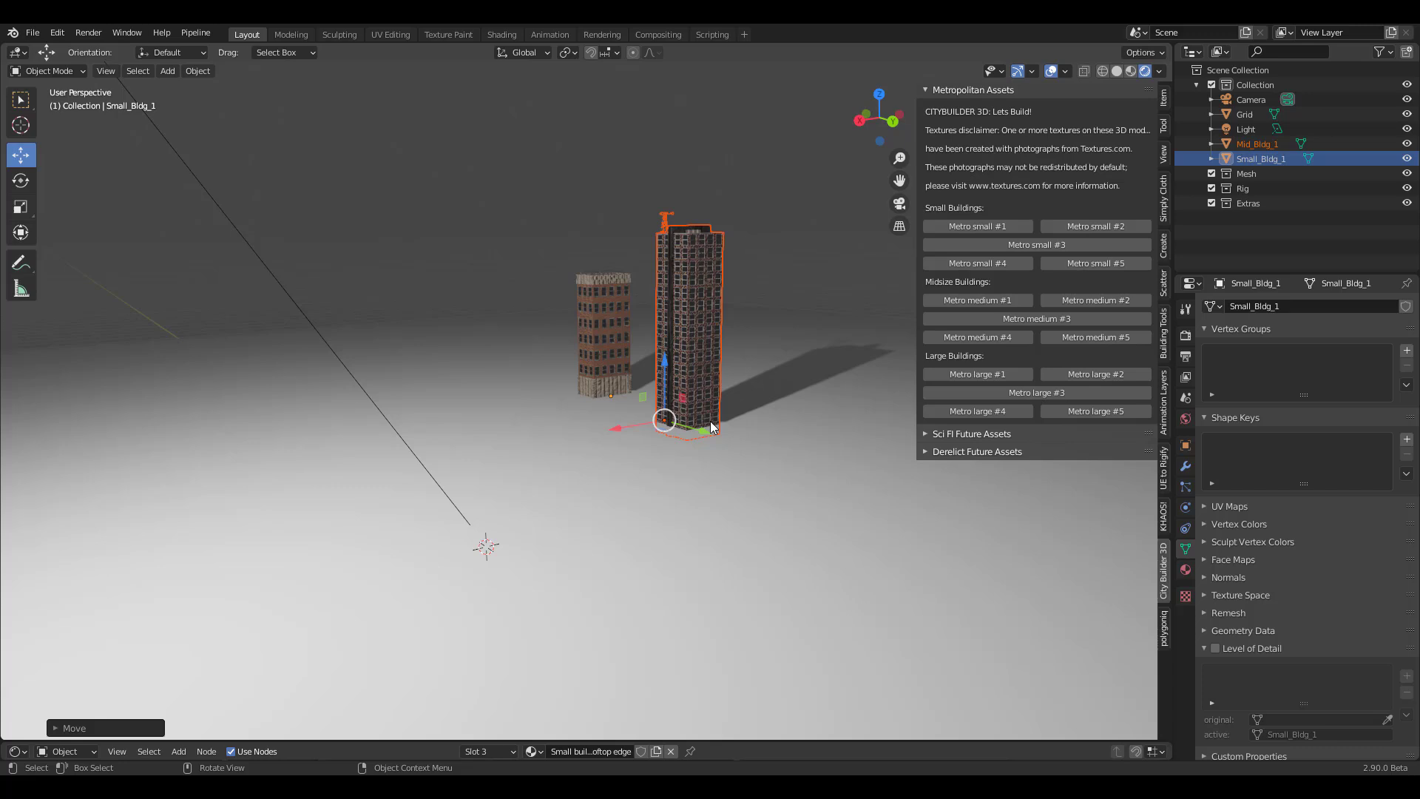
middle_click_drag(710, 427, 770, 427)
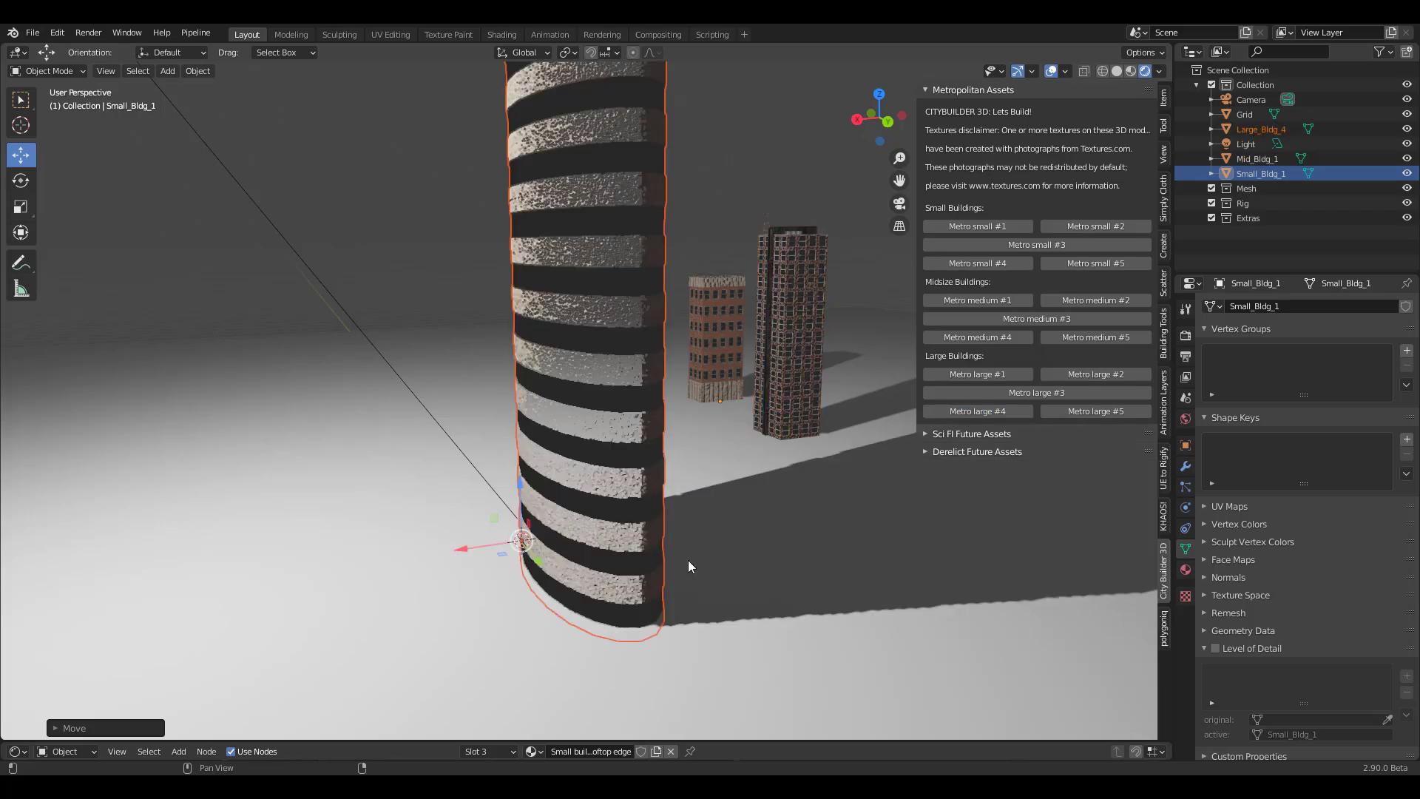
Examine the large banded tower's facade, upper ledges and rooftop from several sides
middle_click_drag(688, 561, 646, 736, "shift")
middle_click_drag(688, 560, 687, 721, "shift")
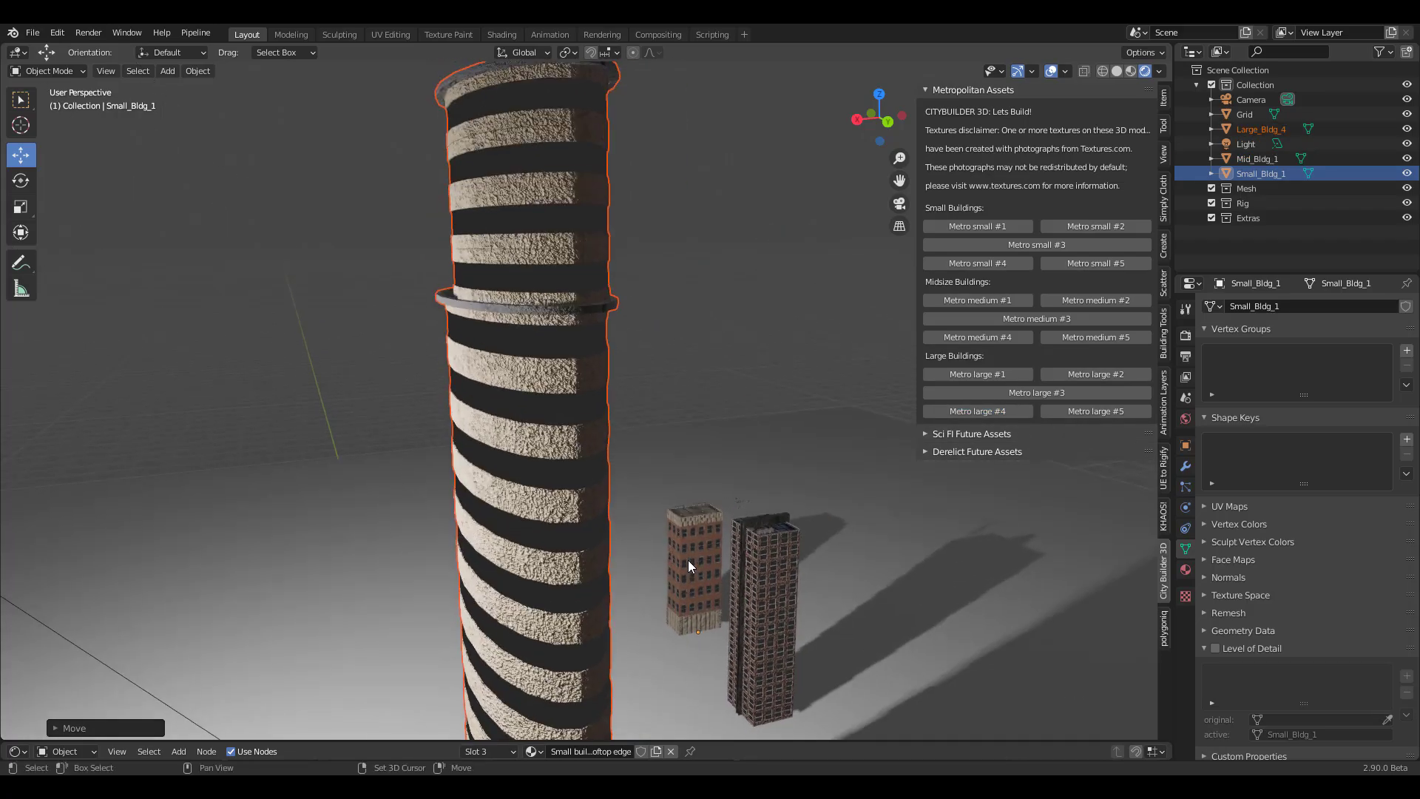
middle_click_drag(709, 508, 673, 478)
scroll(721, 482, "down", 2)
scroll(721, 481, "up", 5)
scroll(720, 482, "down", 3)
scroll(721, 482, "down", 5)
middle_click_drag(574, 479, 520, 339)
scroll(519, 469, "up", 6)
scroll(519, 469, "down", 6)
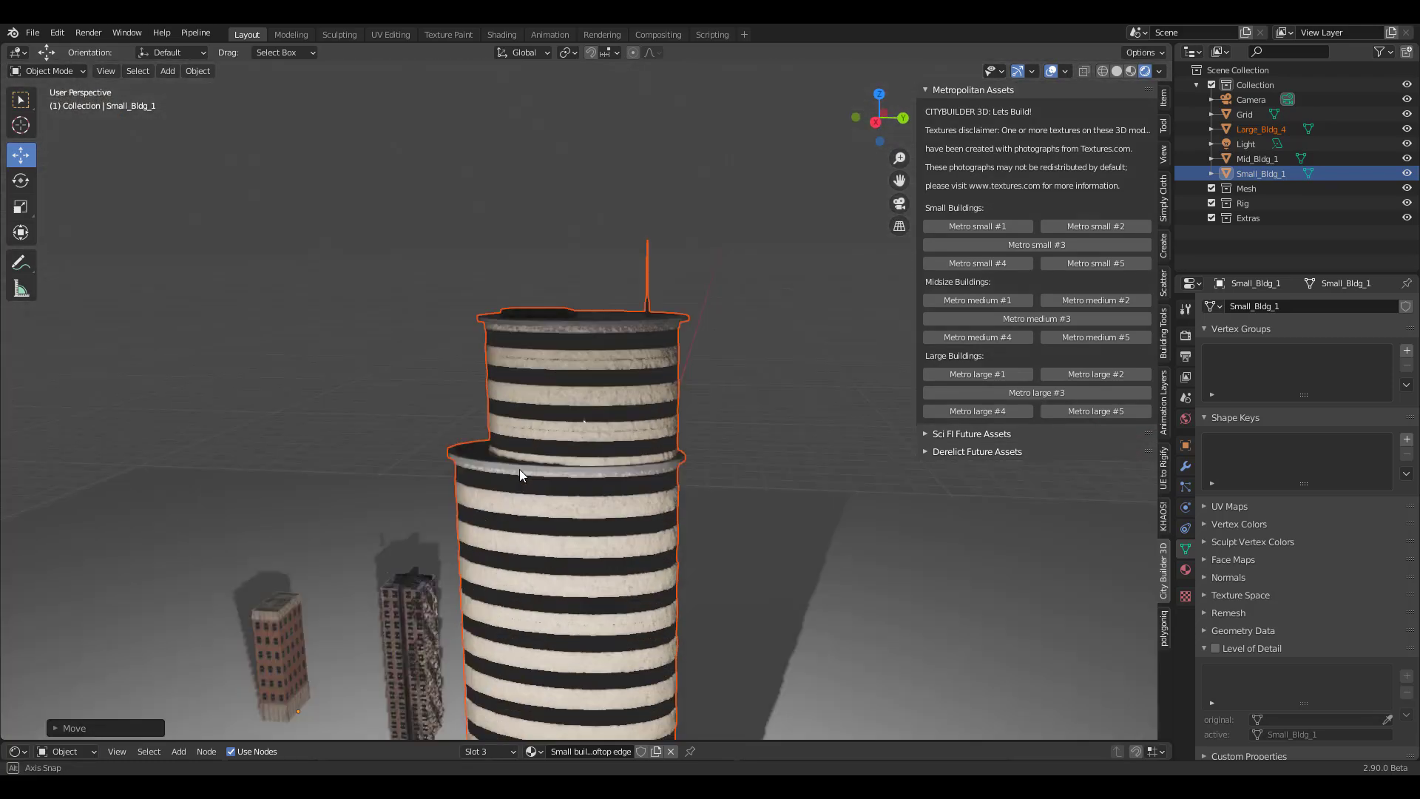
scroll(520, 468, "down", 4)
middle_click_drag(520, 469, 519, 327, "shift")
scroll(520, 469, "up", 4)
middle_click_drag(519, 469, 519, 469)
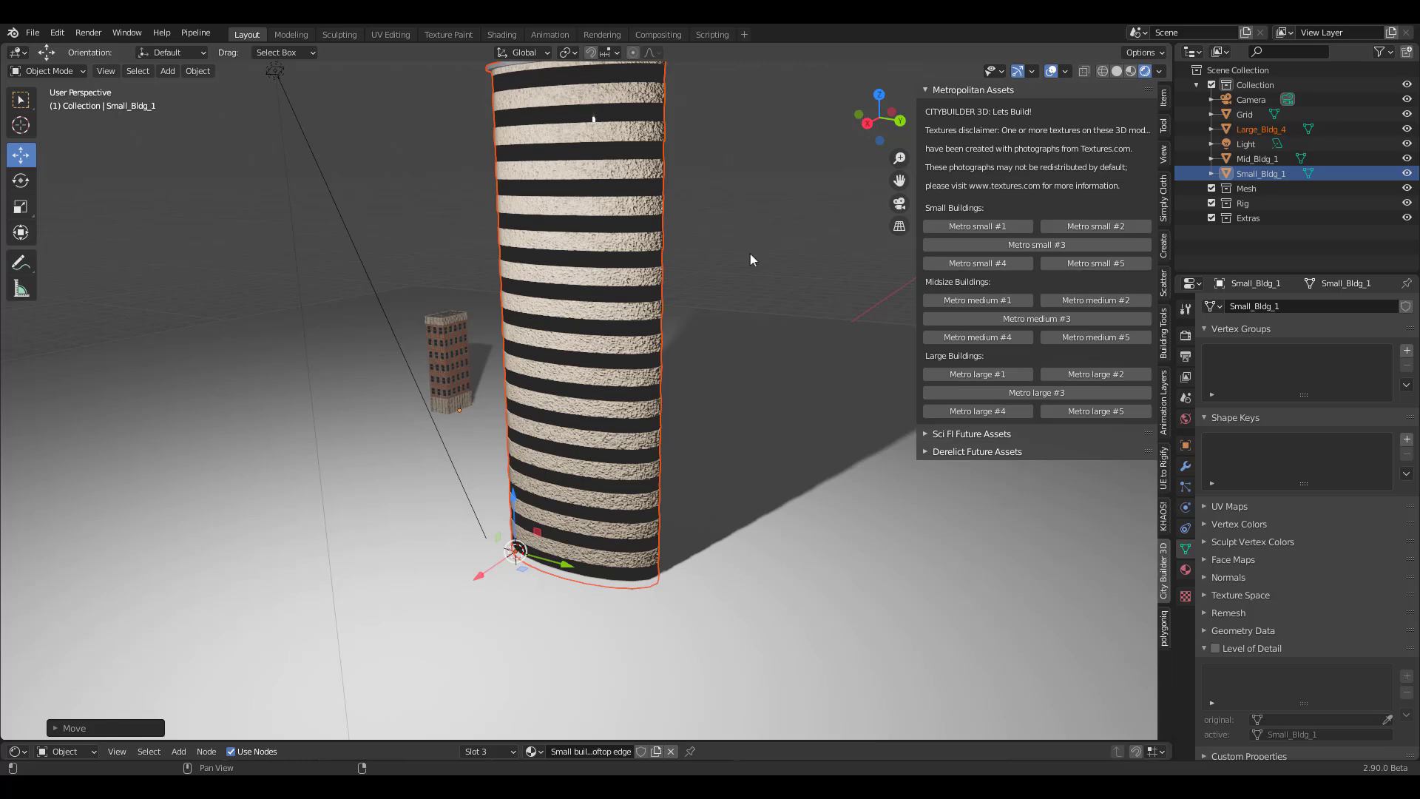
Delete the large banded tower and show the Sci Fi Future assets in place of the Metropolitan ones
key("Delete")
left_click(926, 89)
left_click(929, 107)
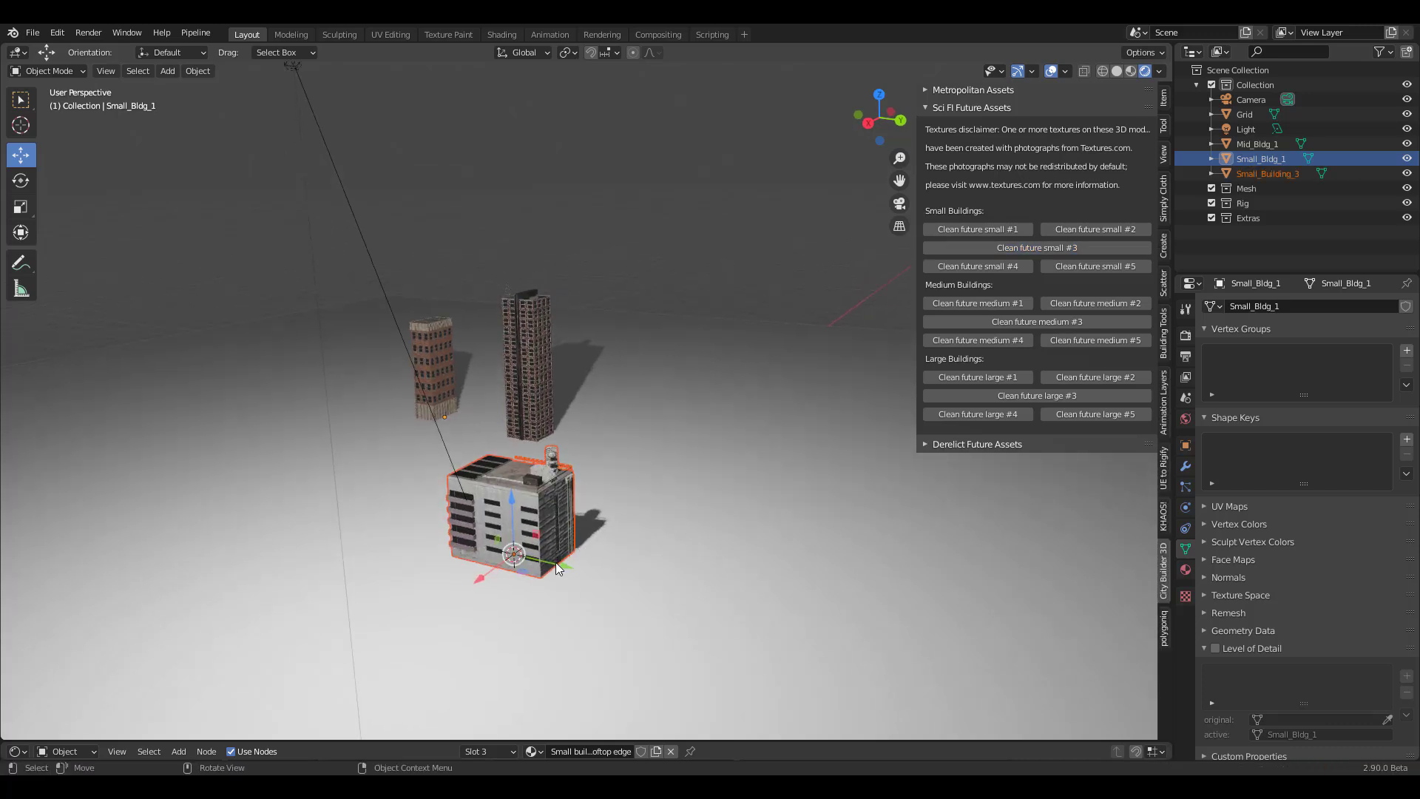
Inspect the small future building up close and enable Screen Space Reflections for the Eevee render
scroll(557, 562, "up", 8)
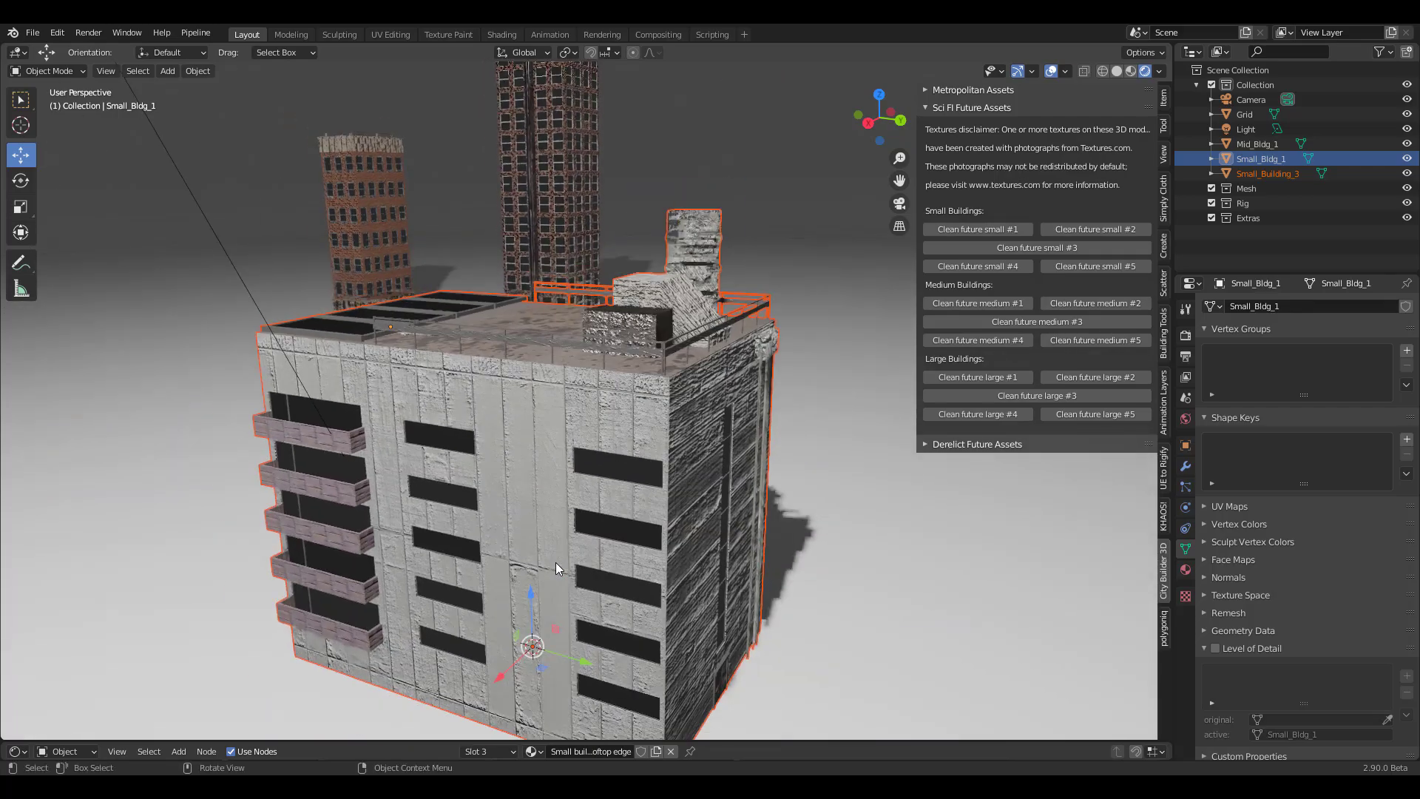
middle_click_drag(557, 562, 664, 505)
scroll(556, 562, "down", 5)
scroll(664, 505, "up", 3)
scroll(665, 504, "down", 2)
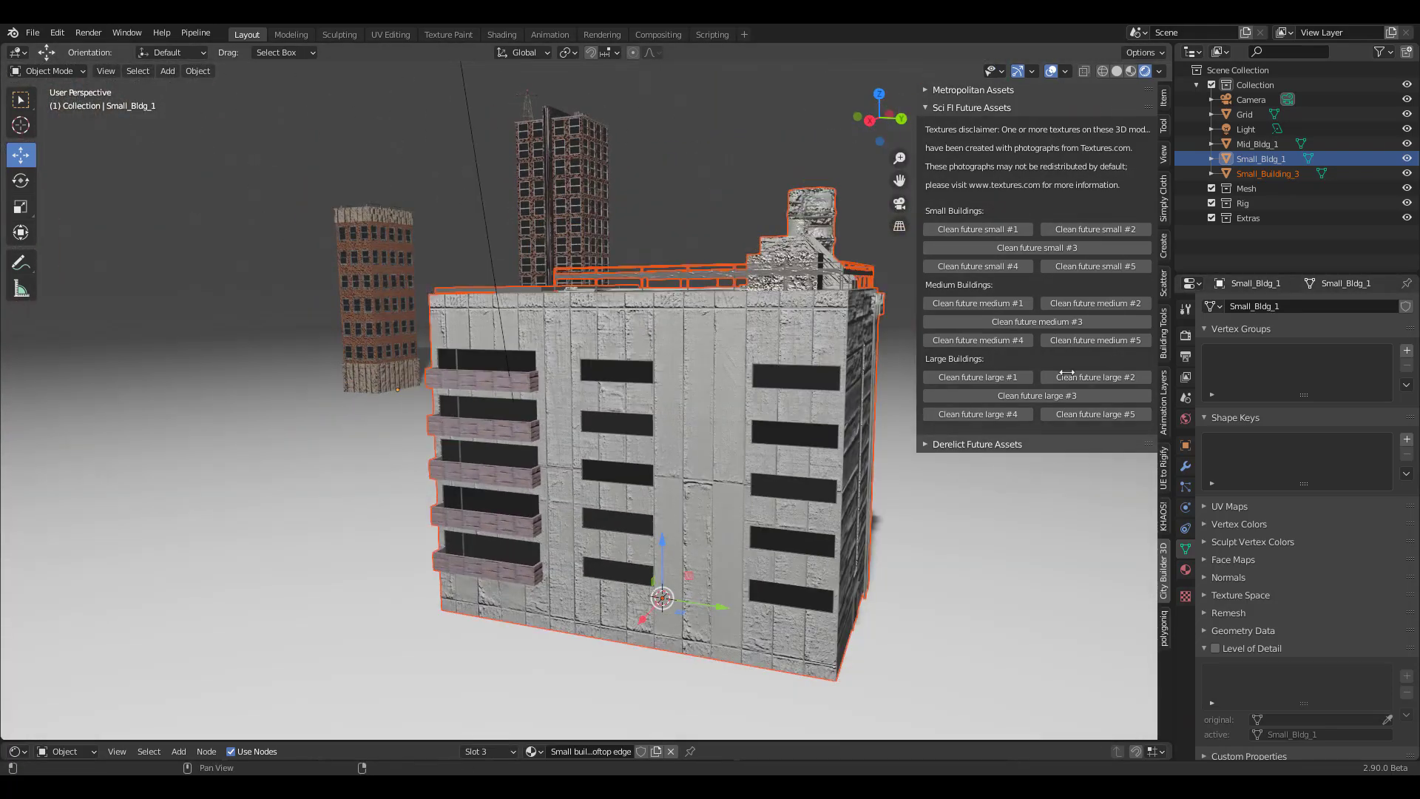
left_click(1185, 335)
left_click(1239, 477)
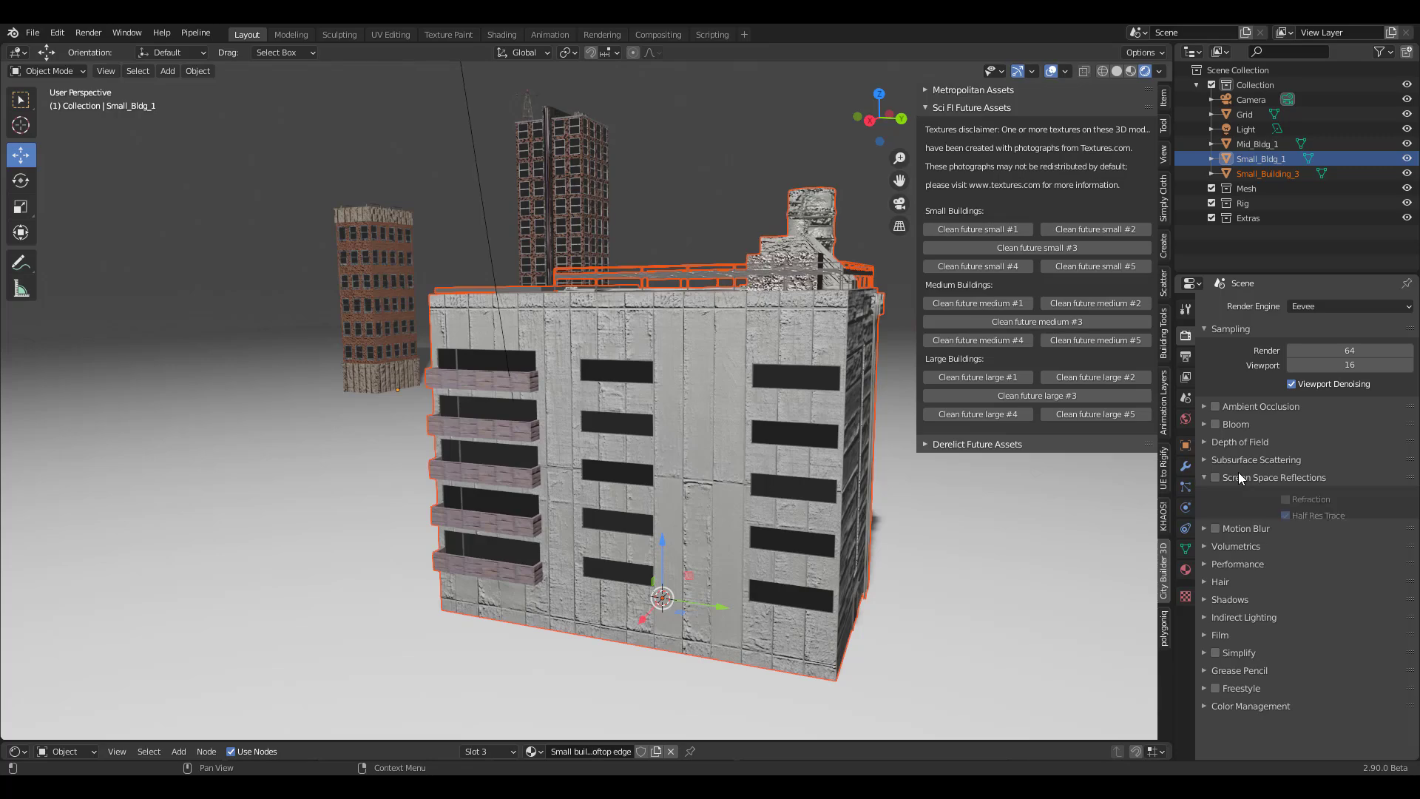
left_click(1215, 477)
left_click(1205, 478)
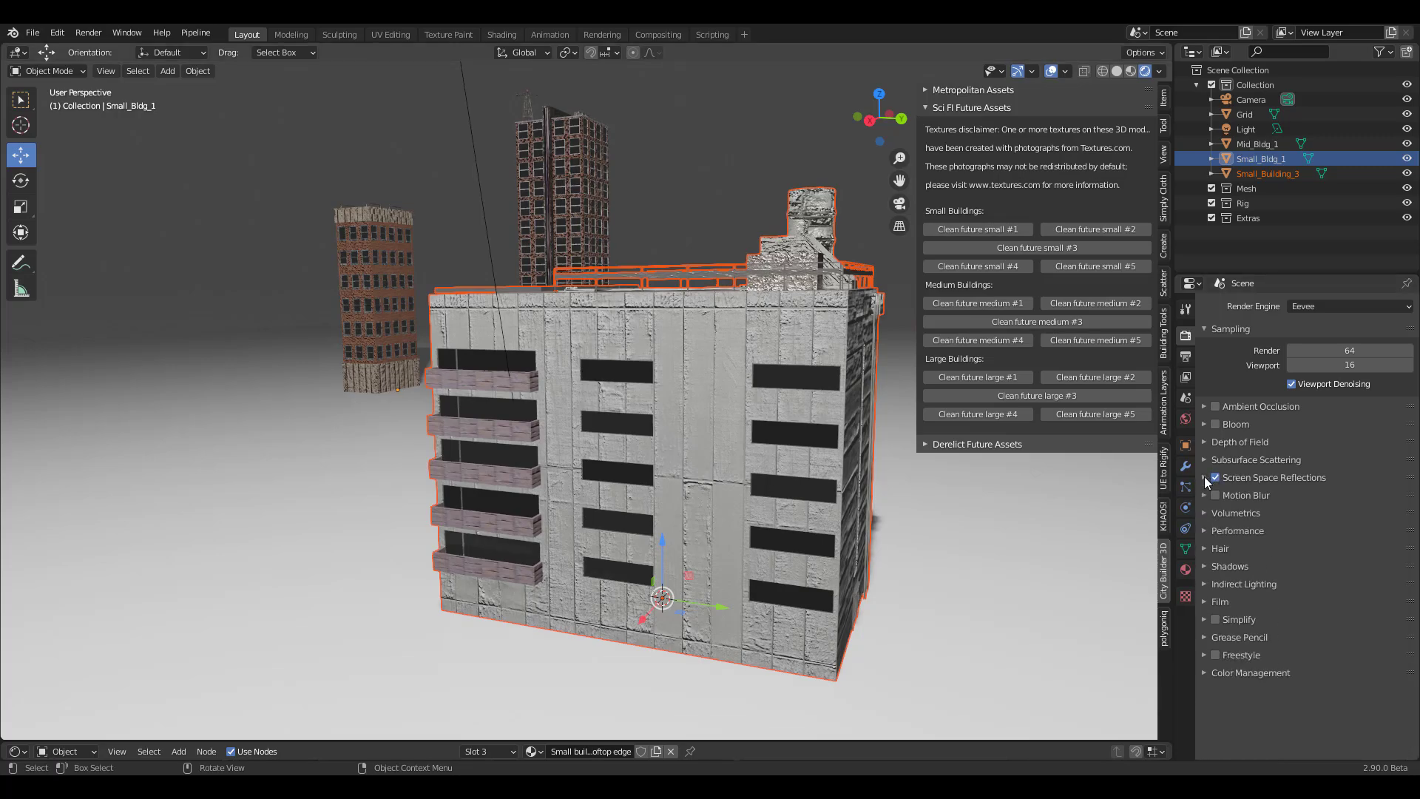
Move the small future building along the X axis and across the ground, clear of the 3D cursor and near the metropolitan buildings
mouse_move(651, 473)
middle_mouse_down()
mouse_move(614, 458)
mouse_move(636, 400)
middle_mouse_up()
scroll(651, 458, "up", 2)
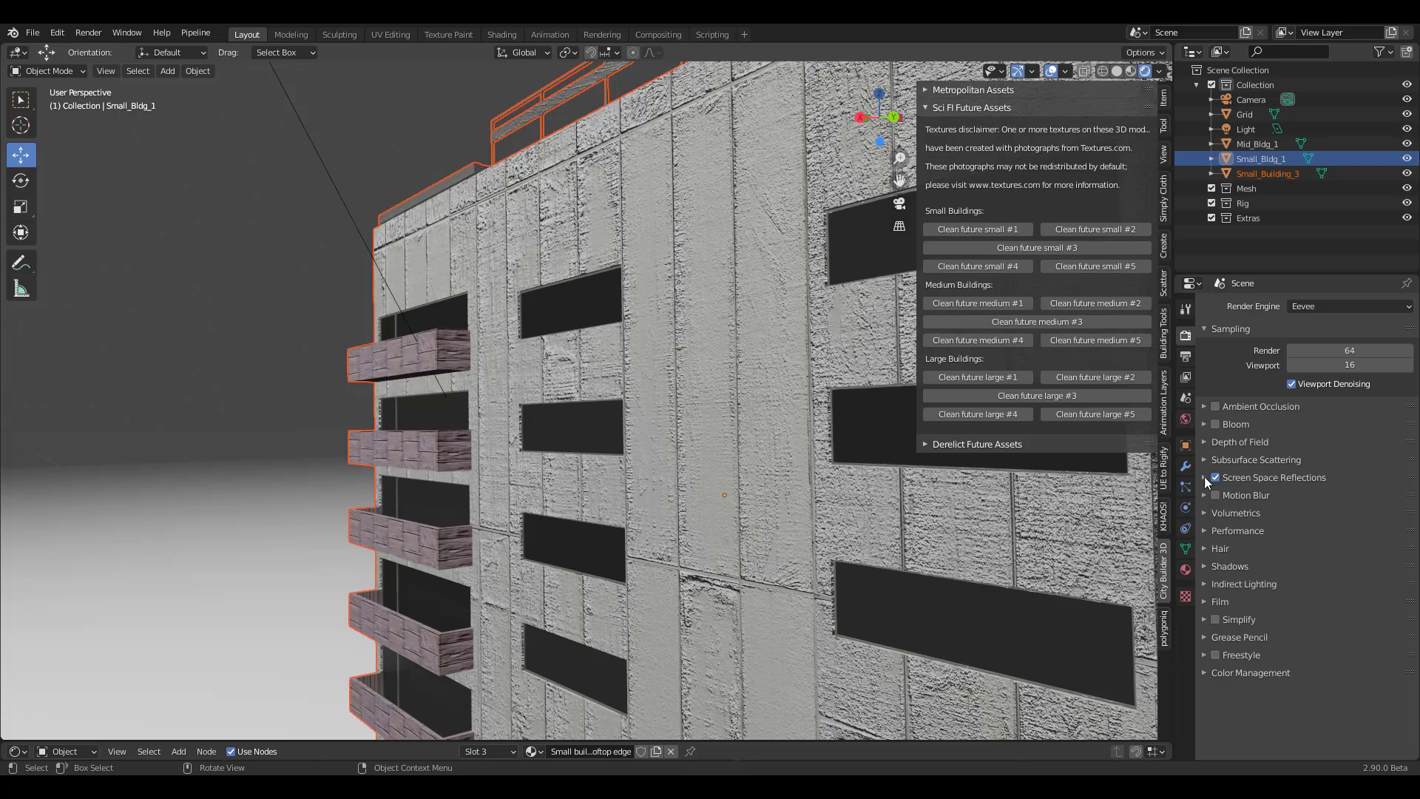
scroll(650, 458, "down", 4)
mouse_move(651, 458)
middle_mouse_down()
mouse_move(518, 451)
mouse_move(696, 458)
middle_mouse_up()
scroll(651, 459, "down", 4)
middle_click_drag(532, 388, 703, 429)
key("g")
key("x")
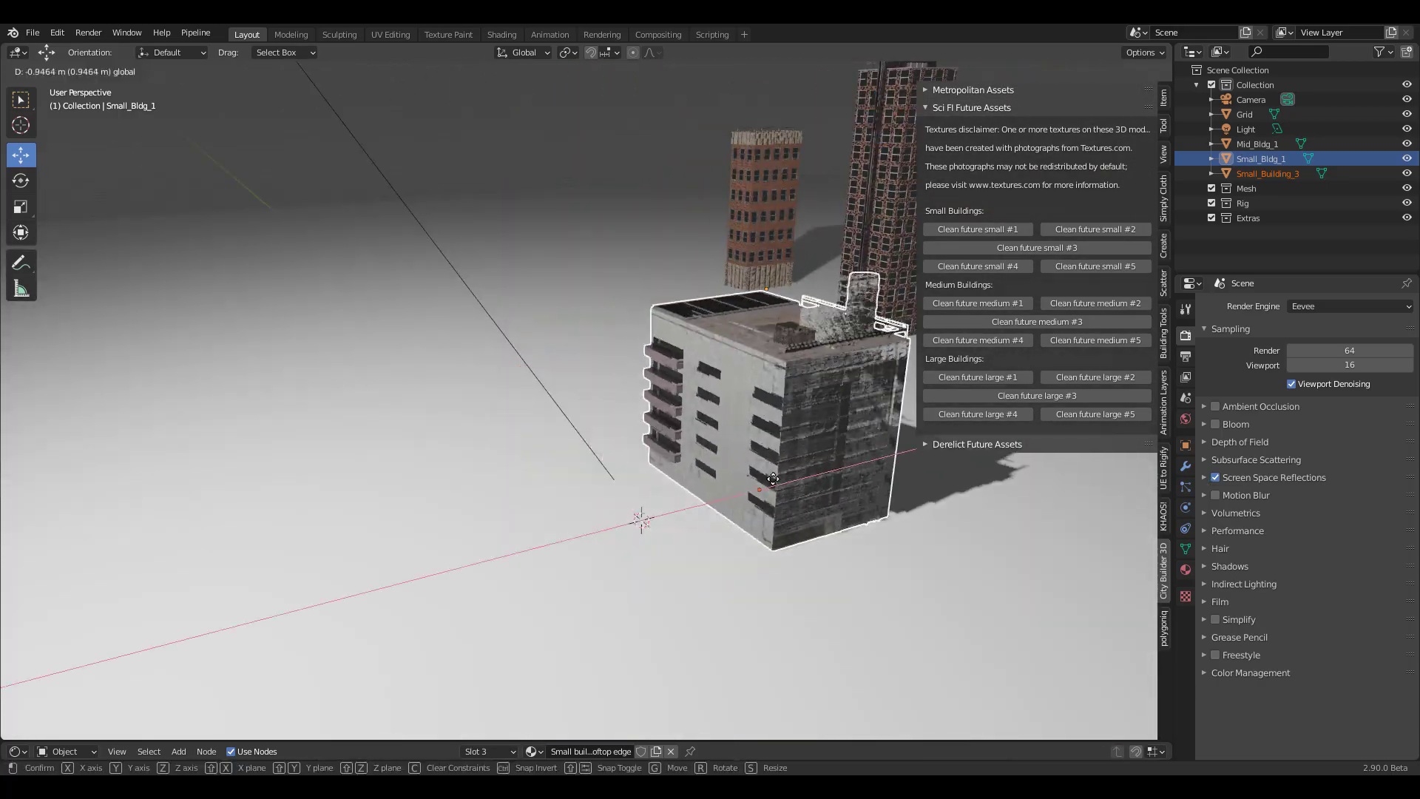
left_click_drag(857, 439, 859, 438)
middle_click_drag(858, 438, 922, 440, "shift")
scroll(858, 438, "down", 3)
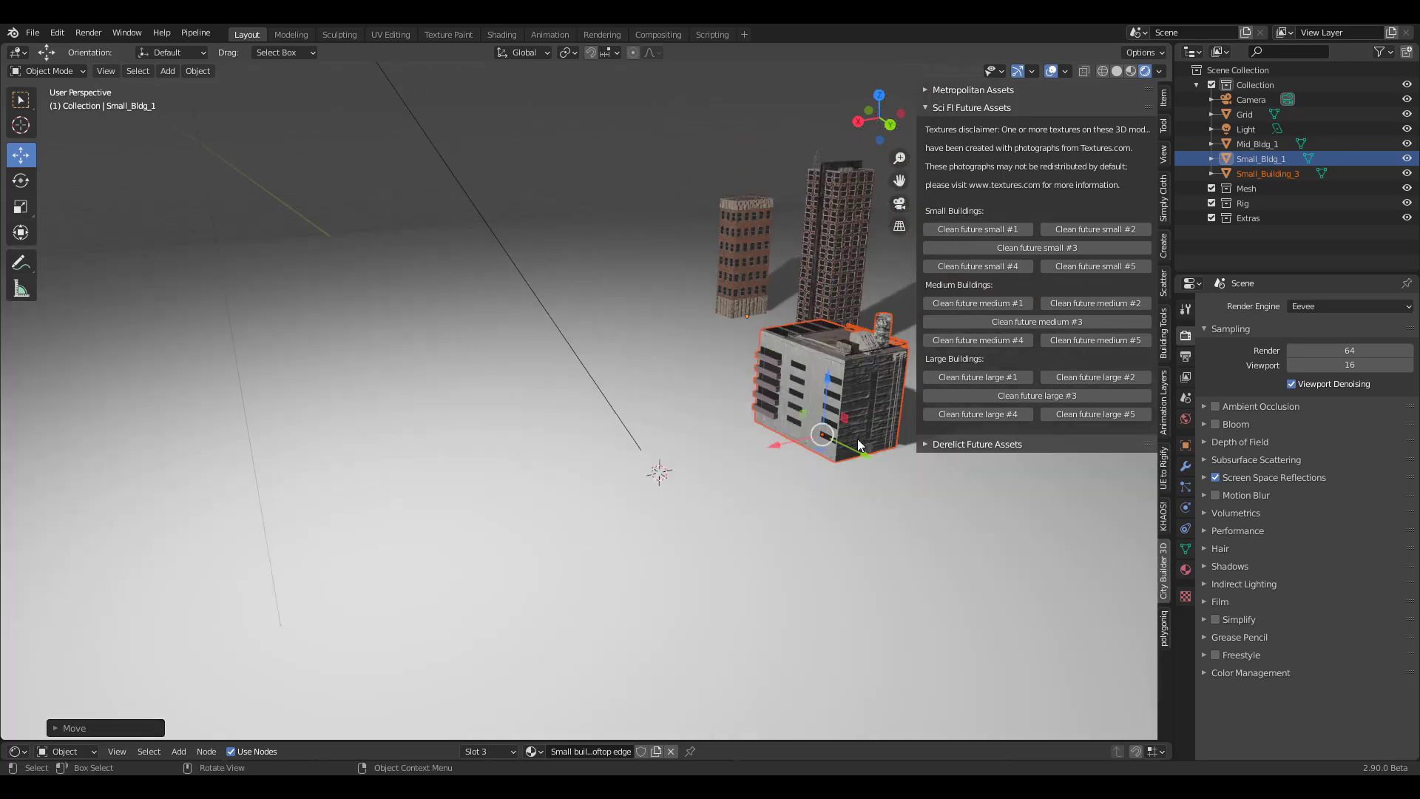
scroll(858, 438, "down", 2)
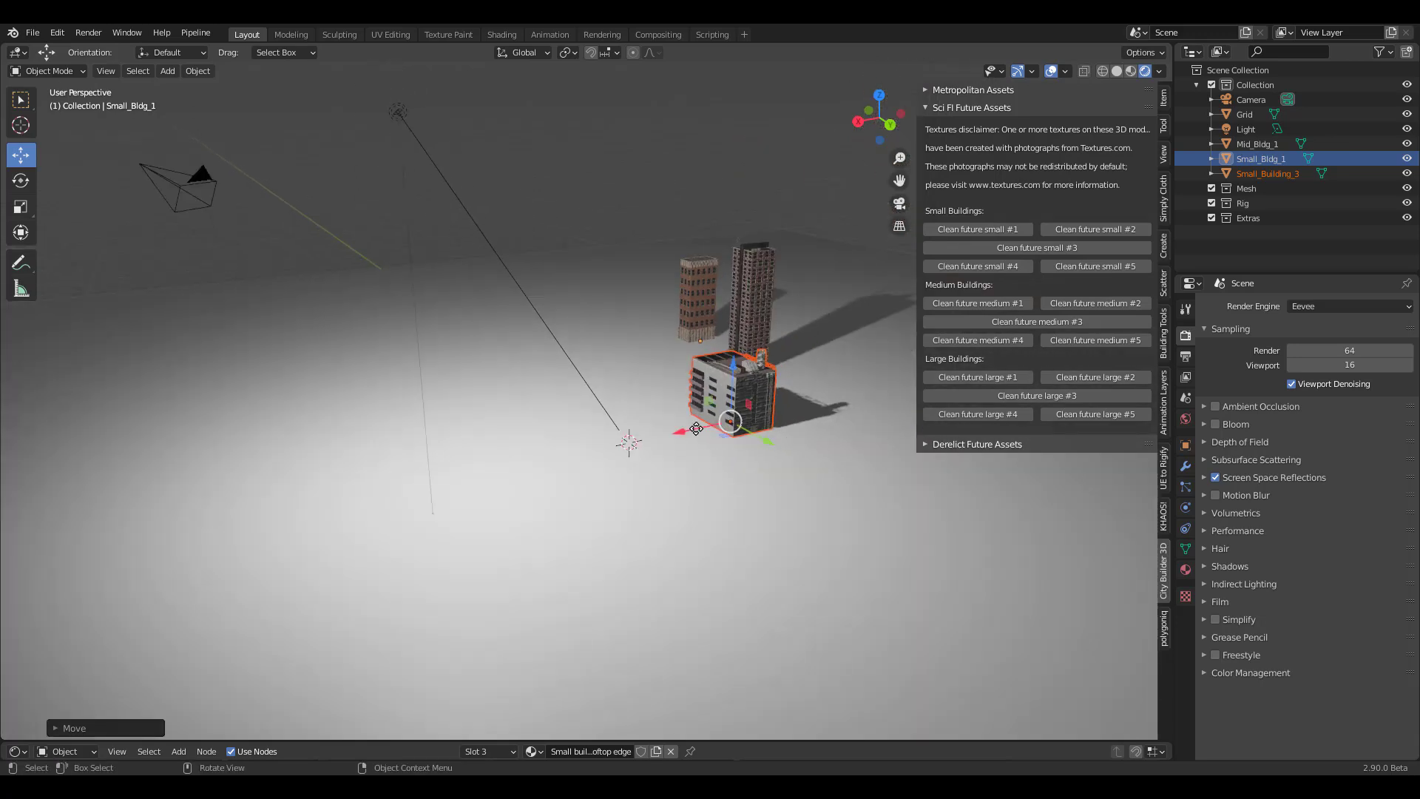
left_click_drag(696, 429, 790, 411)
Append a clean future medium building and move it away from the 3D cursor, next to the small future building
scroll(790, 411, "up", 4)
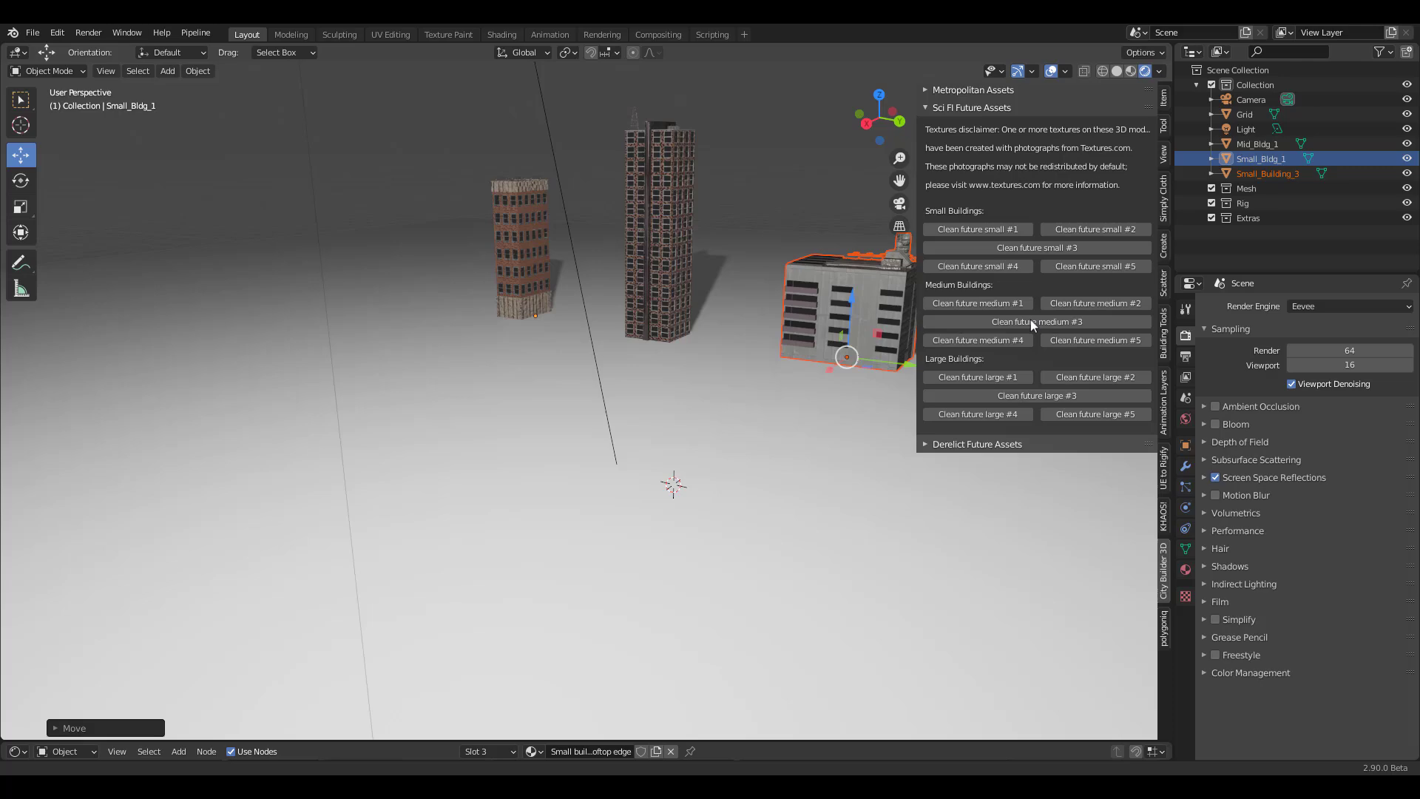
left_click(1033, 322)
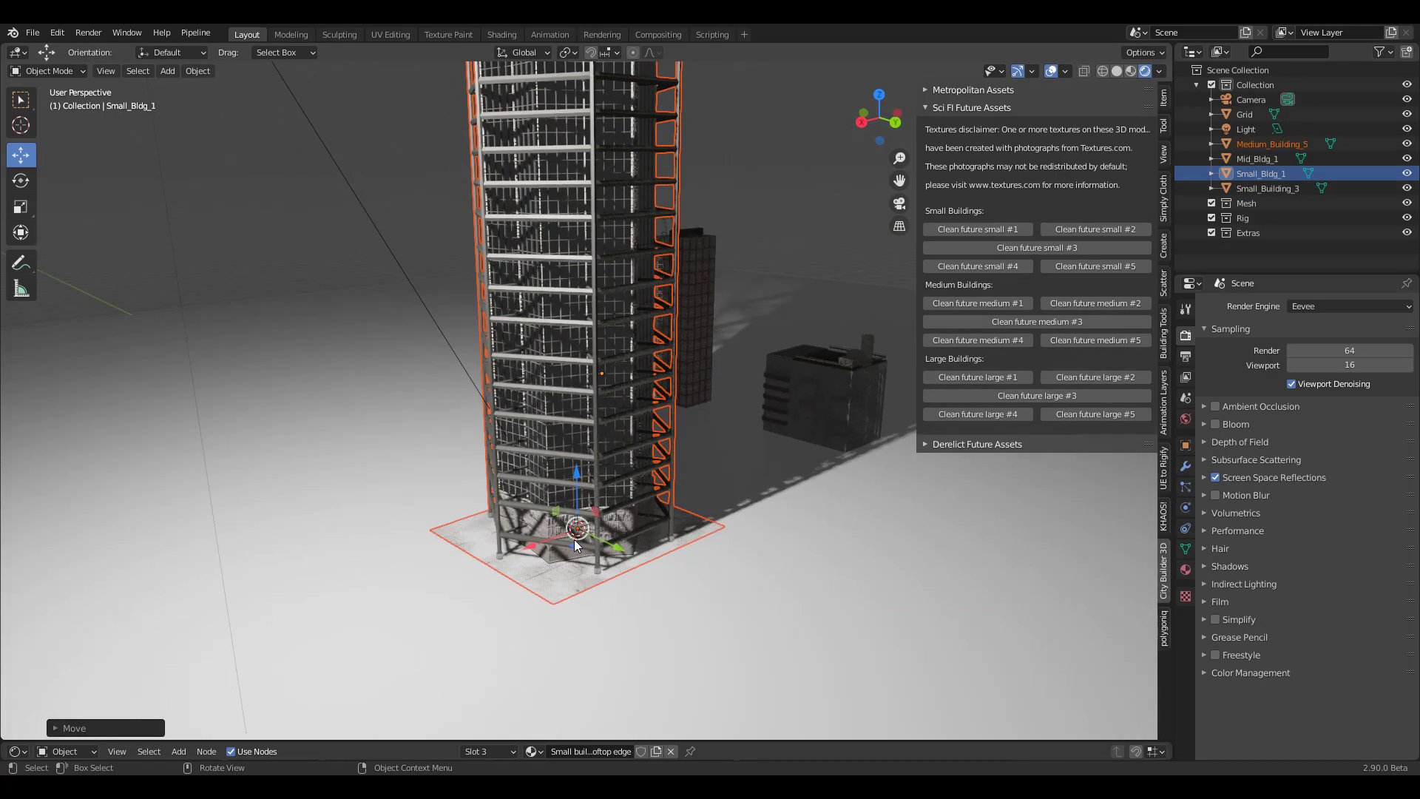
left_click_drag(577, 546, 817, 489)
left_click(821, 476)
left_click_drag(785, 534, 956, 490)
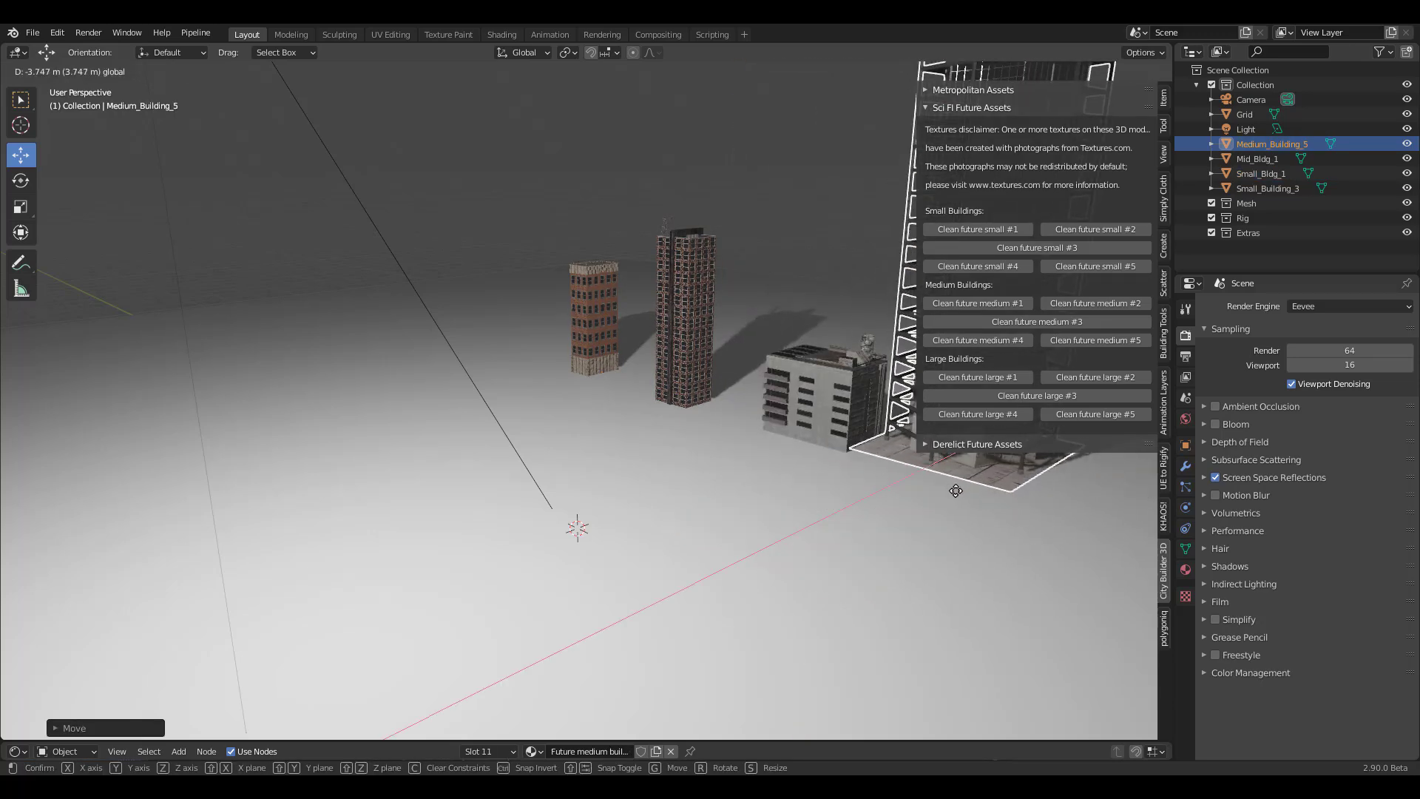
middle_click_drag(956, 490, 815, 509, "shift")
Shift the small future building away from the medium tower to leave a gap between them
middle_click_drag(480, 451, 568, 452)
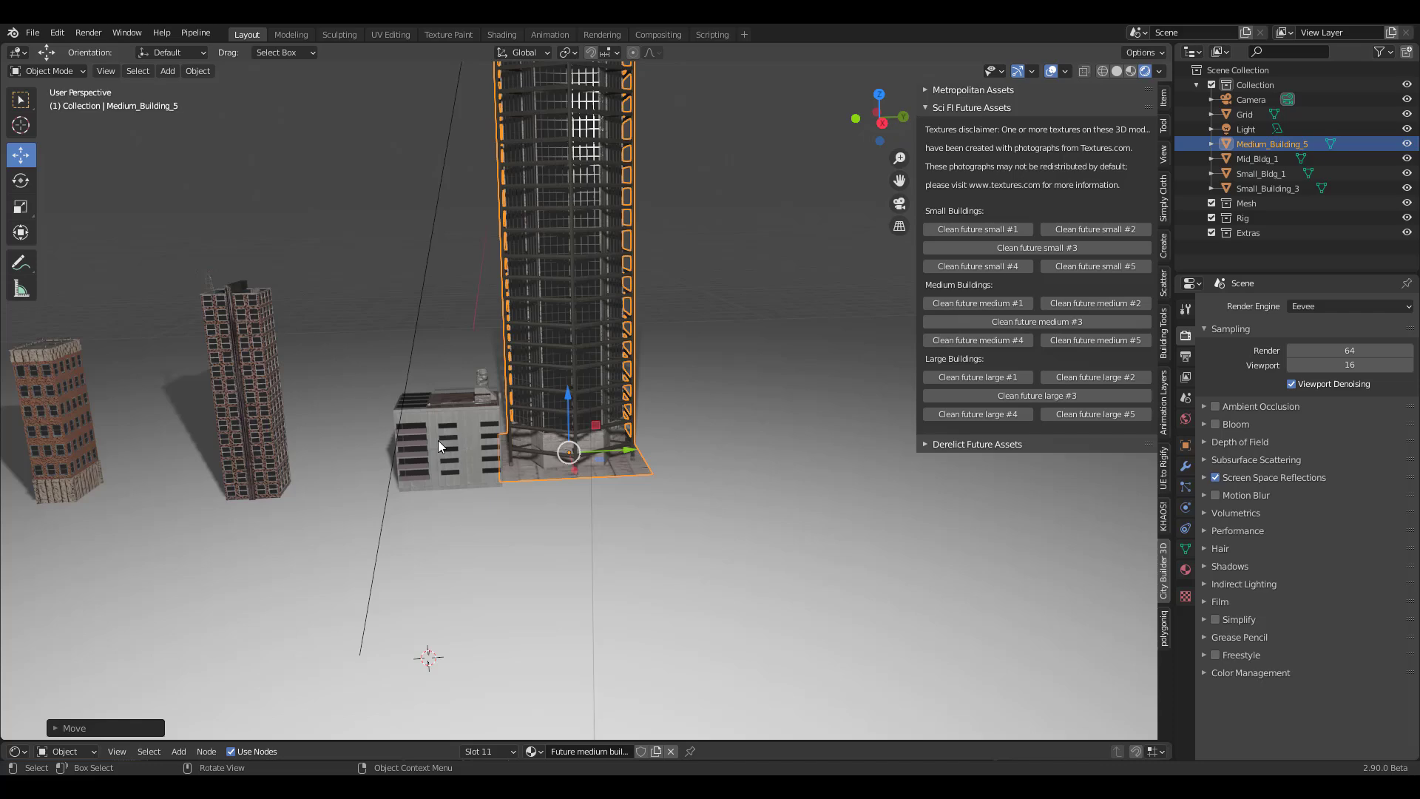
left_click(488, 464)
left_click_drag(488, 470, 444, 474)
middle_click_drag(443, 473, 801, 456)
Show the Derelict Future assets and switch the viewport to solid shading
left_click(949, 444)
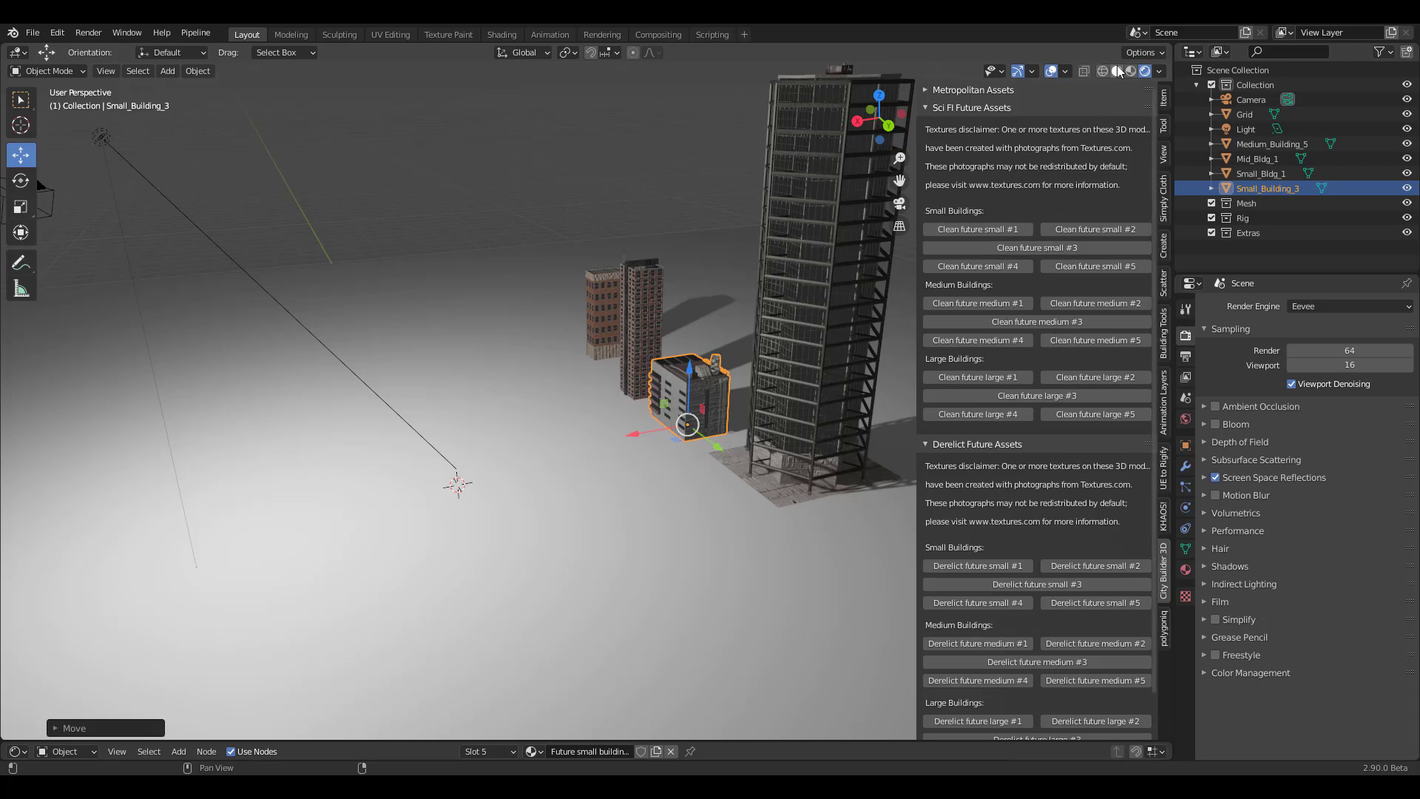
left_click(1116, 66)
middle_click_drag(670, 447, 636, 447)
scroll(670, 447, "down", 3)
scroll(1036, 444, "down", 2)
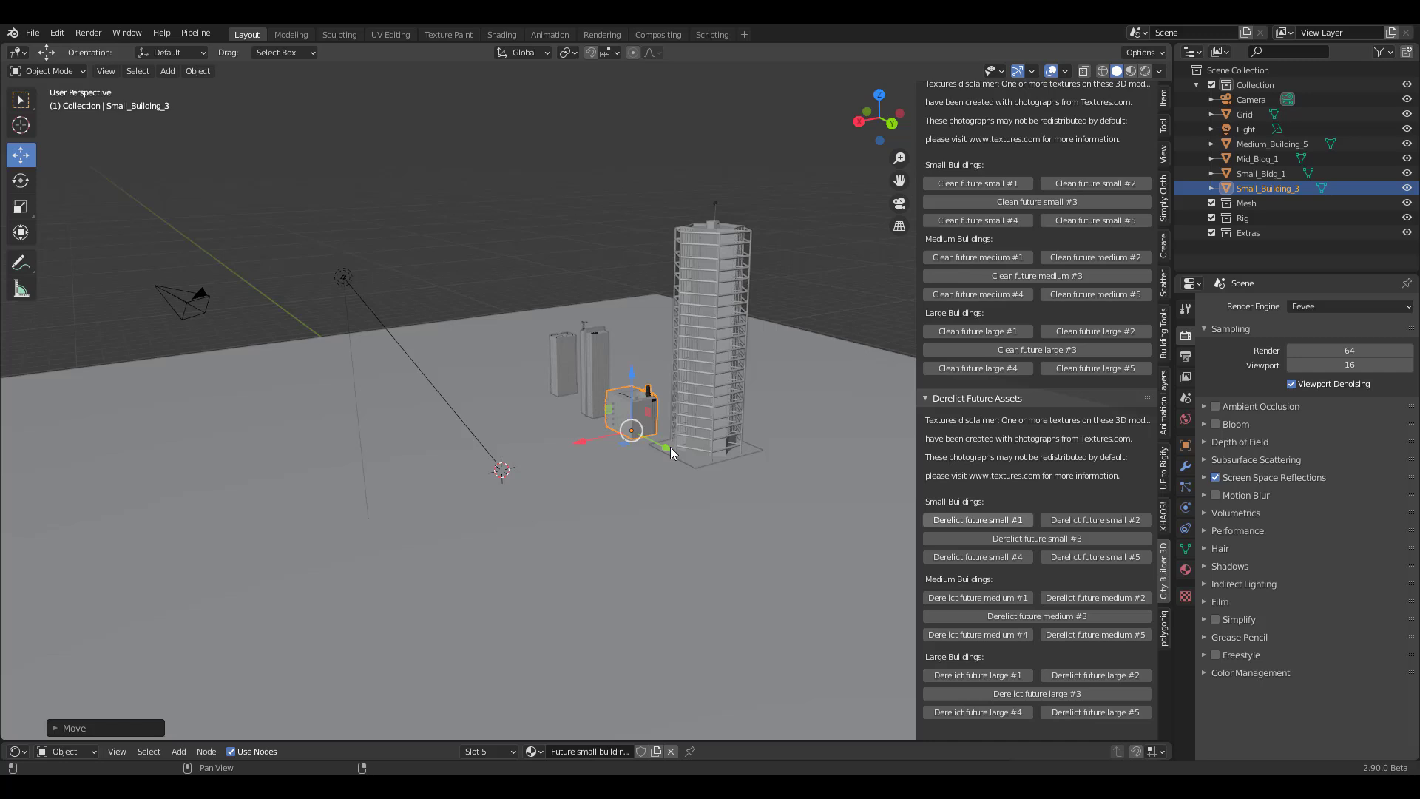
left_click(999, 331)
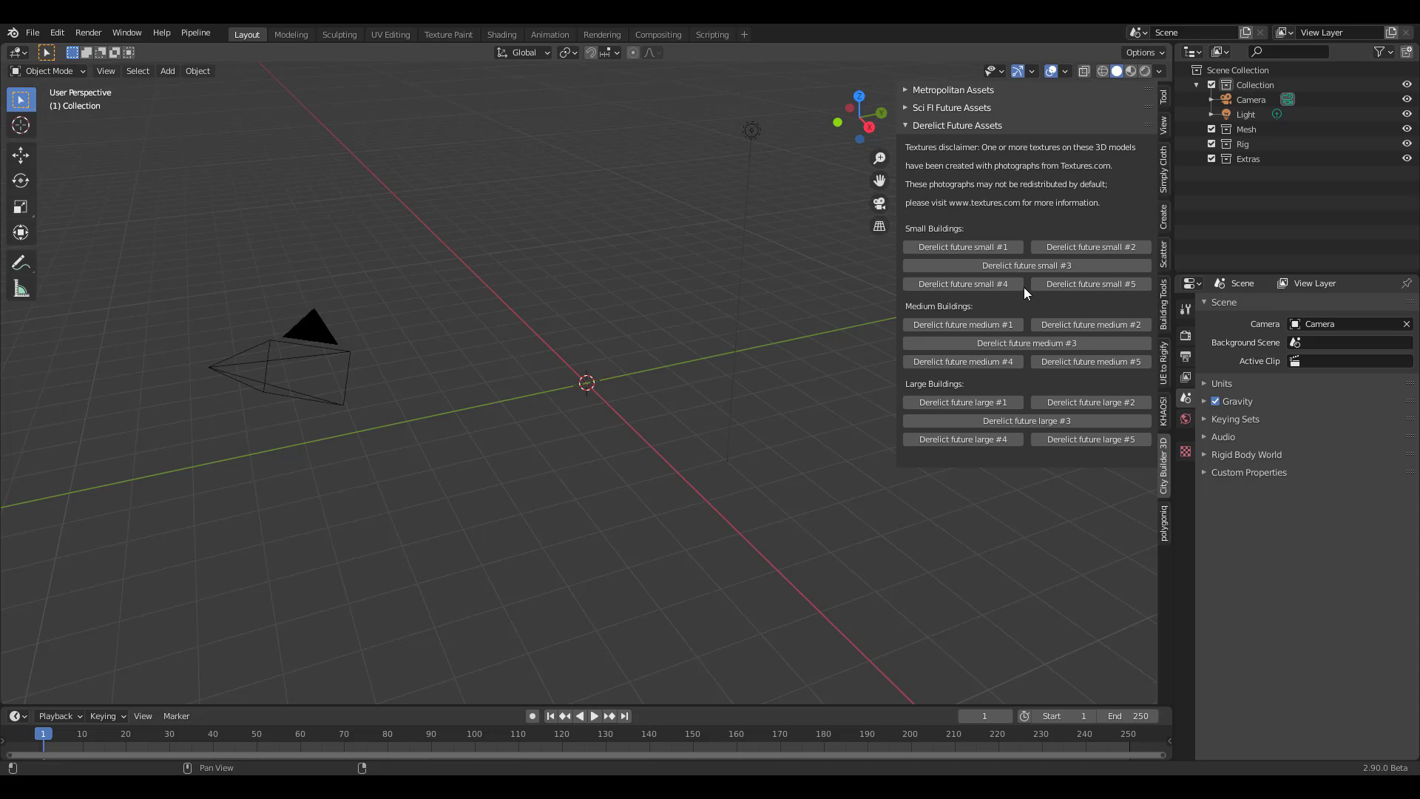
Append the Derelict future small #3 building to the empty scene and view it up close
left_click(1036, 264)
middle_click_drag(1035, 265, 1035, 264)
scroll(1035, 264, "up", 8)
scroll(1036, 265, "down", 3)
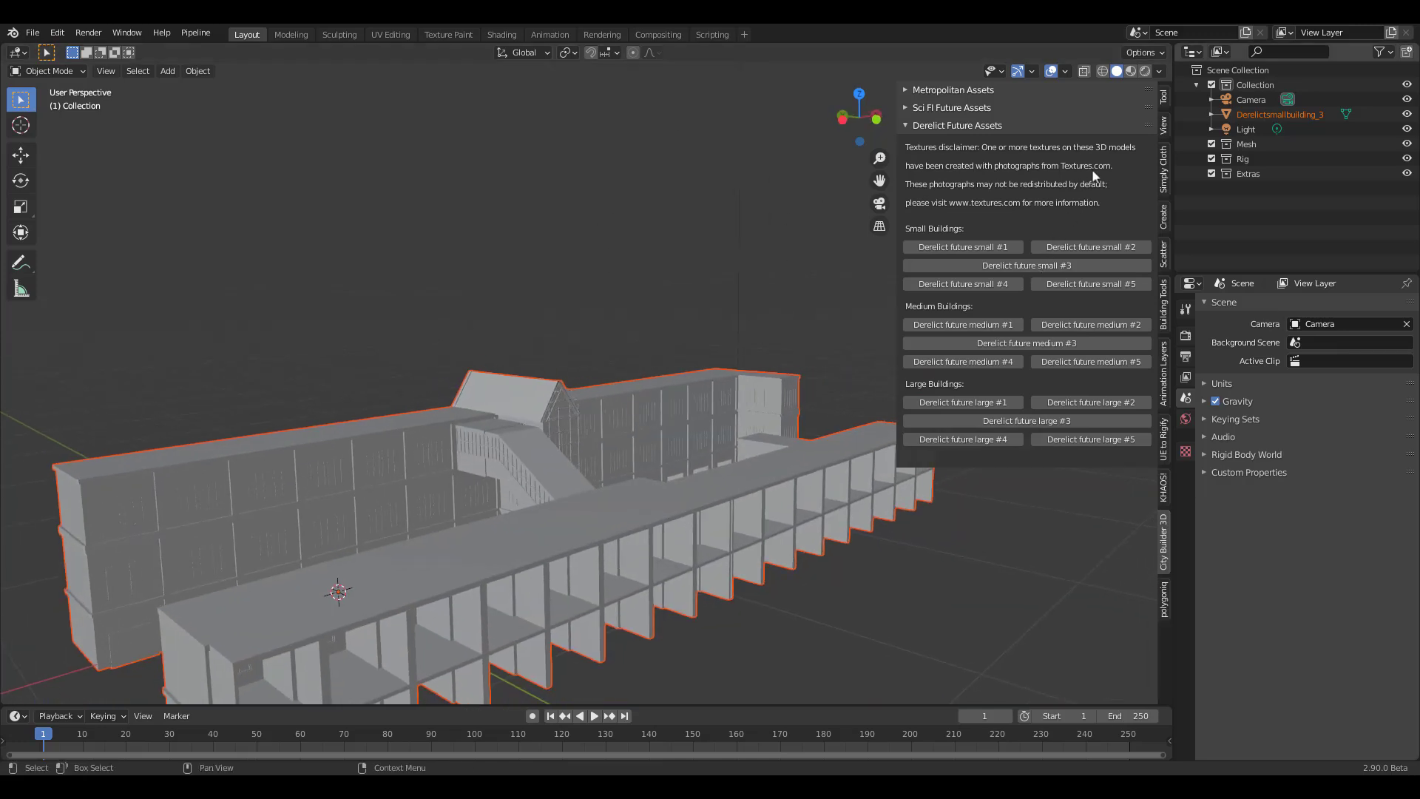
Deselect the derelict building, enable Cavity in the solid viewport shading, and set the lighting to MatCap
key("alt+a")
left_click(1158, 70)
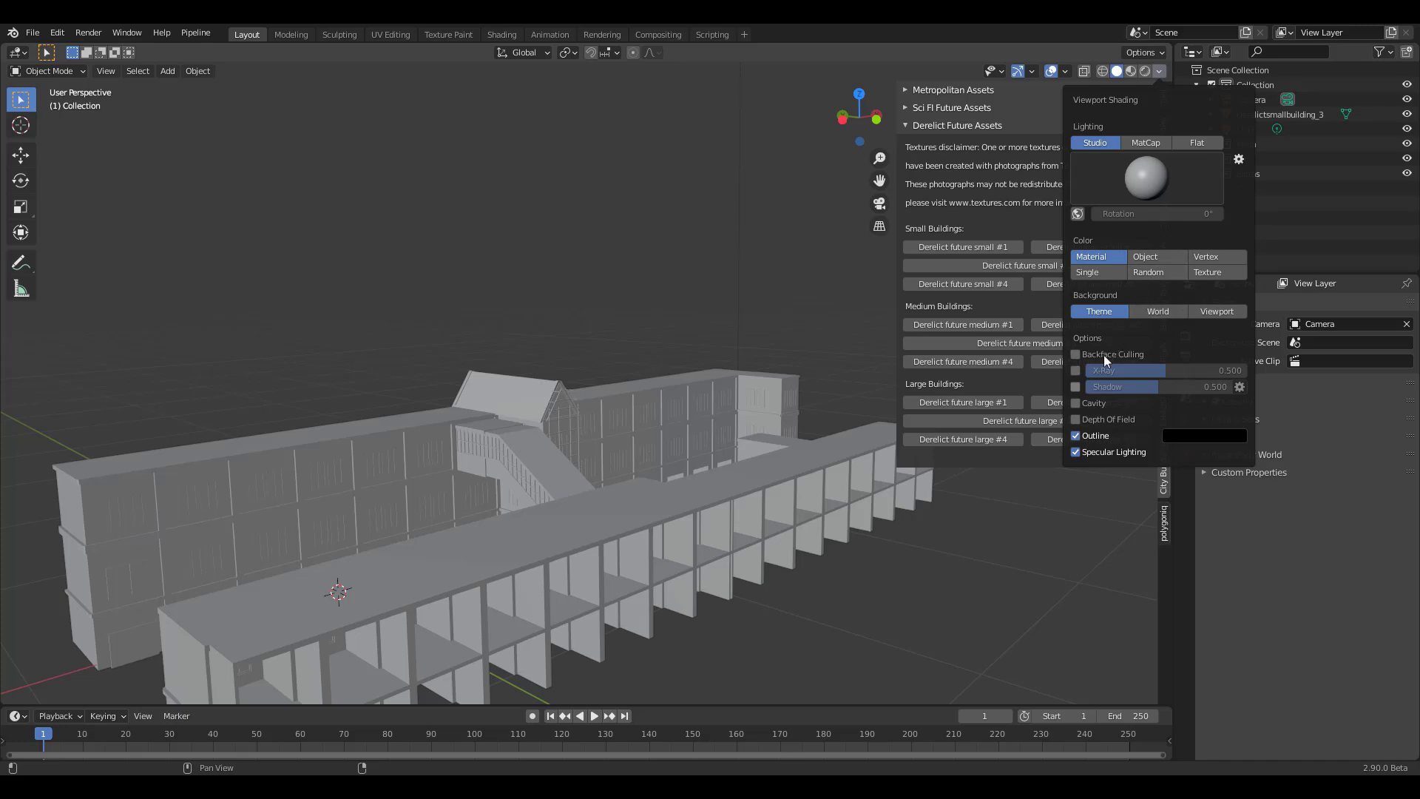
left_click(1076, 403)
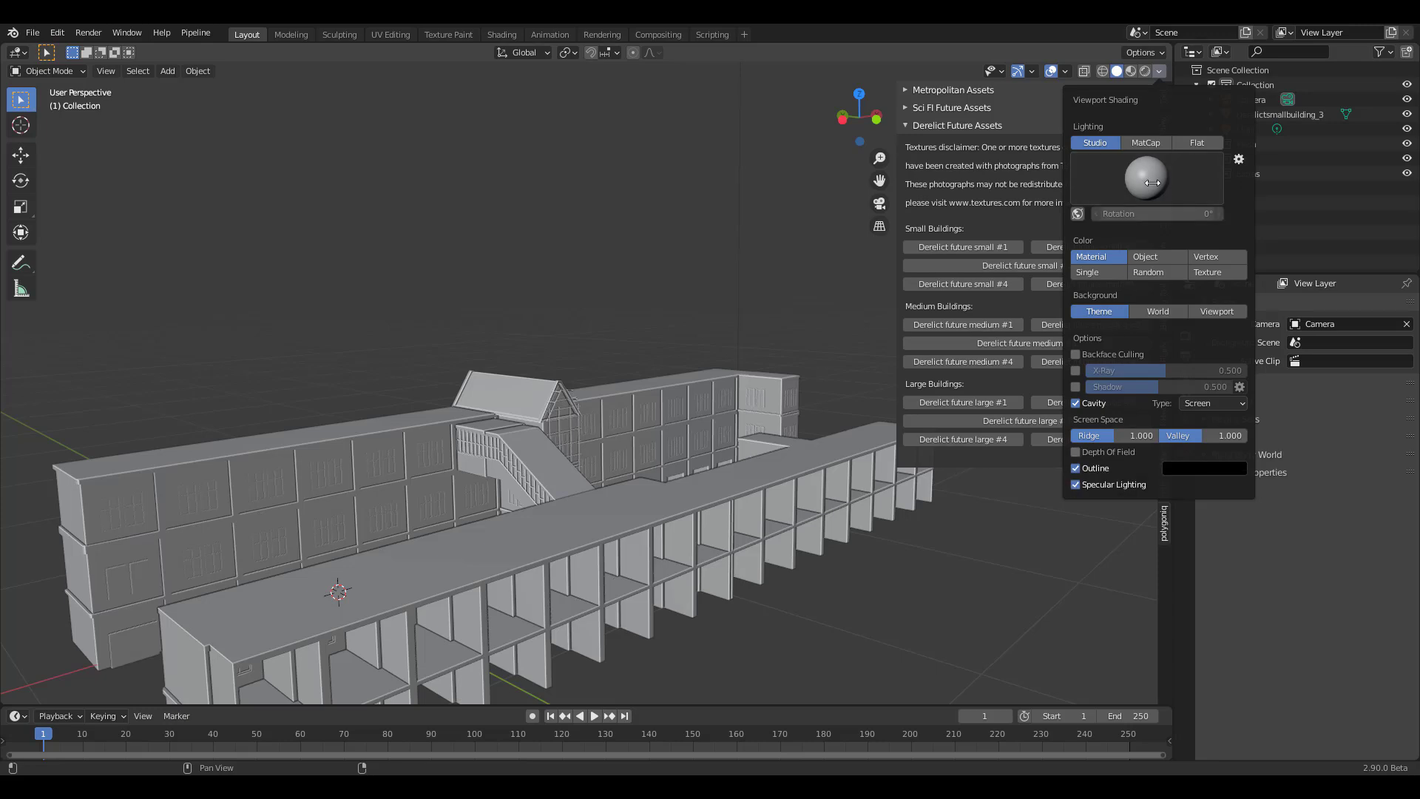
left_click(1191, 186)
left_click(1145, 215)
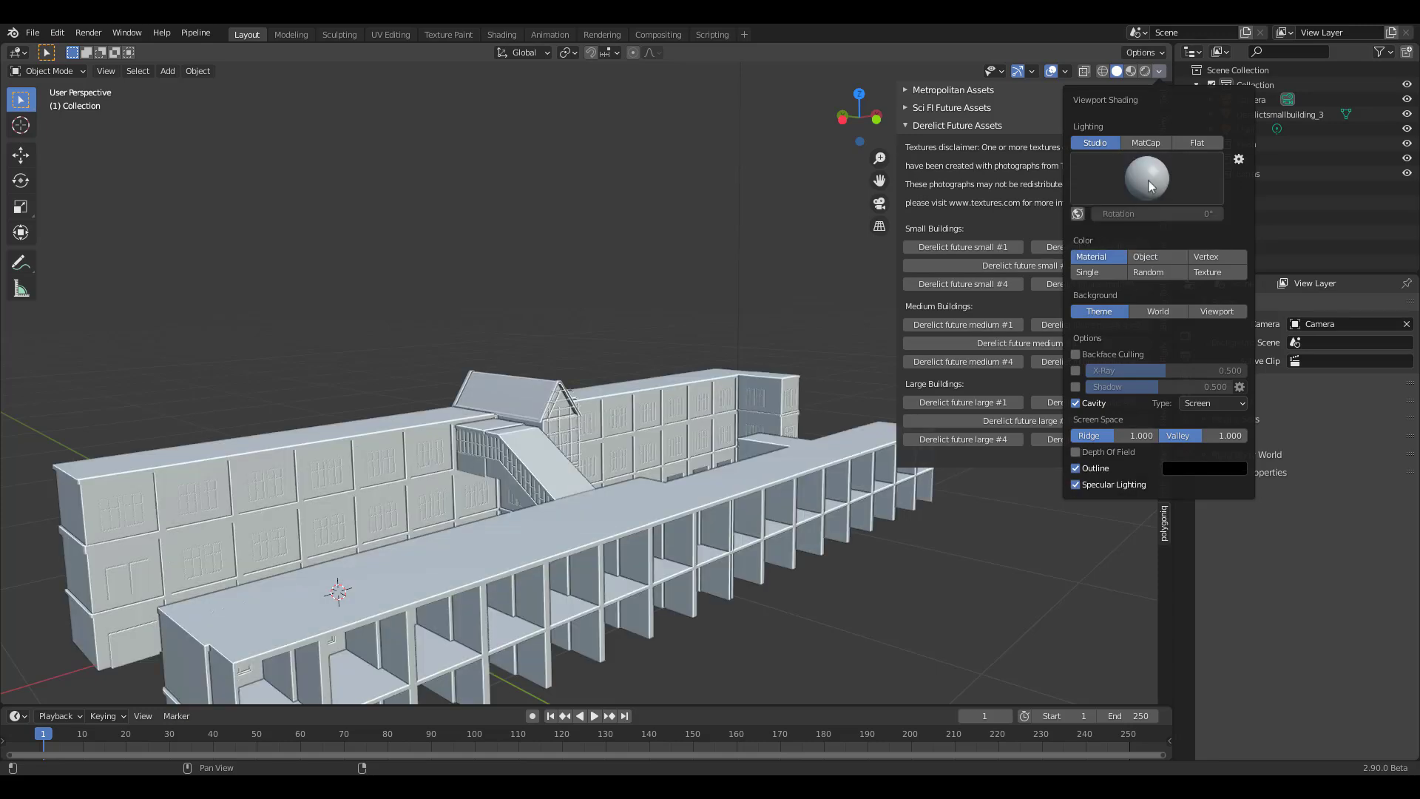
left_click(1169, 145)
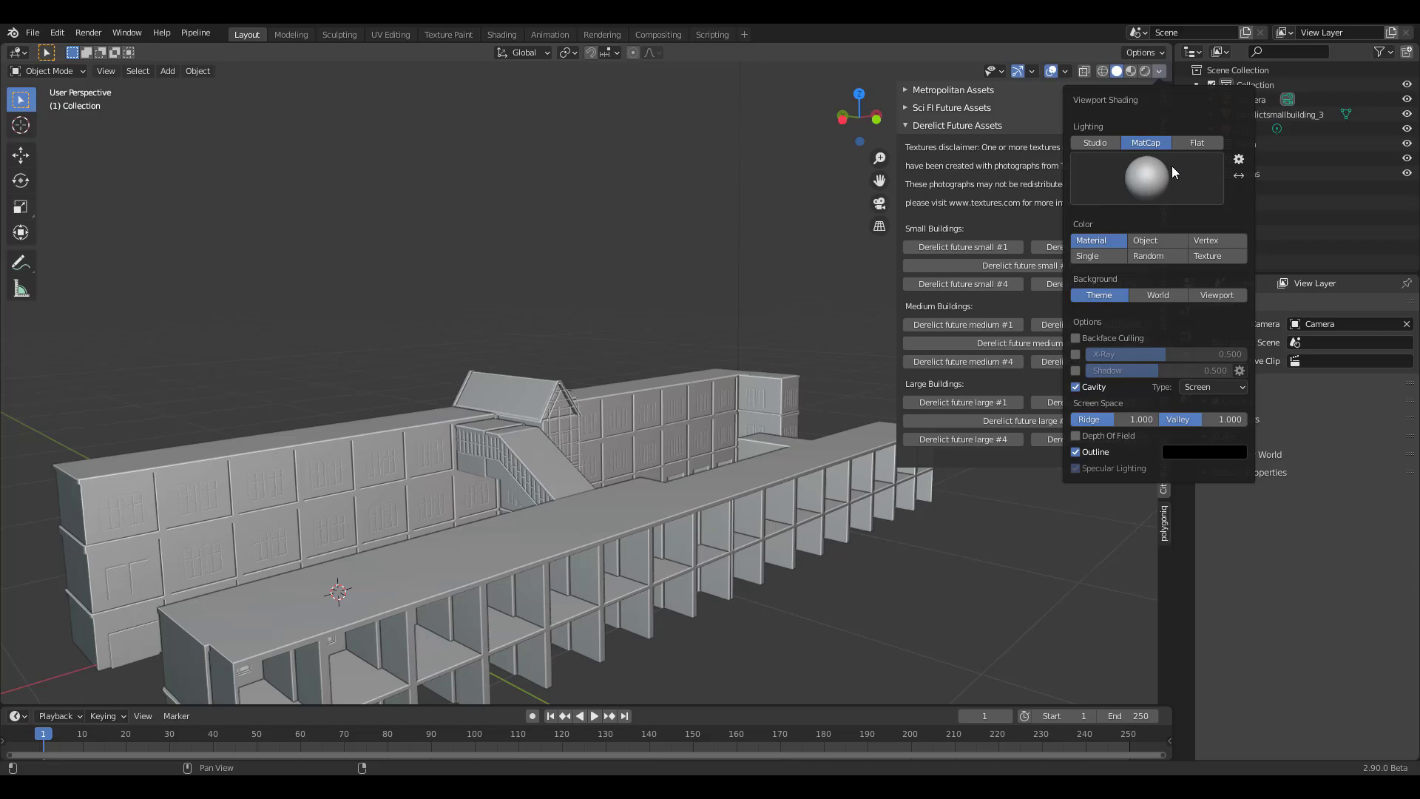
Inspect the derelict small building's details and replace it with the Derelict future medium #1 building
middle_click_drag(1172, 166, 1172, 166)
scroll(1172, 165, "up", 6)
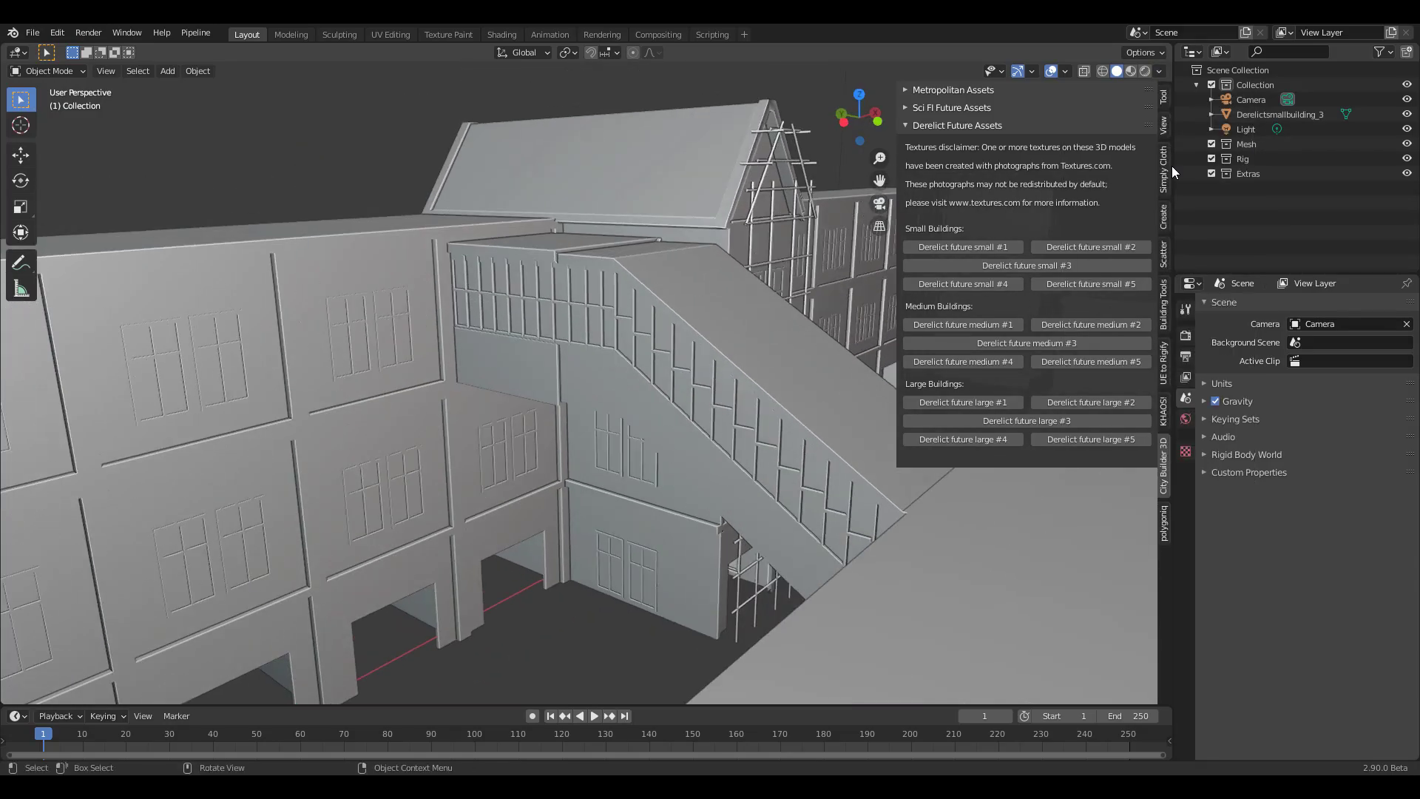
scroll(1172, 165, "up", 4)
scroll(1172, 166, "down", 17)
middle_click_drag(769, 336, 569, 429)
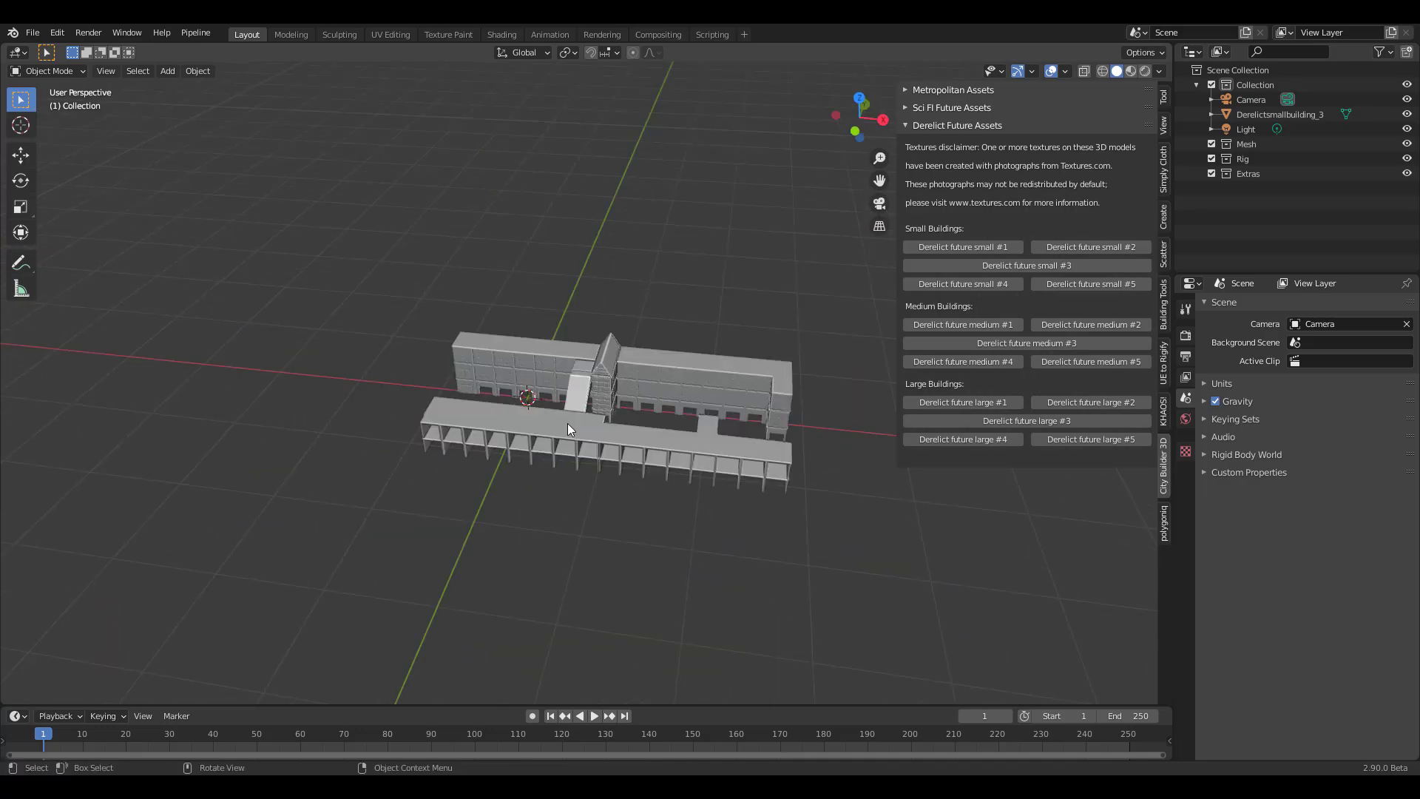
left_click(570, 429)
key("Delete")
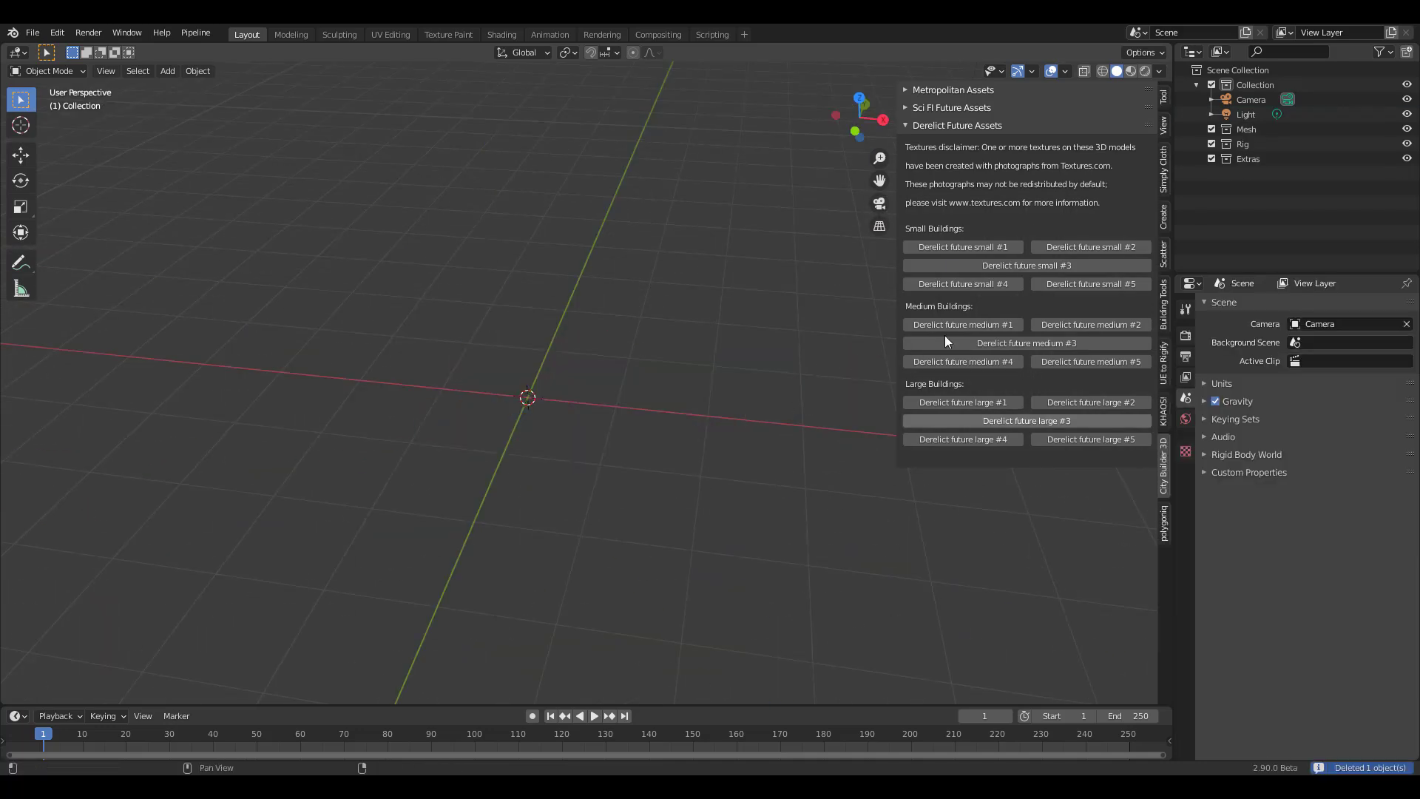
left_click(1004, 325)
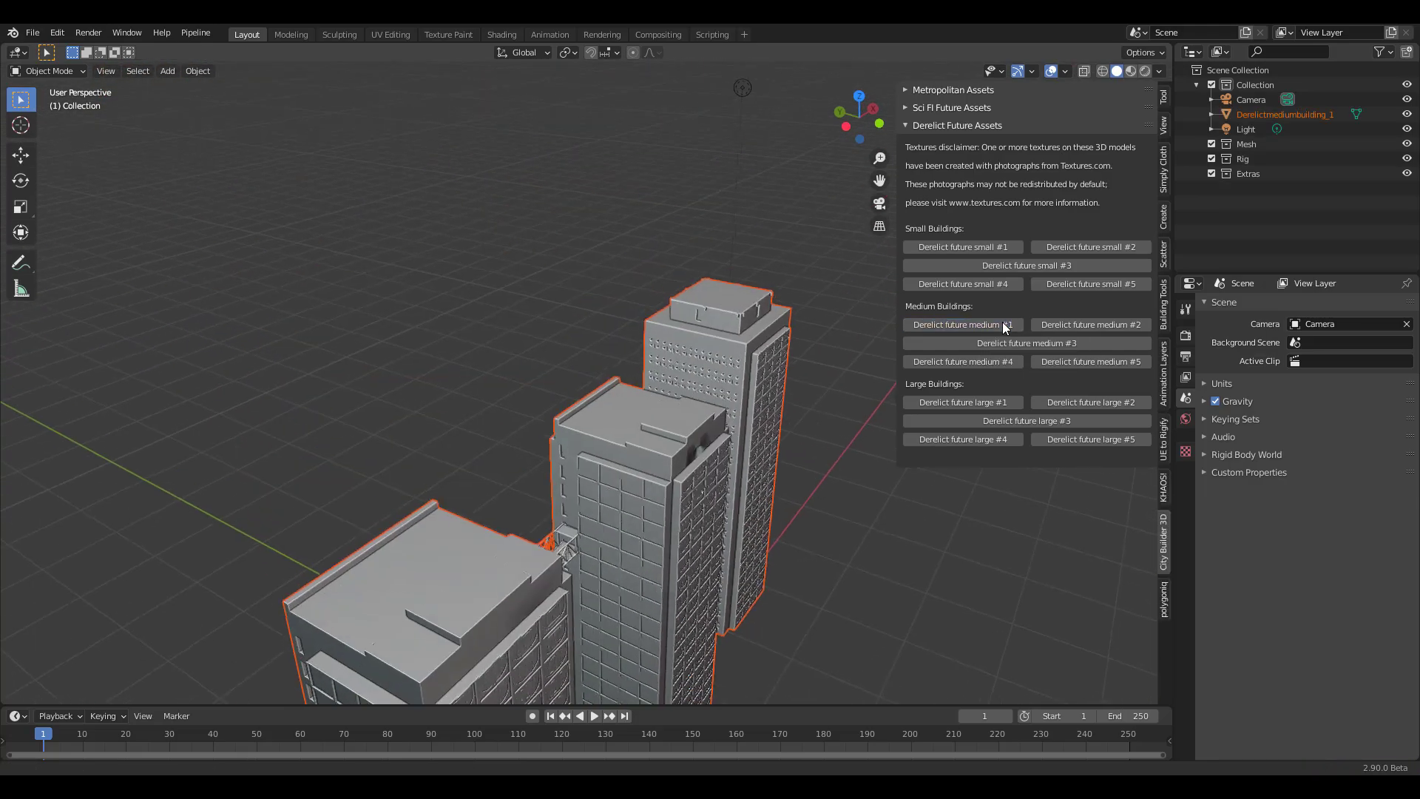
scroll(678, 490, "down", 8)
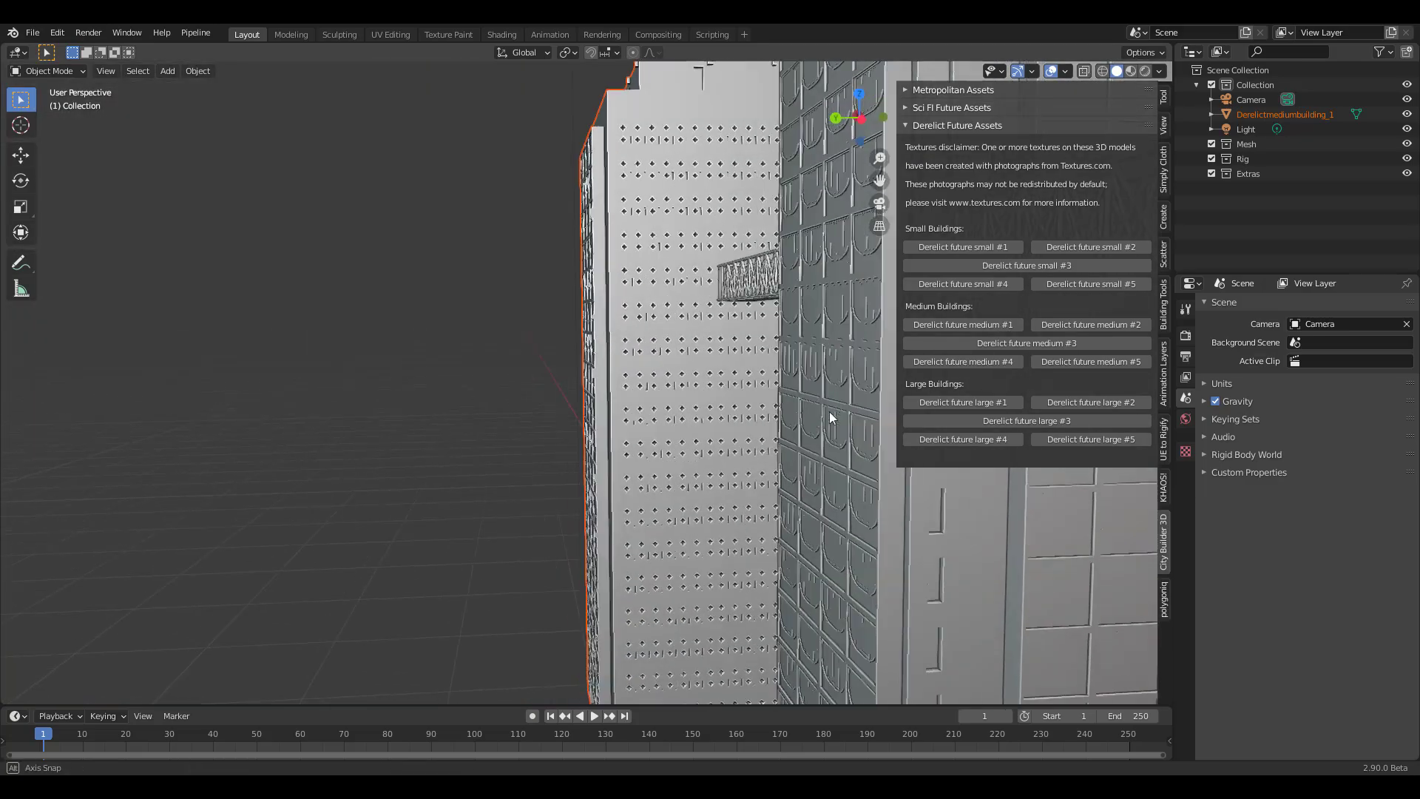
Replace the derelict medium building with the Derelict future large #3 building and inspect its facade up close
mouse_move(677, 489)
middle_mouse_down("shift")
mouse_move(475, 497)
mouse_move(449, 524)
middle_mouse_up("shift")
key("Delete")
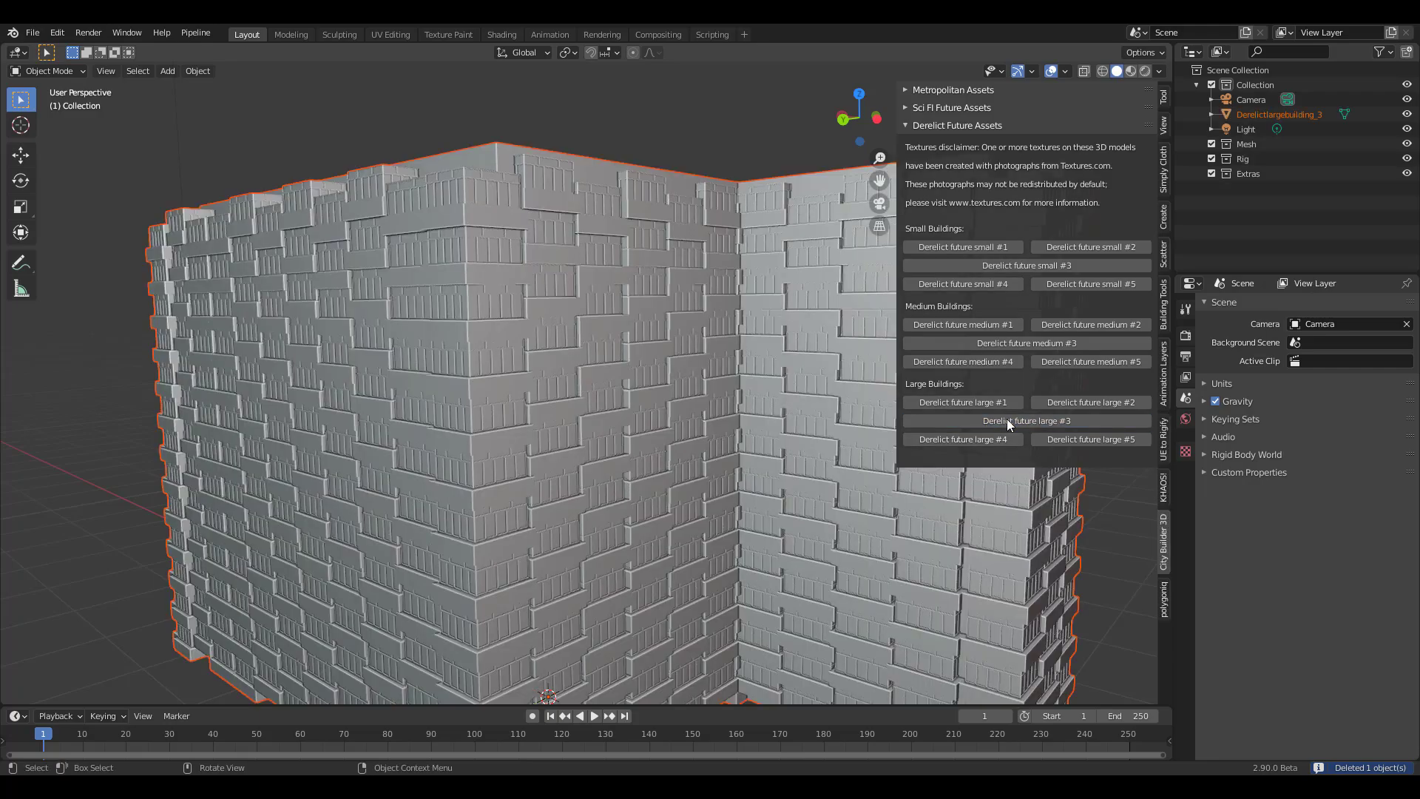
mouse_move(1006, 419)
middle_mouse_down()
mouse_move(888, 486)
mouse_move(769, 443)
mouse_move(782, 430)
middle_mouse_up()
scroll(579, 392, "up", 5)
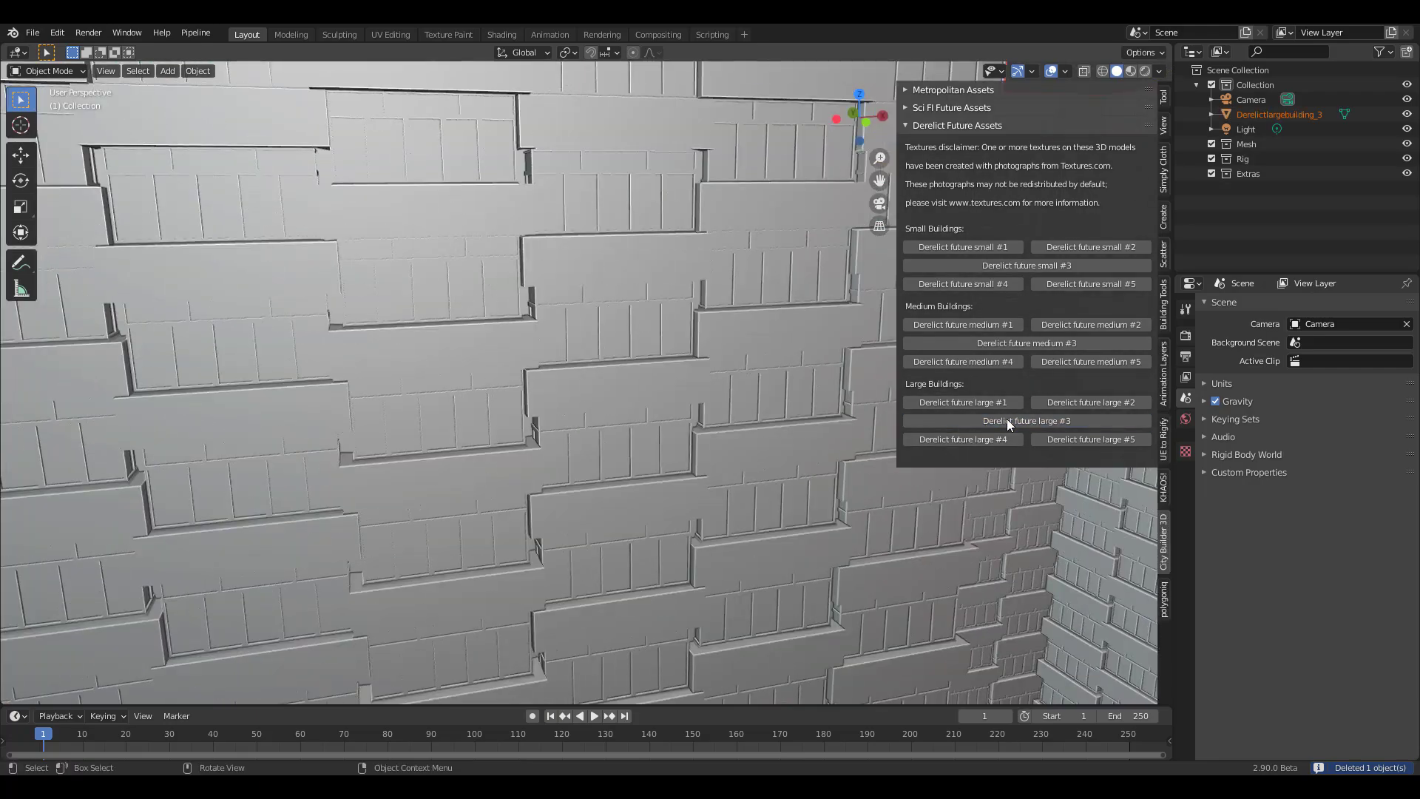
scroll(579, 392, "down", 2)
Delete the Derelict future large #3 building, append Derelict future large #2, and delete that one too
key("Delete")
left_click(1095, 405)
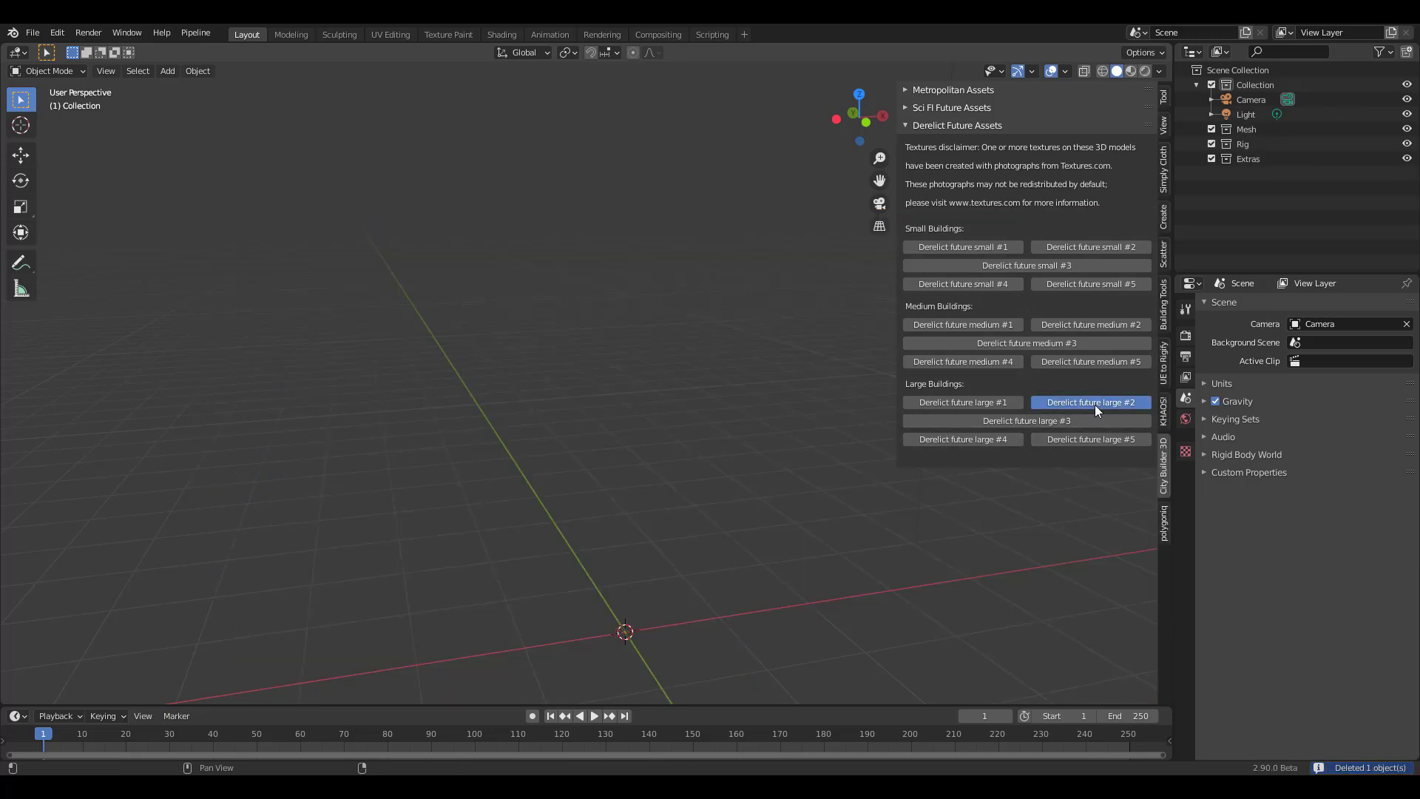
key("Delete")
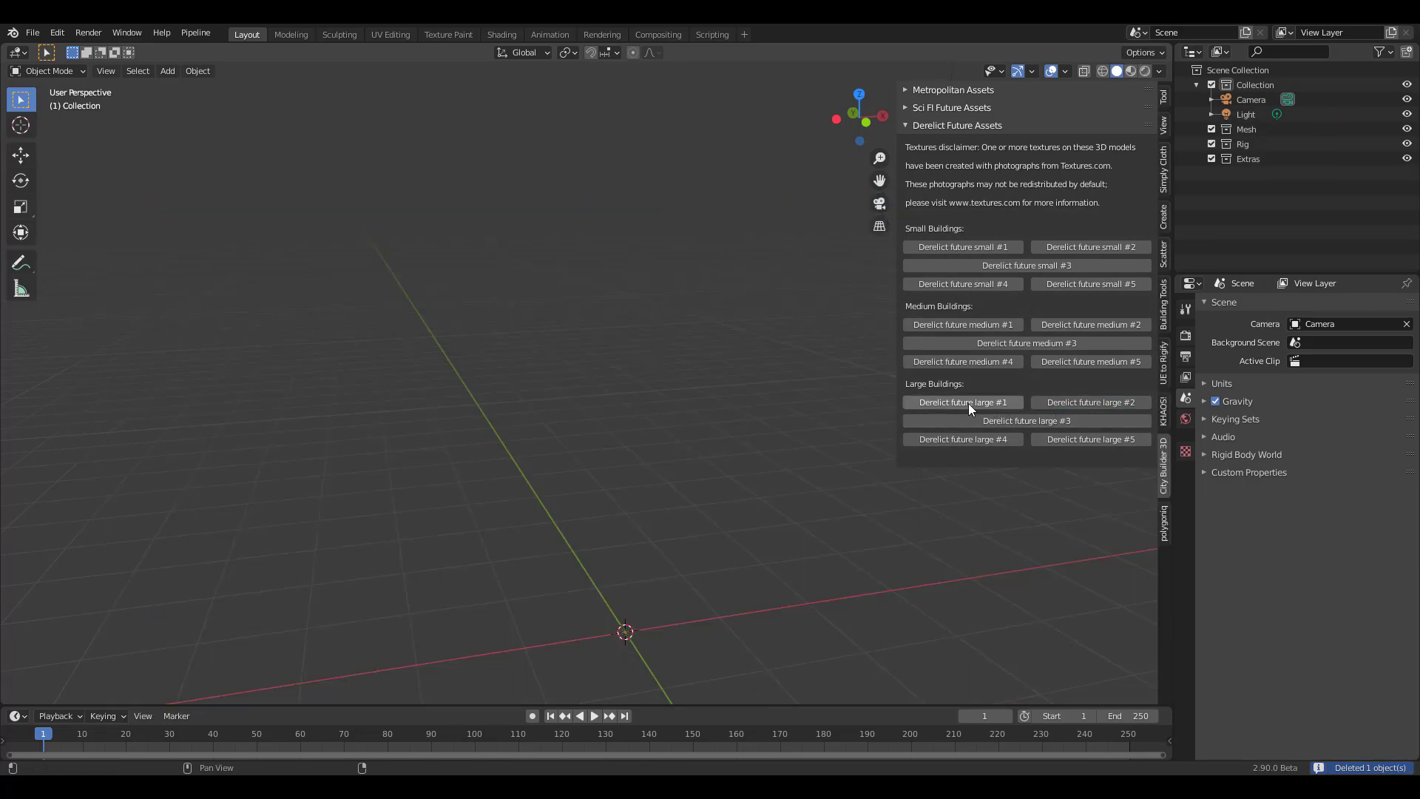
Append the Derelict future large #1 building to the empty scene and view it from another side
left_click(969, 403)
middle_click_drag(969, 402, 534, 402)
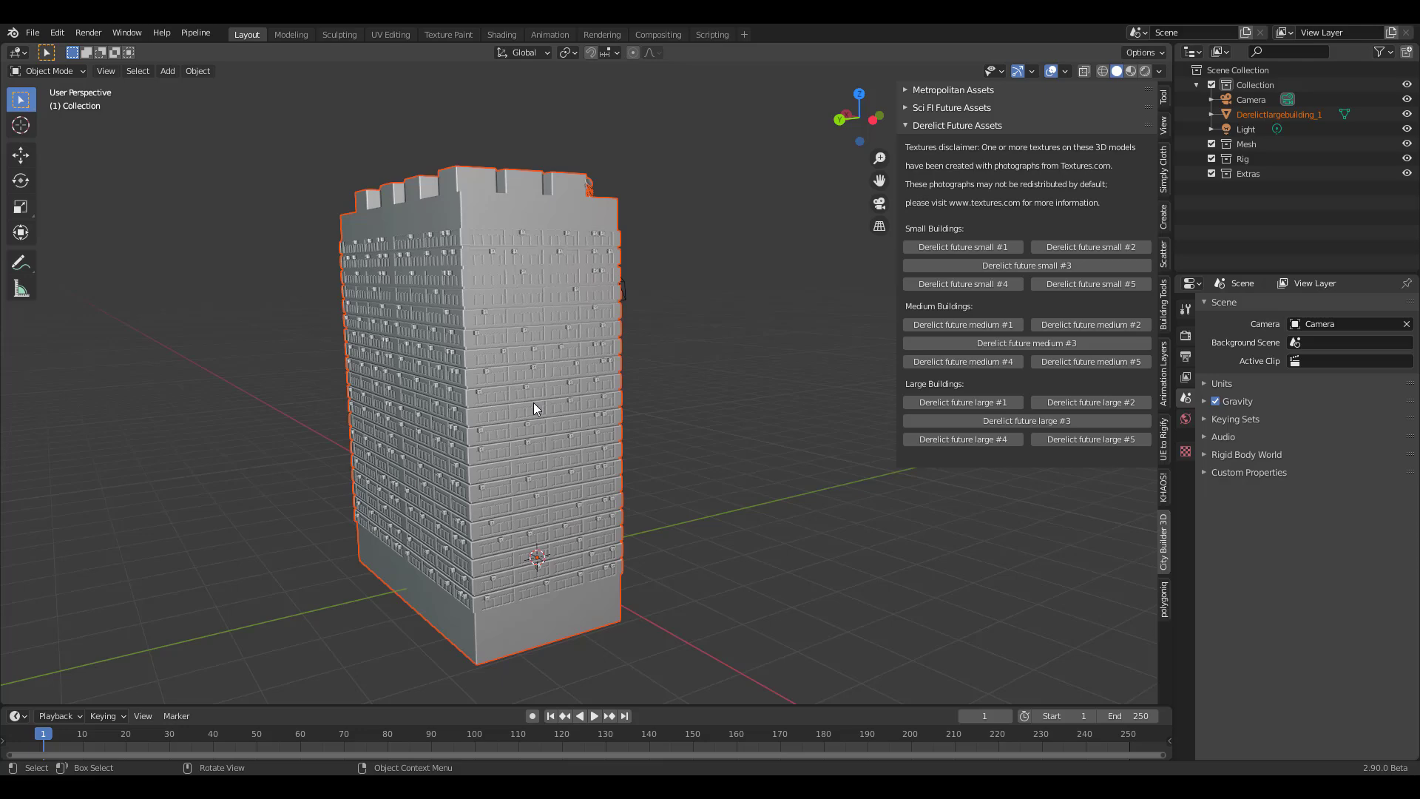
key("shift")
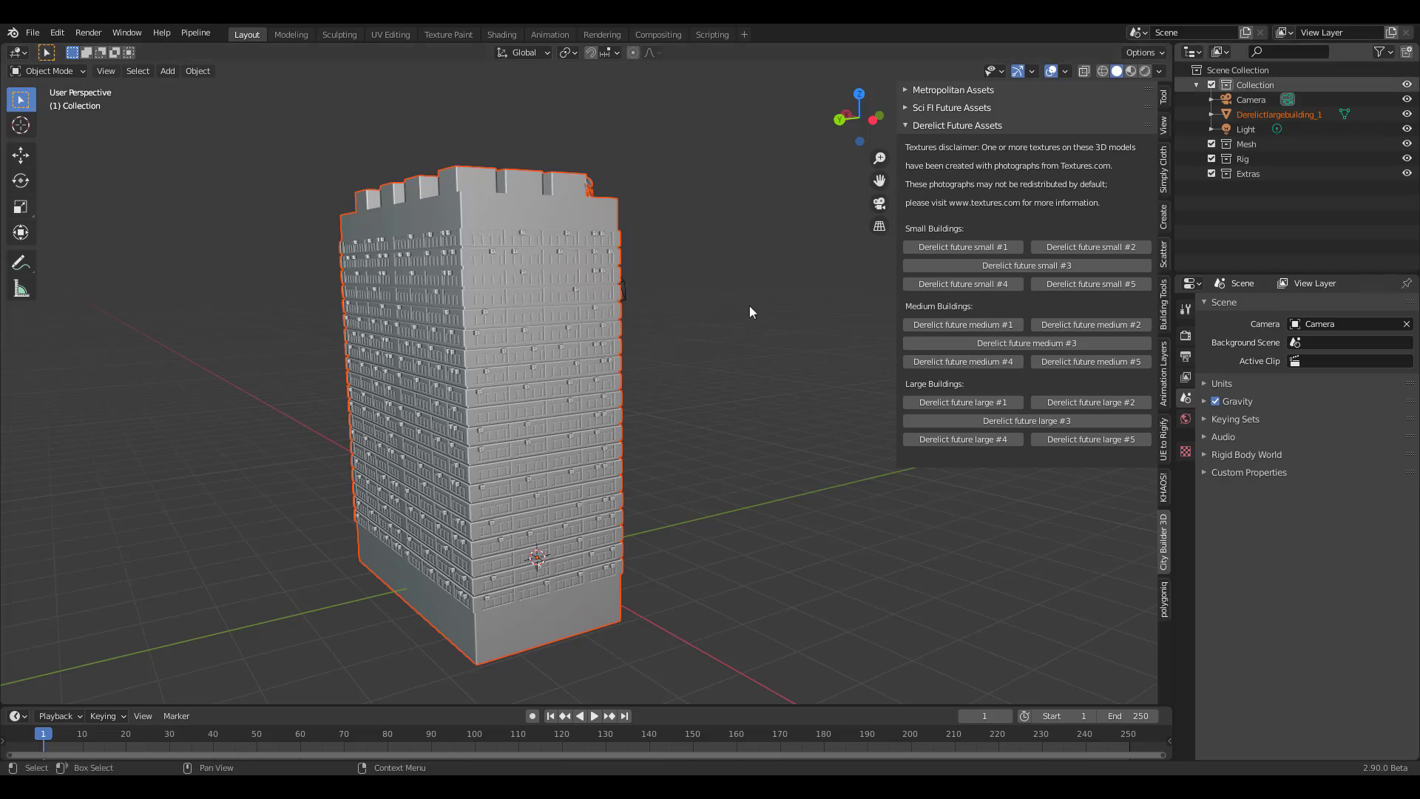
middle_click_drag(640, 365, 701, 393)
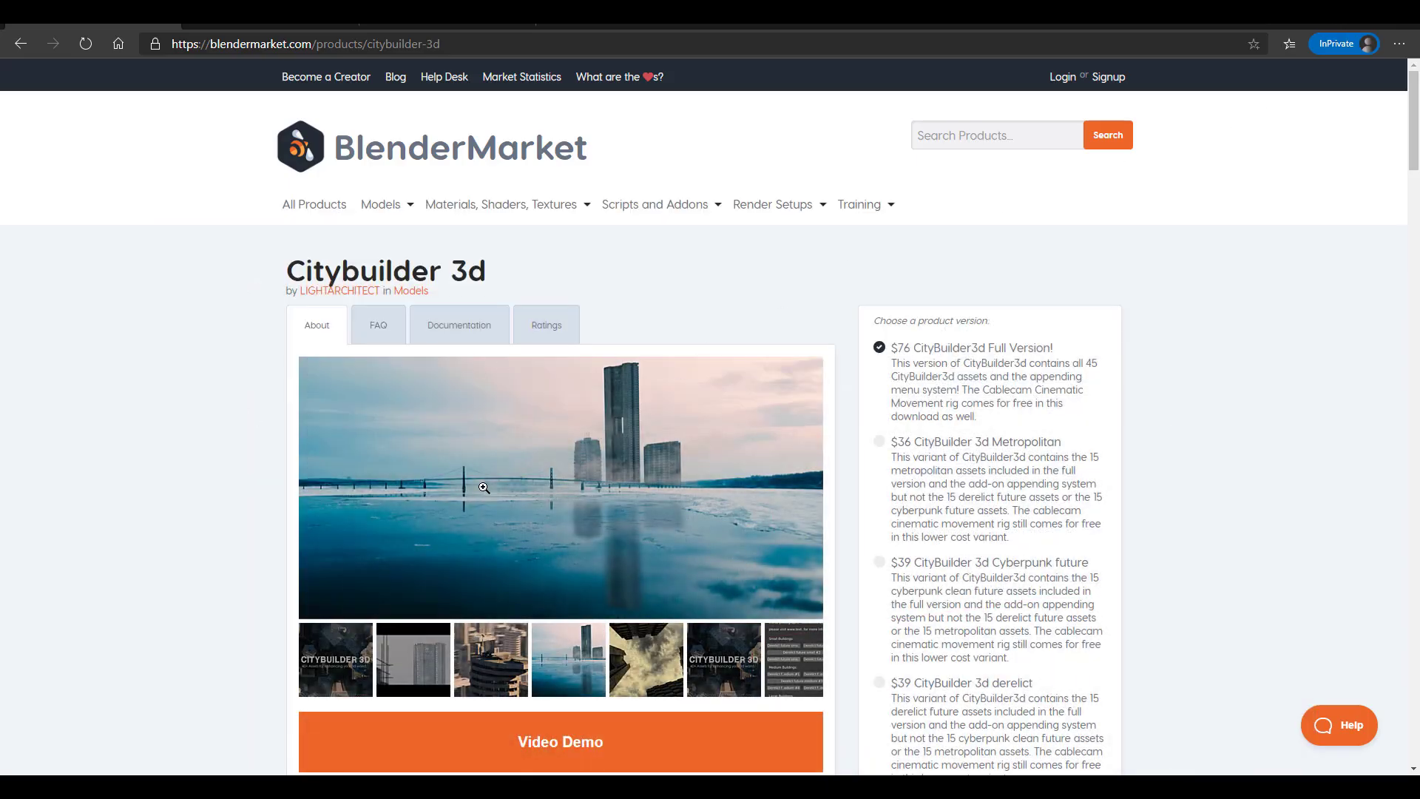
Switch to the browser's Citybuilder 3d product page and highlight the heading about the free cinematic movement rig
scroll(483, 487, "down", 20)
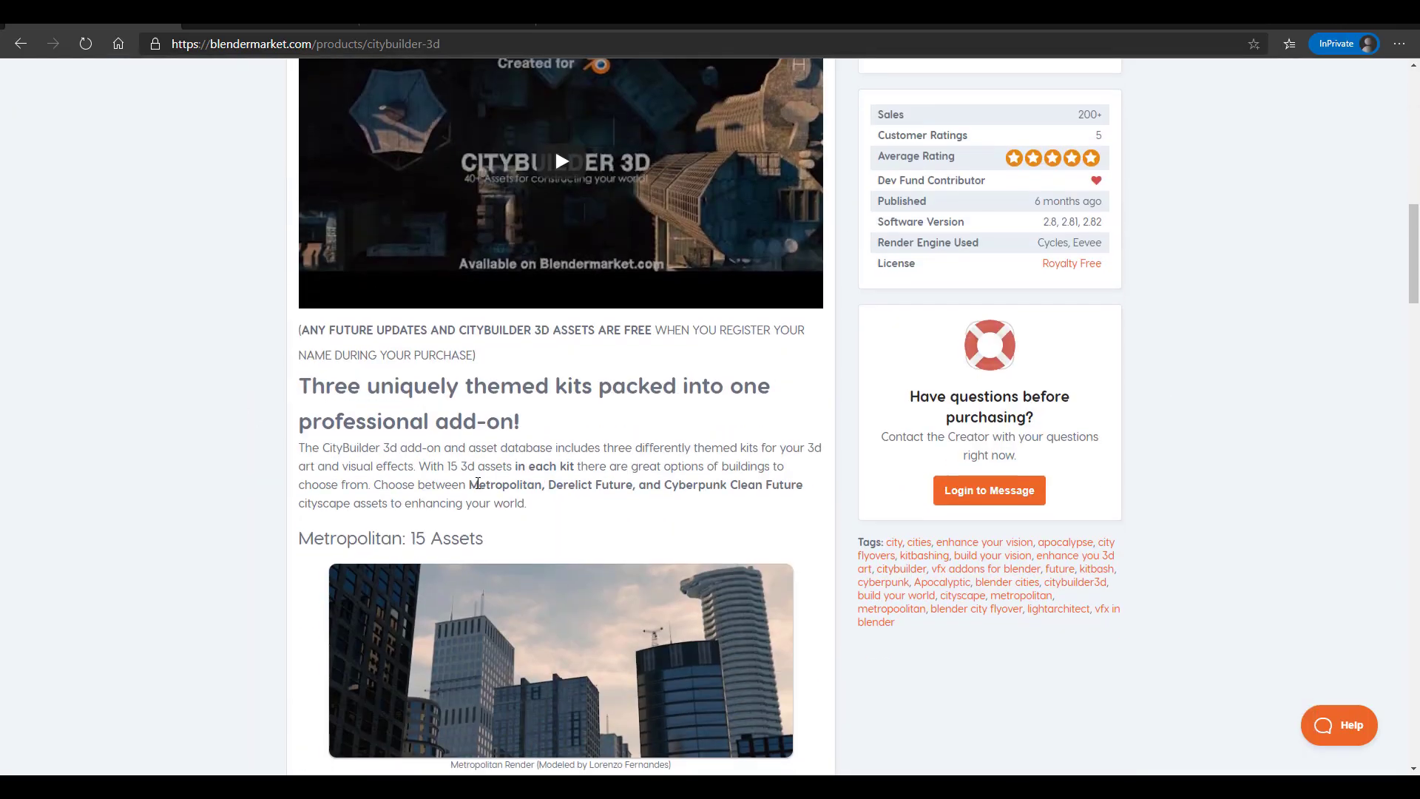
scroll(513, 463, "up", 1)
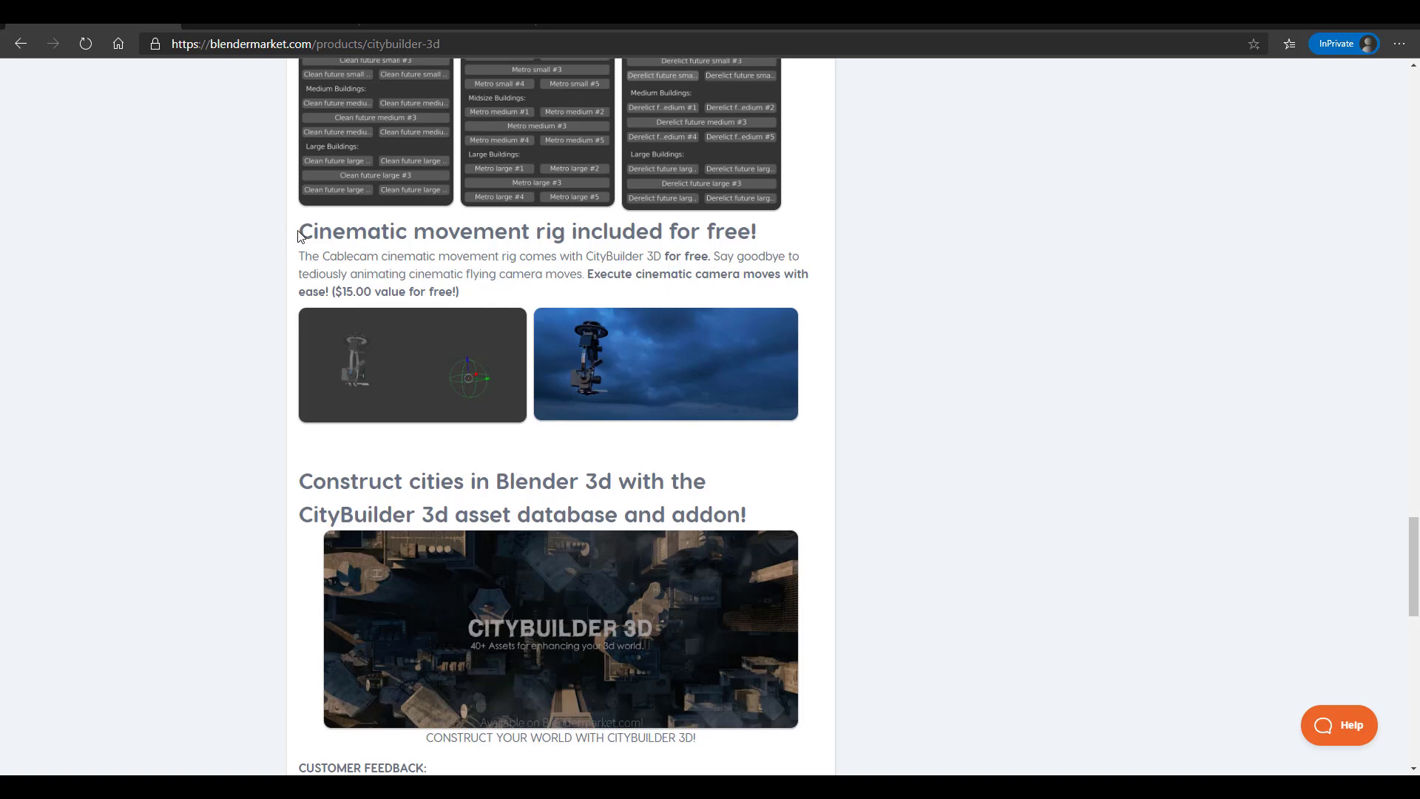
left_click_drag(597, 230, 369, 268)
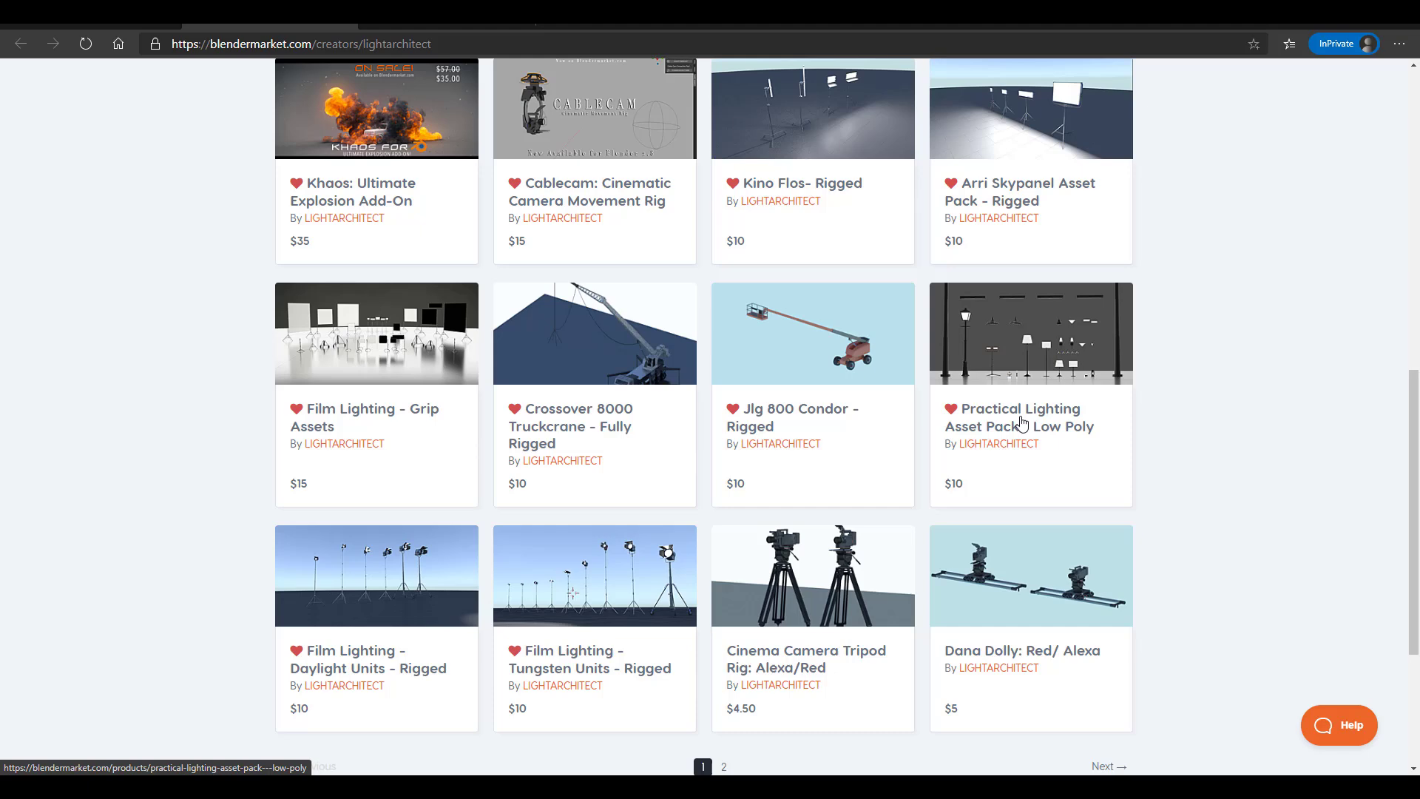
Examine the LIGHTARCHITECT creator page's range of add-ons and asset packs on Blender Market
scroll(881, 374, "up", 4)
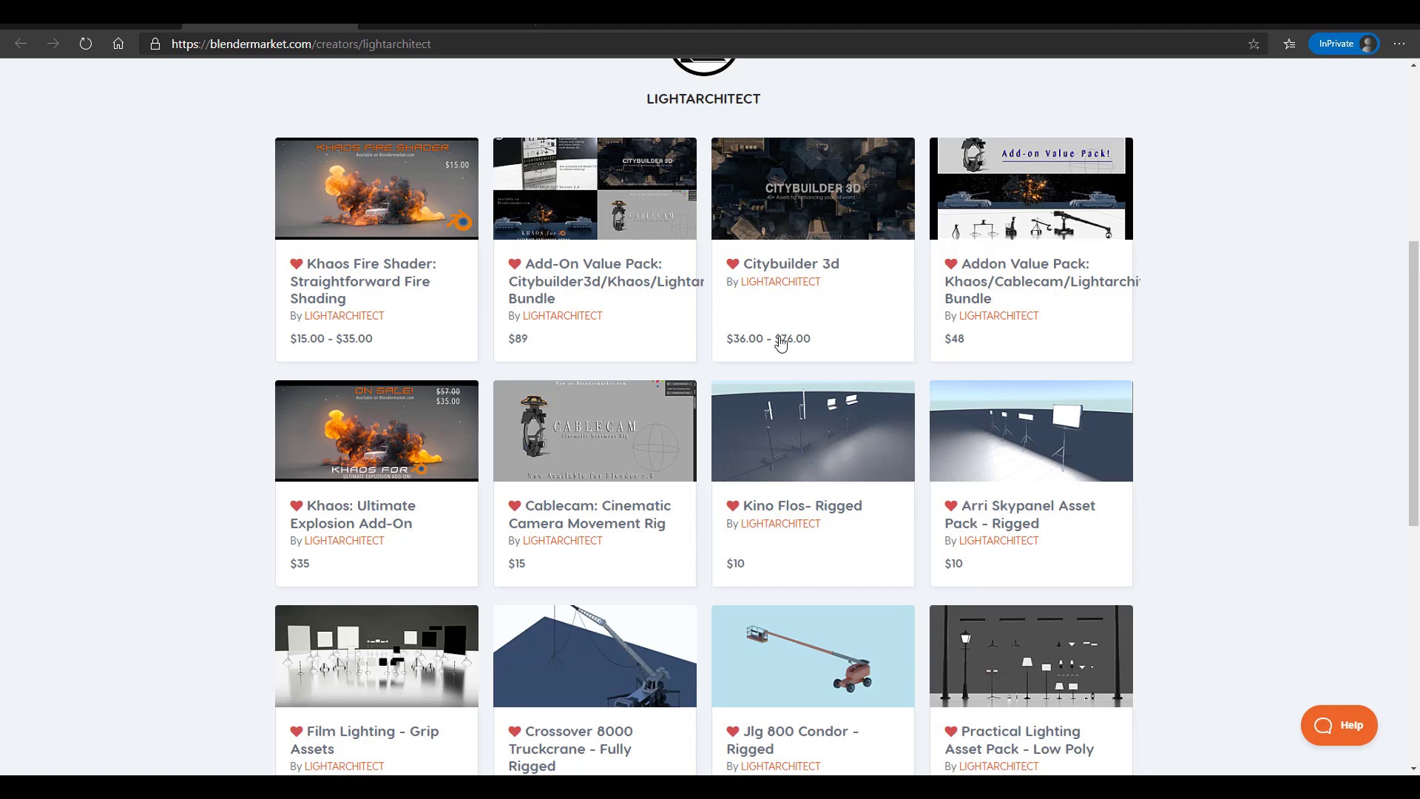
scroll(648, 414, "down", 3)
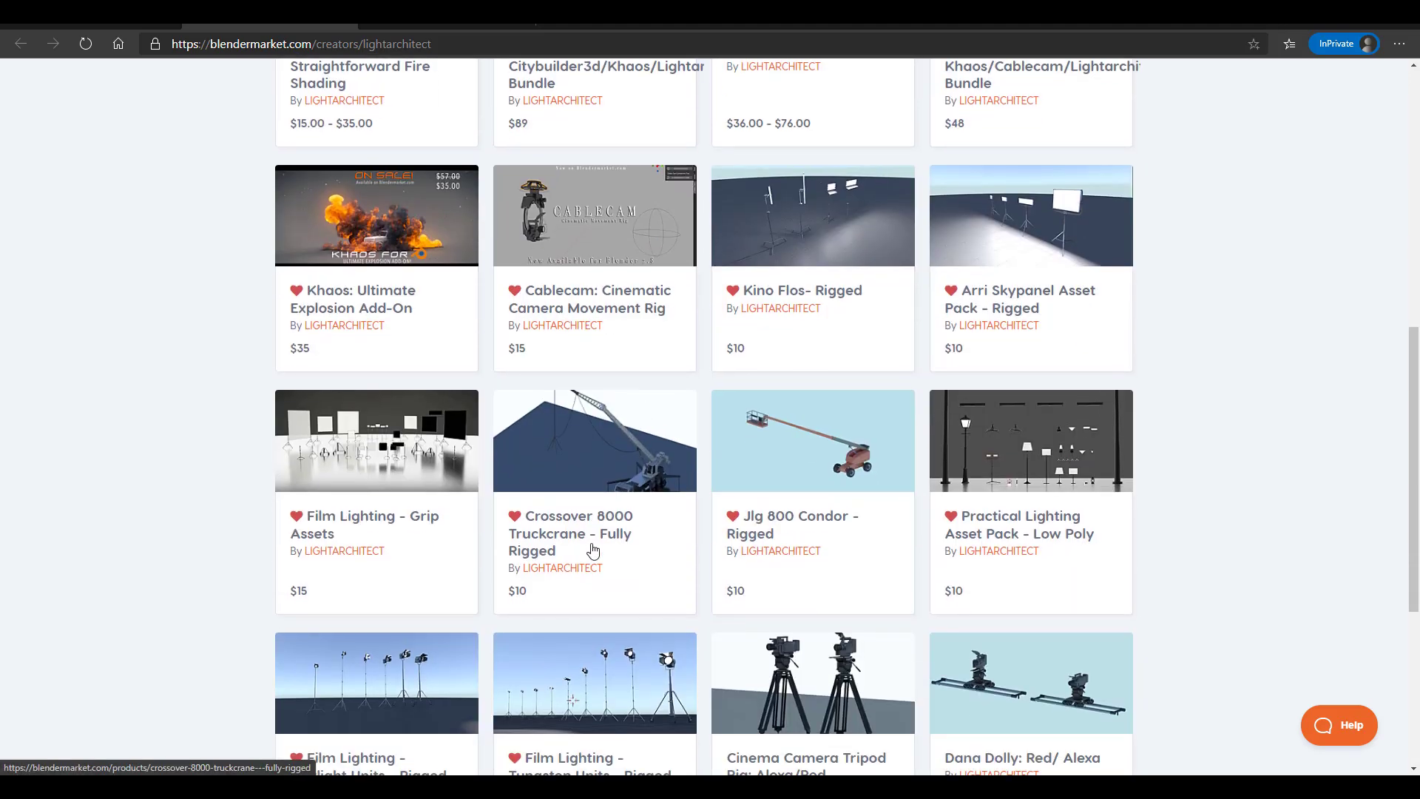
scroll(394, 555, "up", 3)
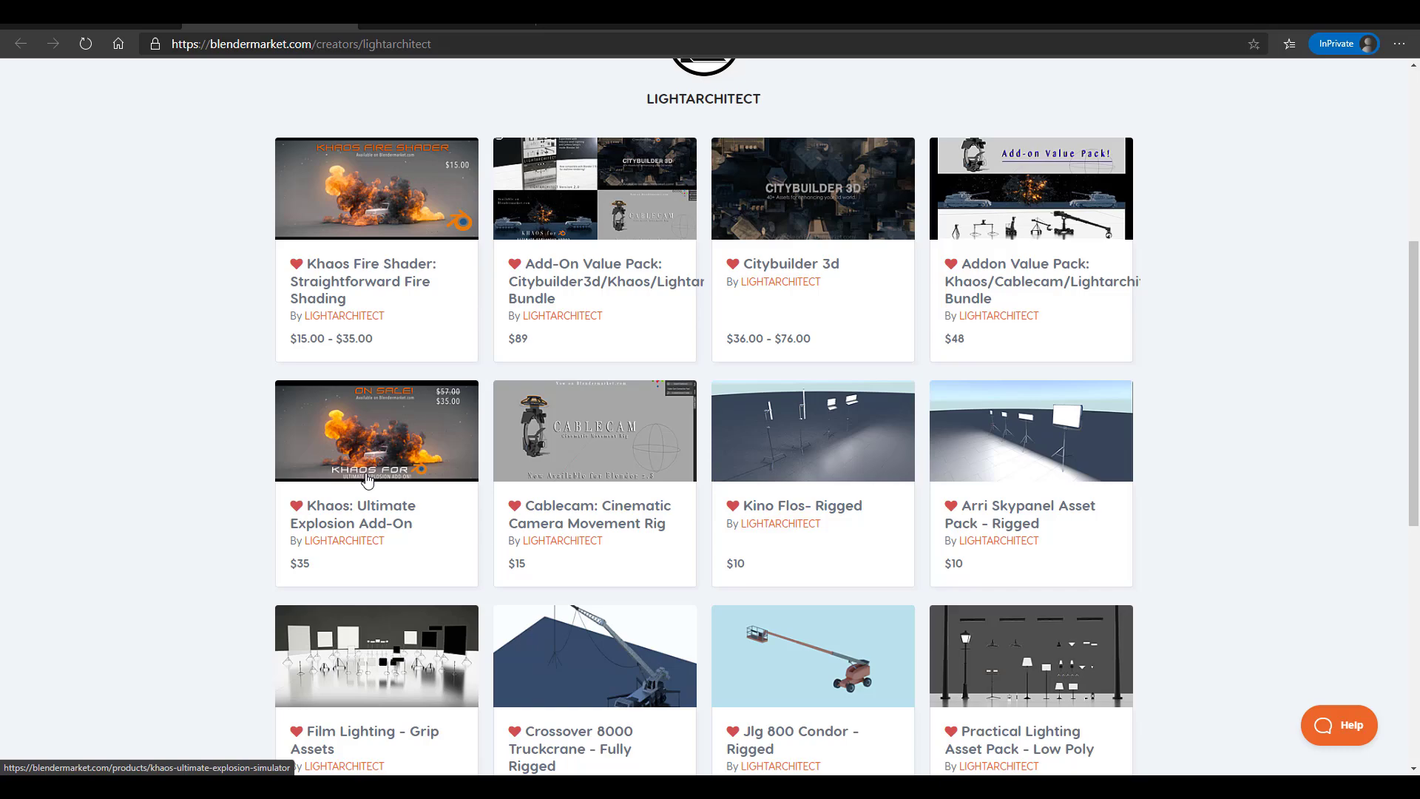
scroll(367, 479, "down", 7)
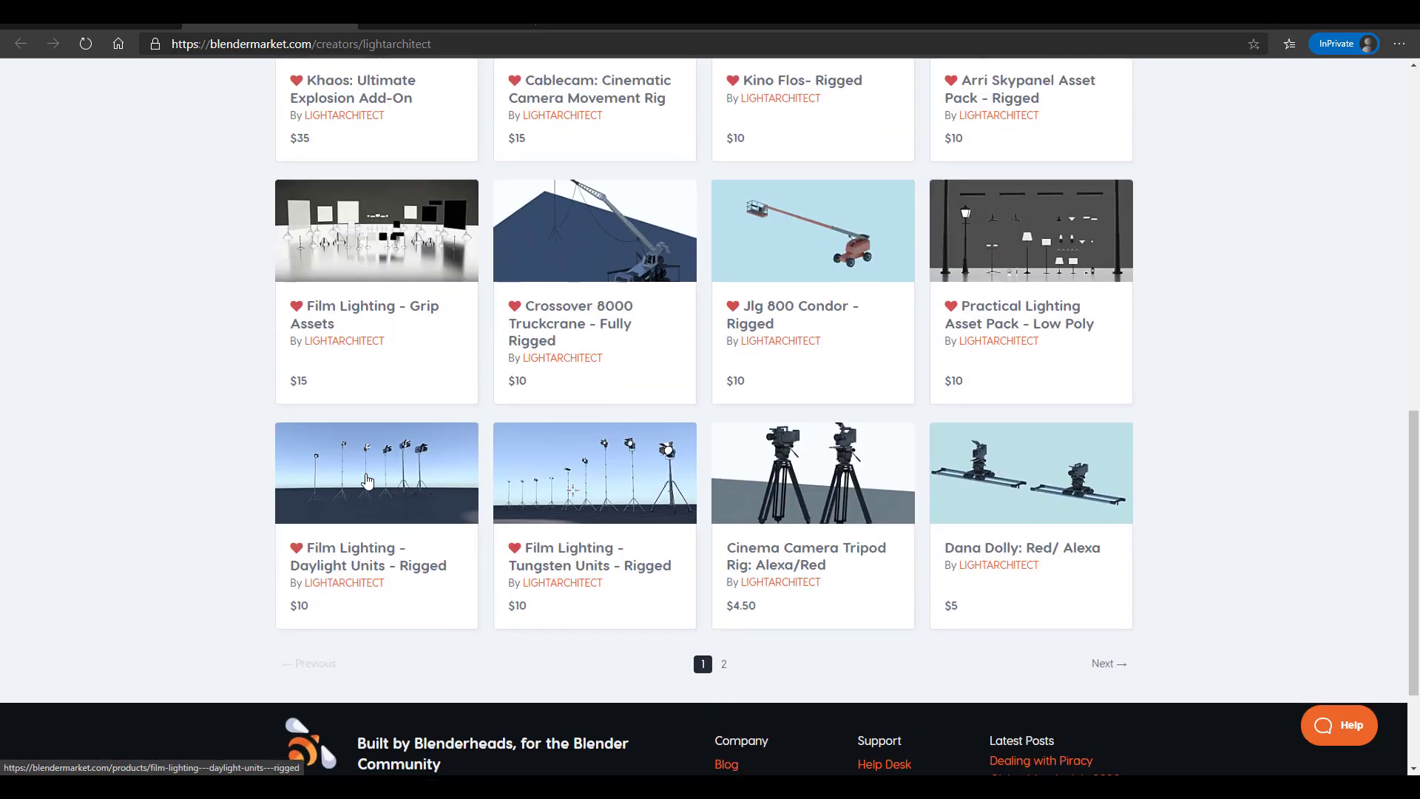
scroll(367, 482, "up", 5)
scroll(368, 481, "up", 3)
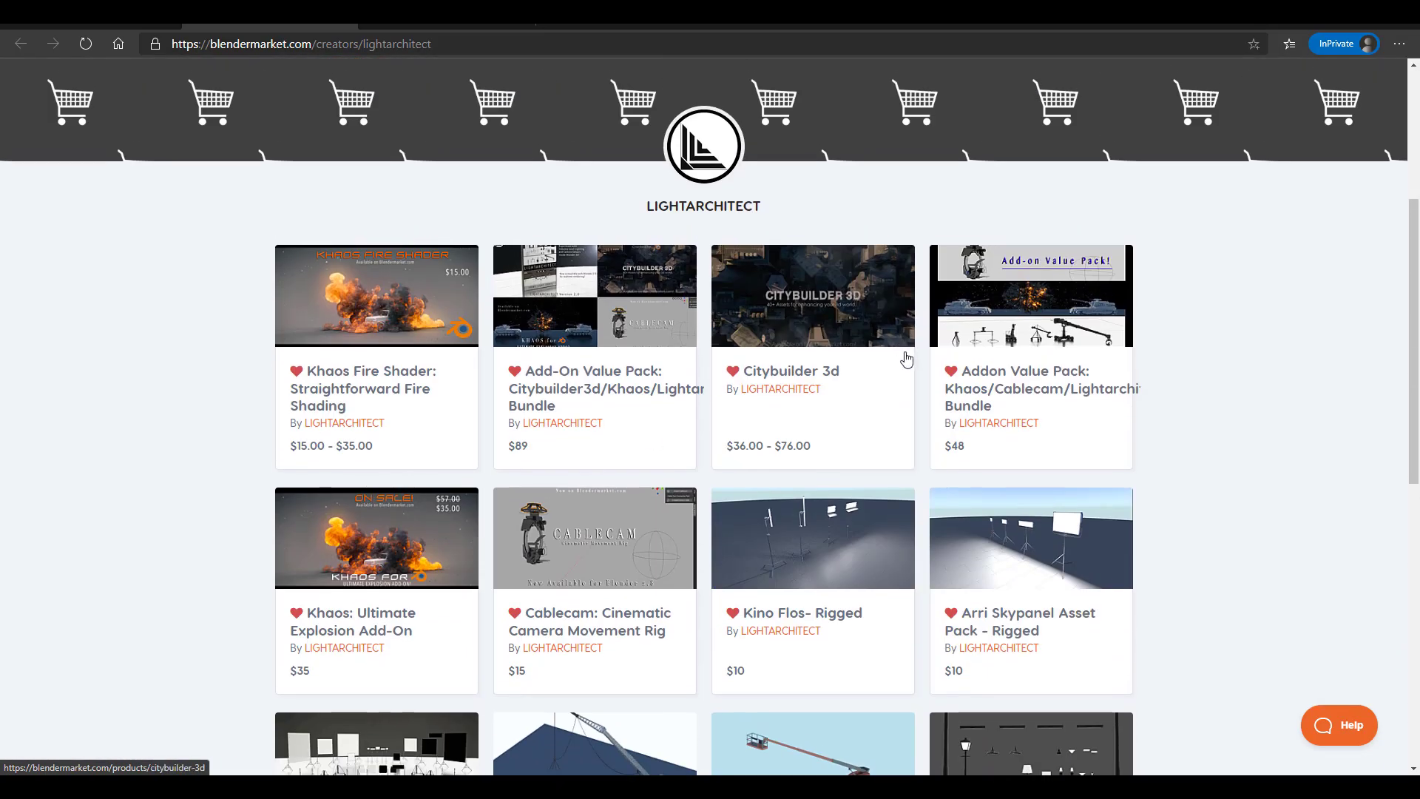
scroll(902, 378, "down", 3)
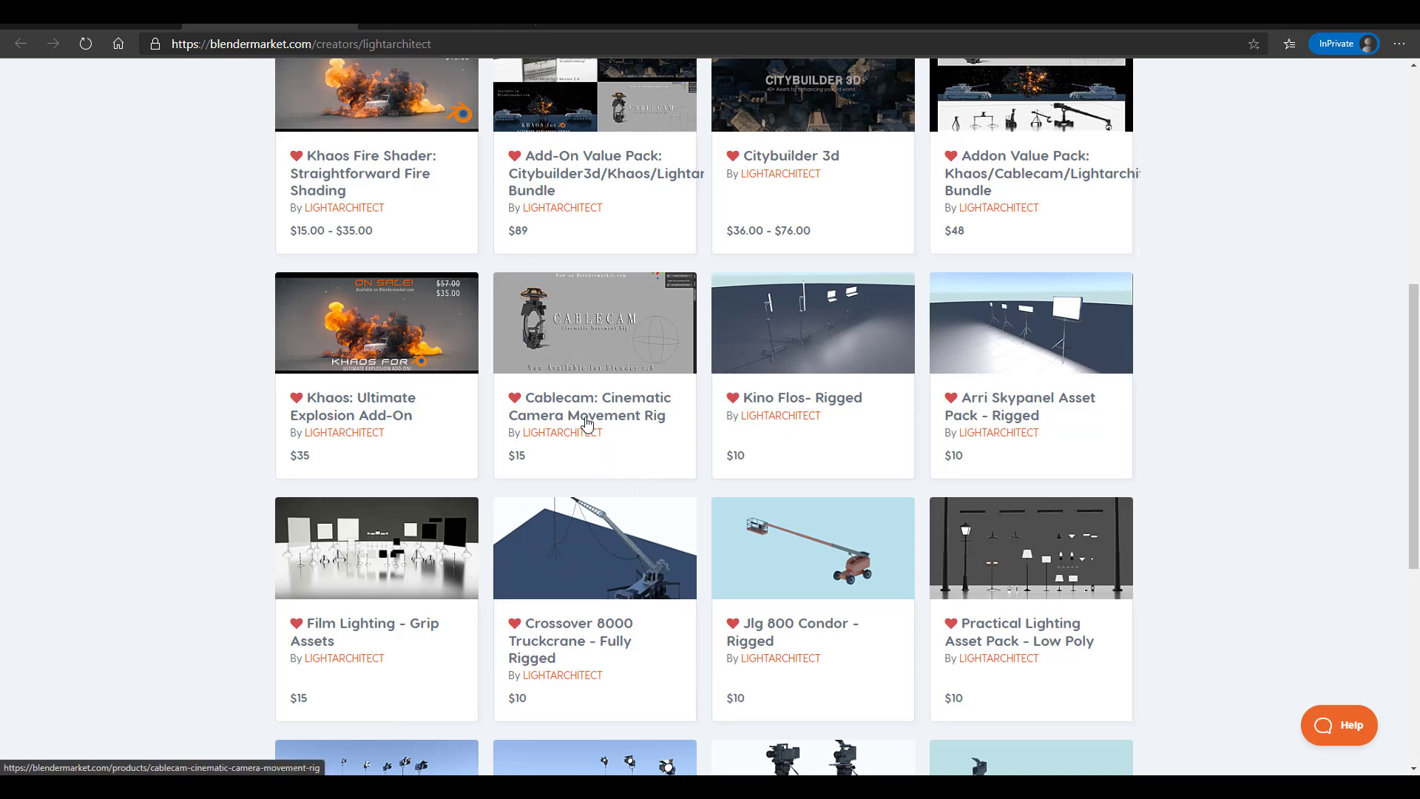
scroll(586, 423, "up", 3)
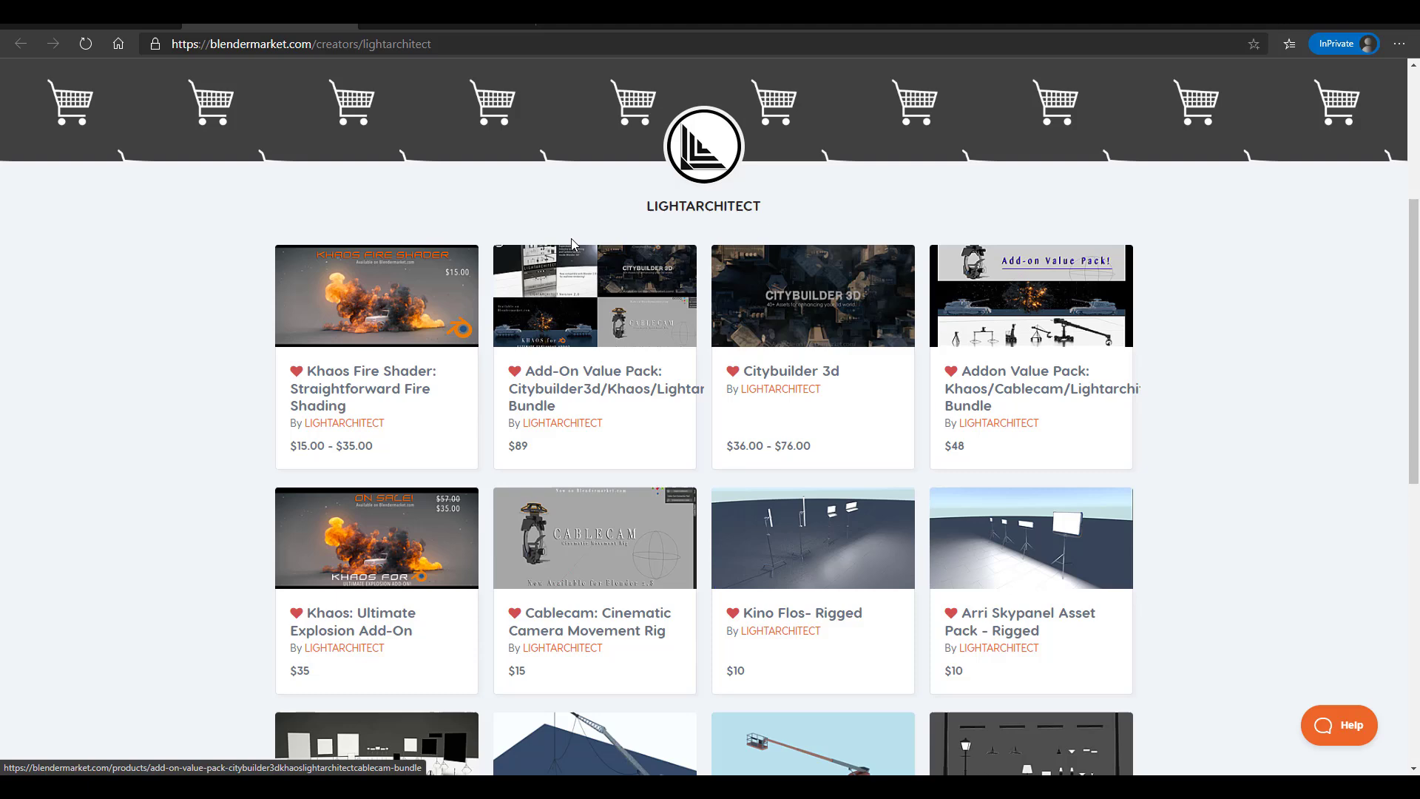
Open the Citybuilder3d/Khaos/Lightarchitect/Cablecam value pack and preview its Cablecam, Lightarchitect, Khaos and CityBuilder 3D images
left_click(625, 268)
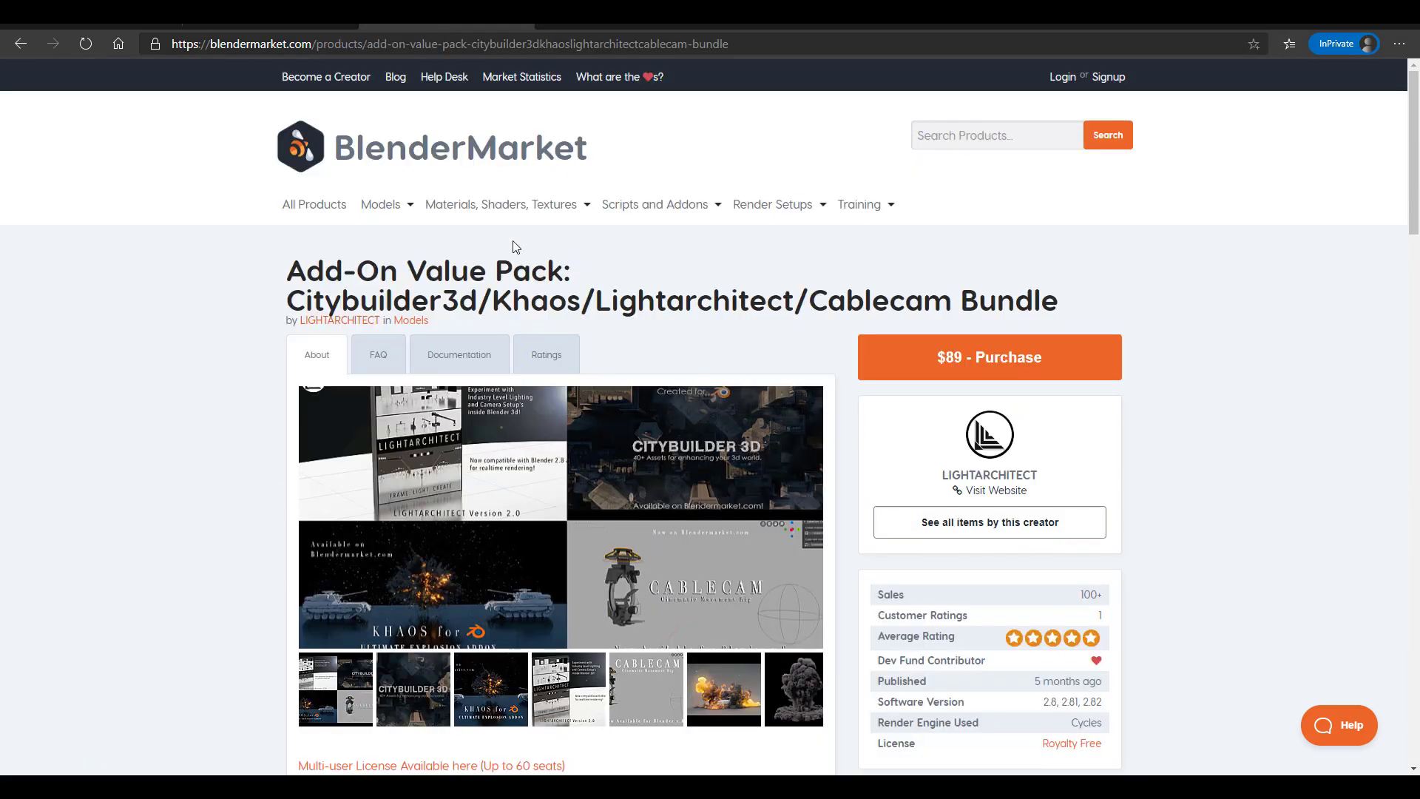
scroll(501, 416, "down", 1)
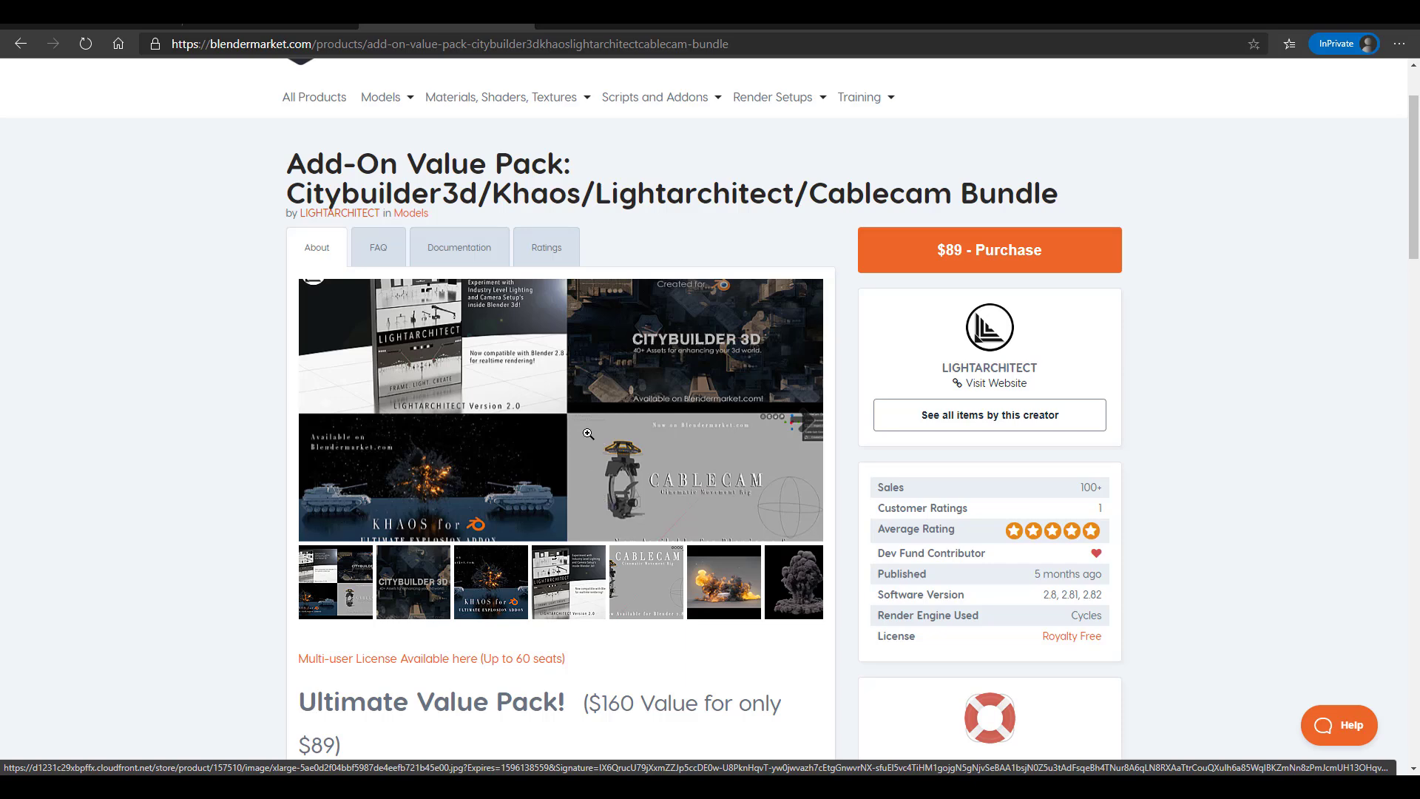
left_click(646, 591)
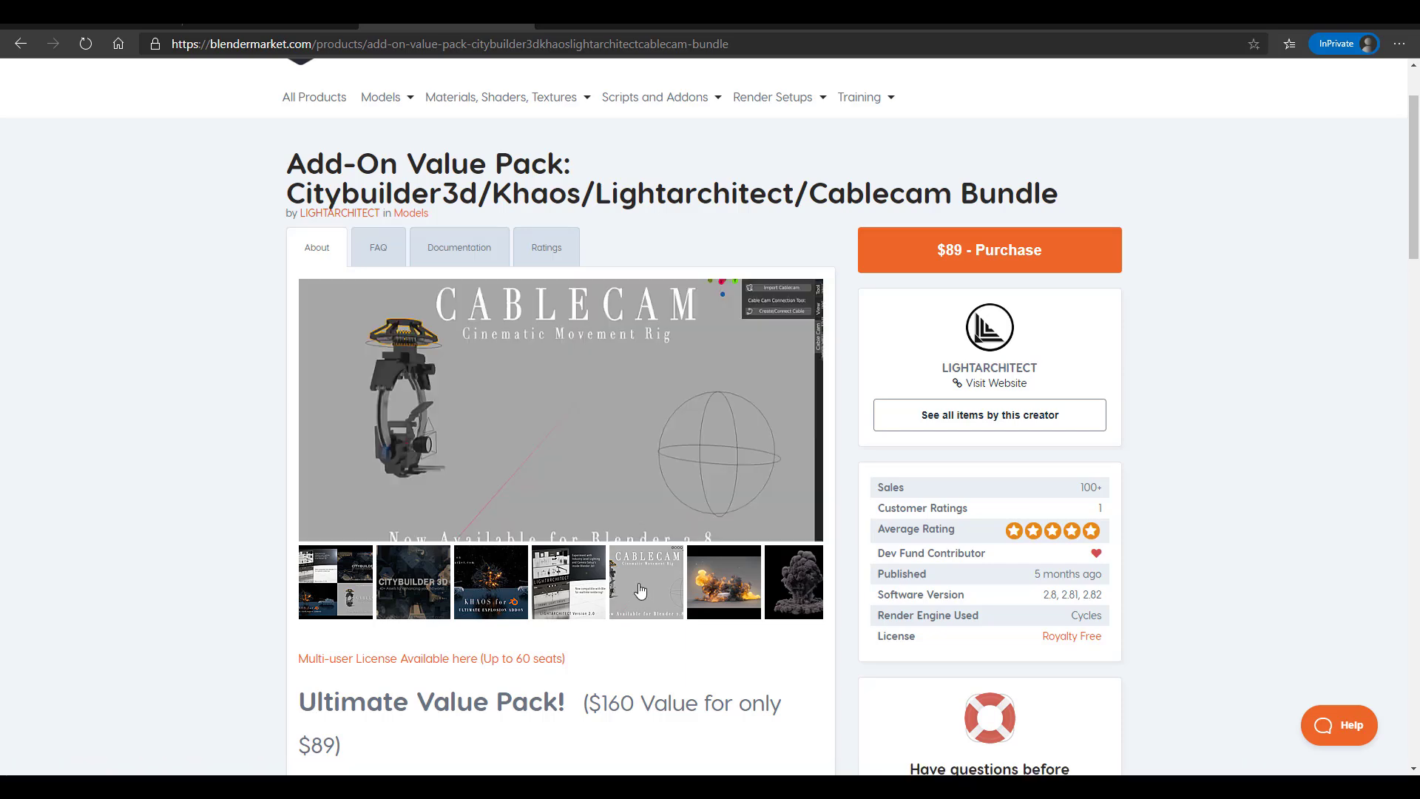
left_click(557, 595)
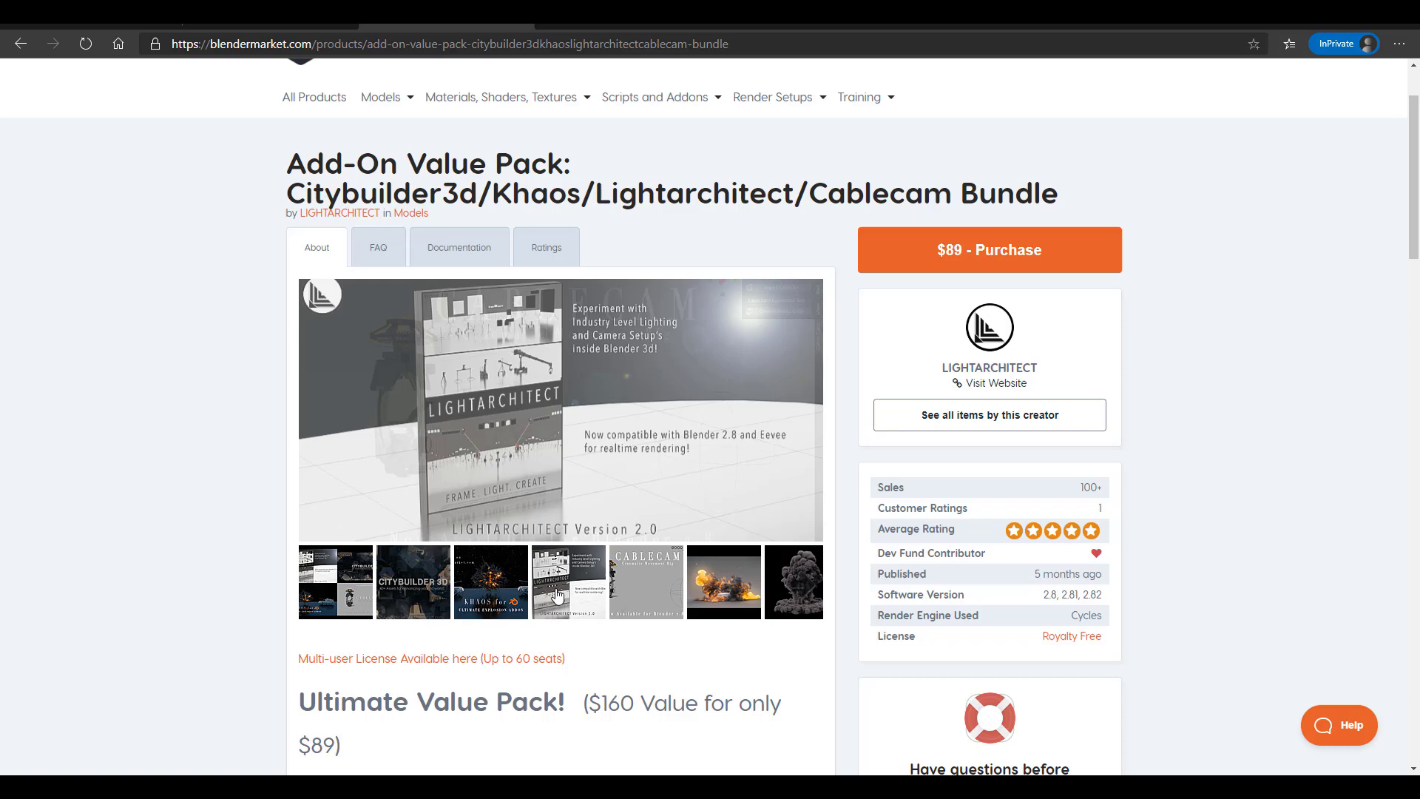
left_click(510, 597)
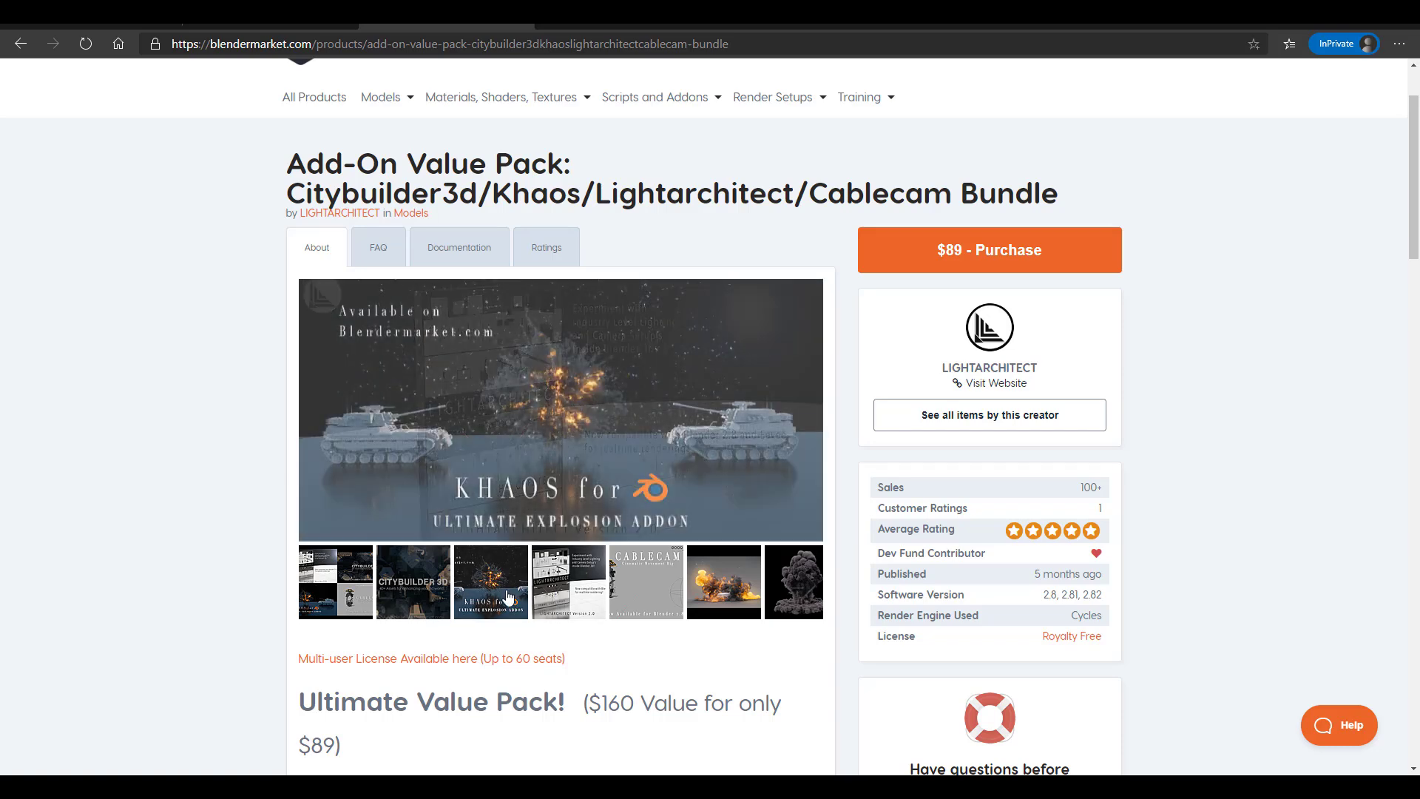
left_click(435, 605)
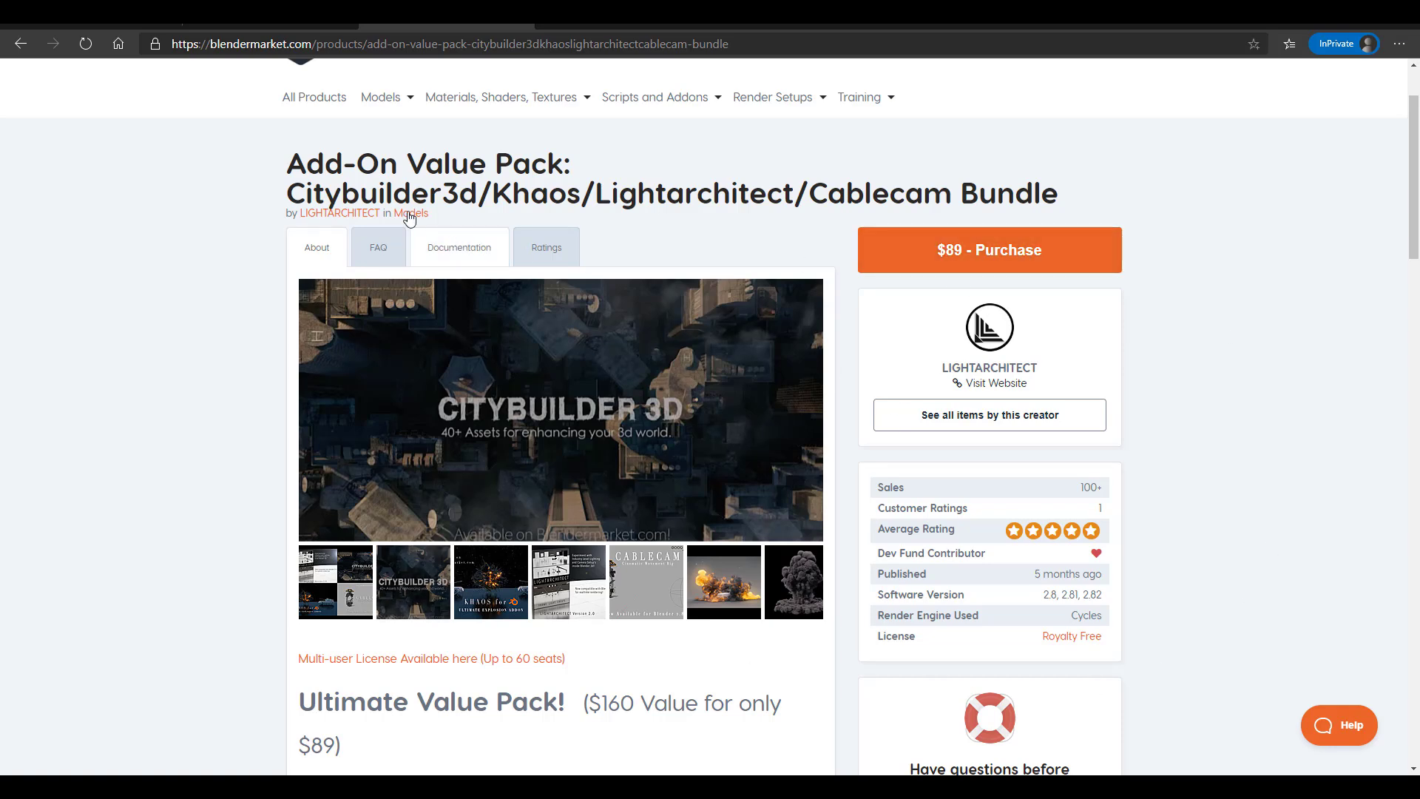
Return to the creator page and reopen the Add-On Value Pack to show its bundle description
left_click(254, 27)
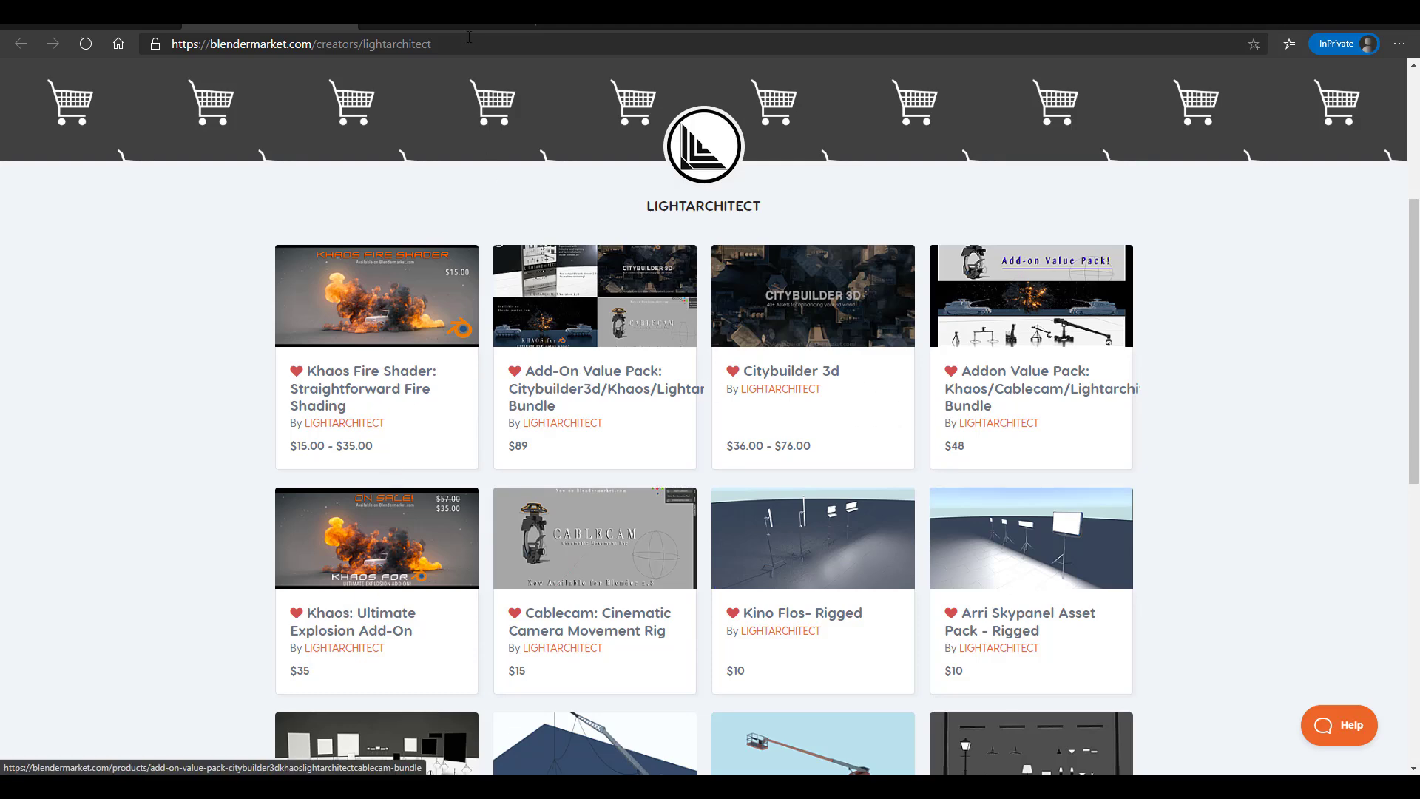
left_click(666, 314)
scroll(961, 444, "down", 3)
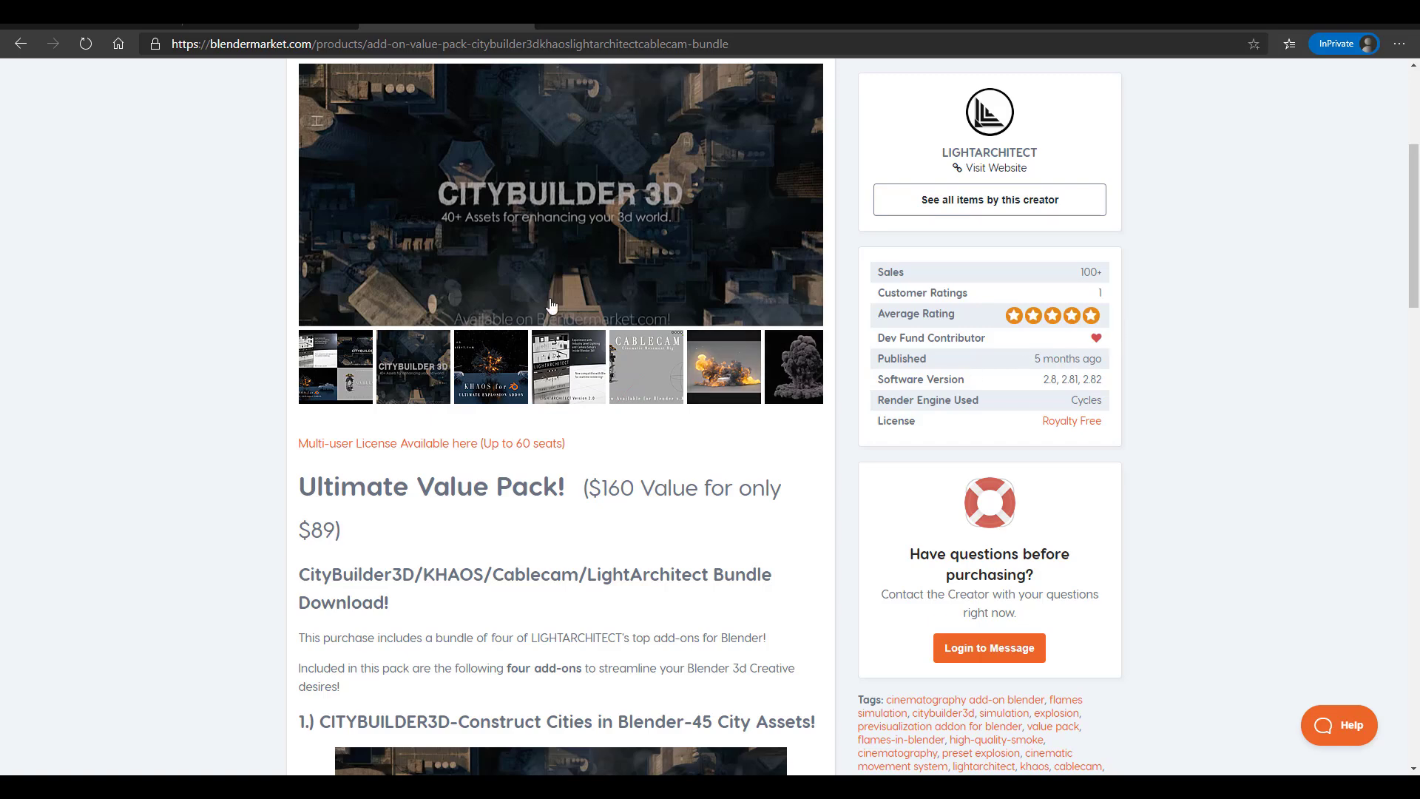
Go back to the LIGHTARCHITECT creator page and look through its whole first page of products again
left_click(280, 30)
scroll(422, 243, "down", 10)
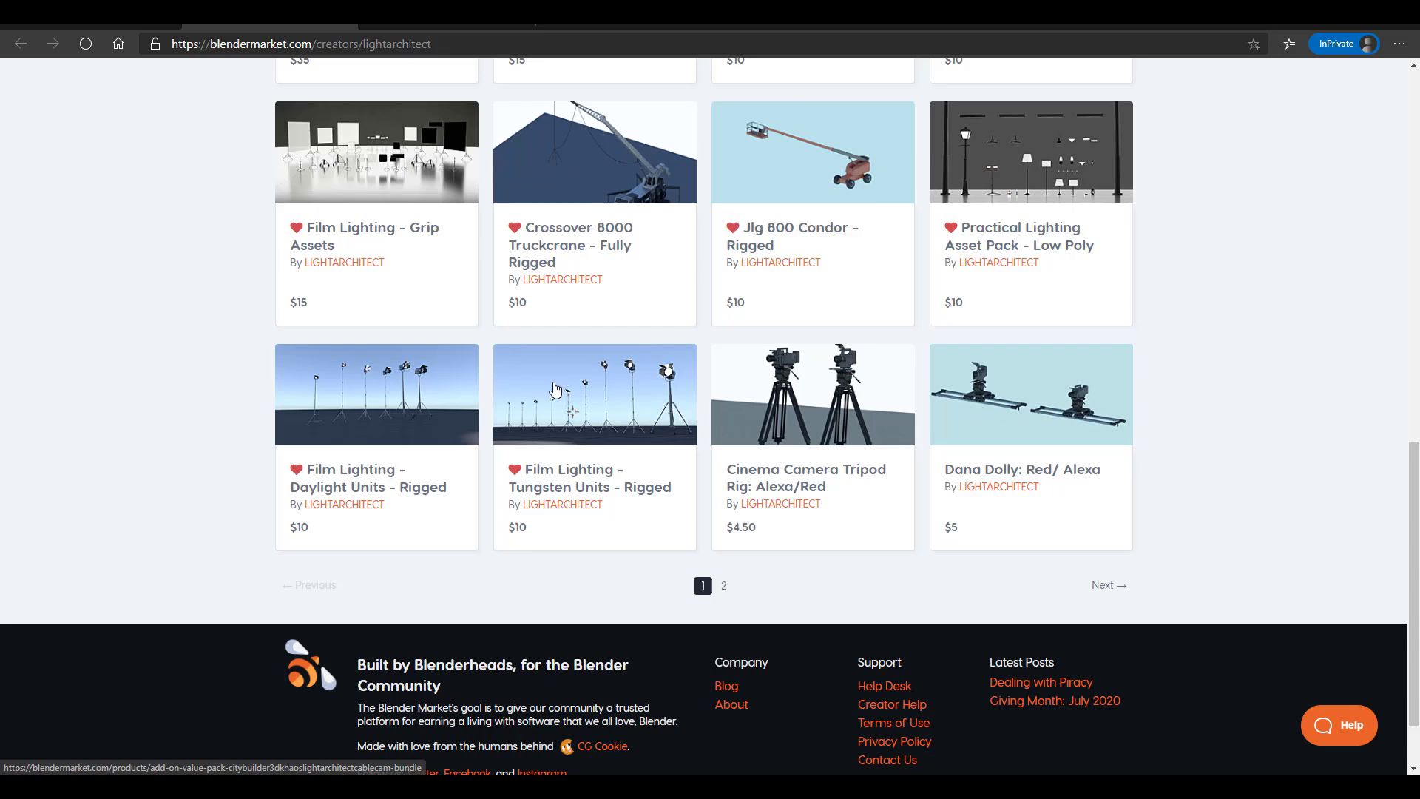
scroll(758, 462, "up", 10)
scroll(758, 462, "up", 4)
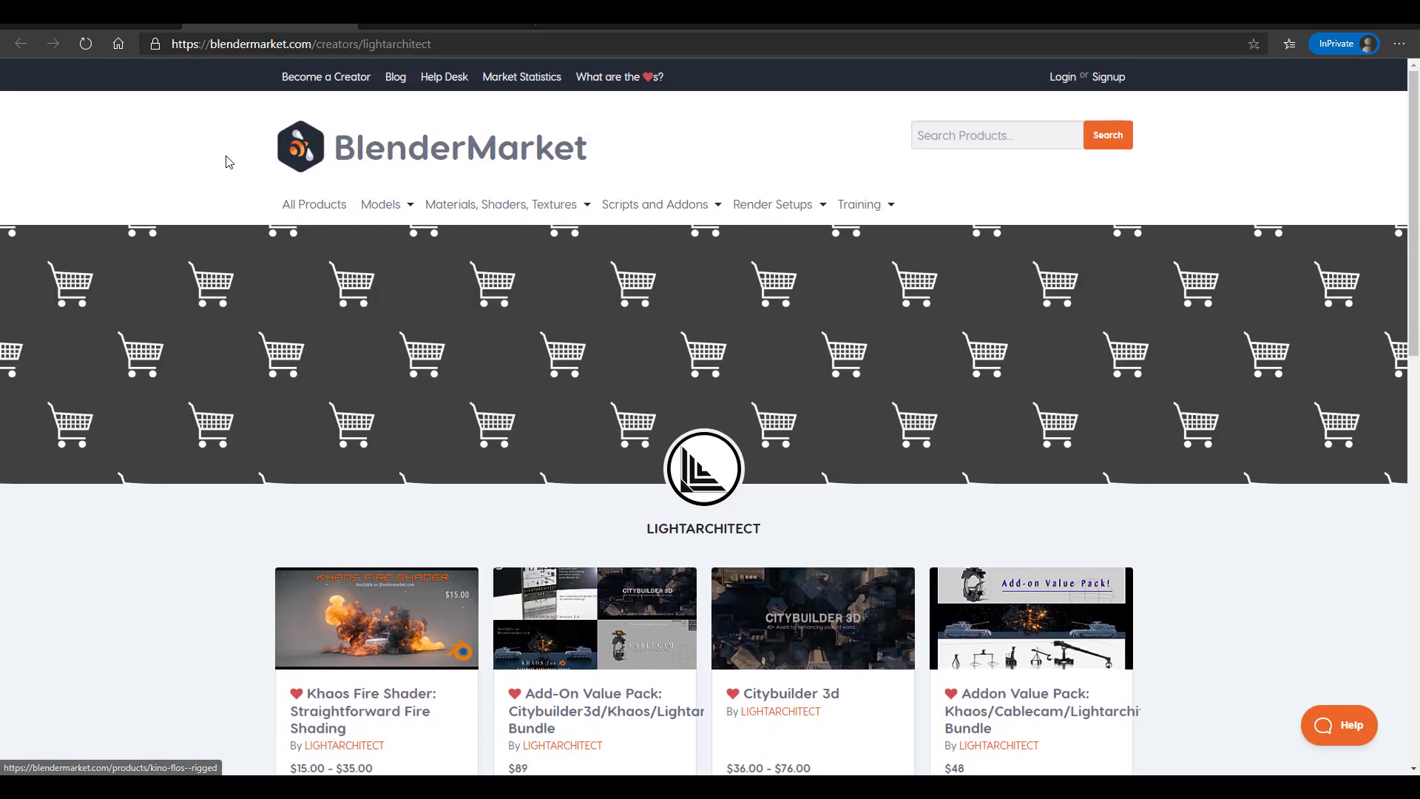
Return to the Citybuilder 3d product page and review its kit renders and cityscape flyover examples
left_click(113, 21)
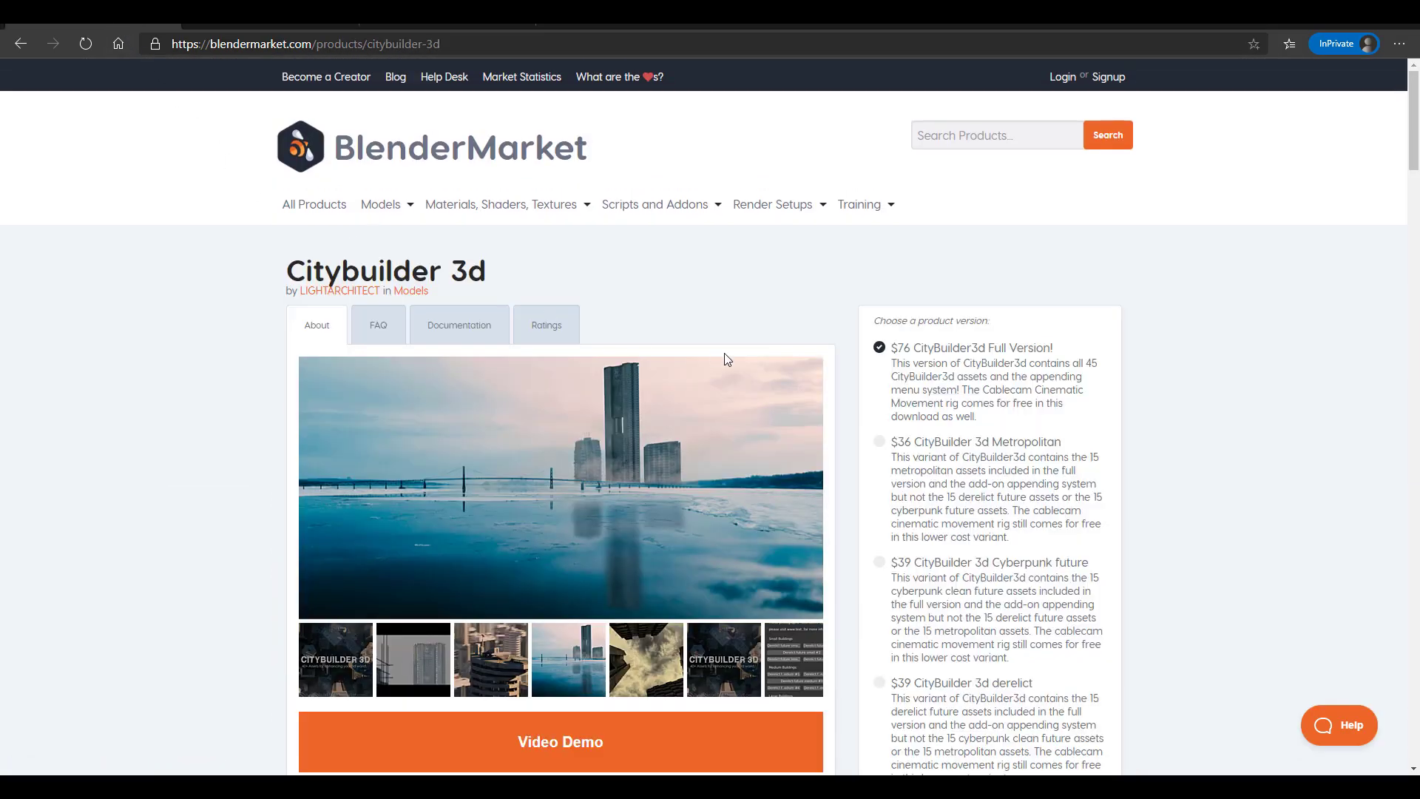
scroll(724, 359, "down", 10)
scroll(719, 375, "down", 10)
scroll(719, 378, "down", 7)
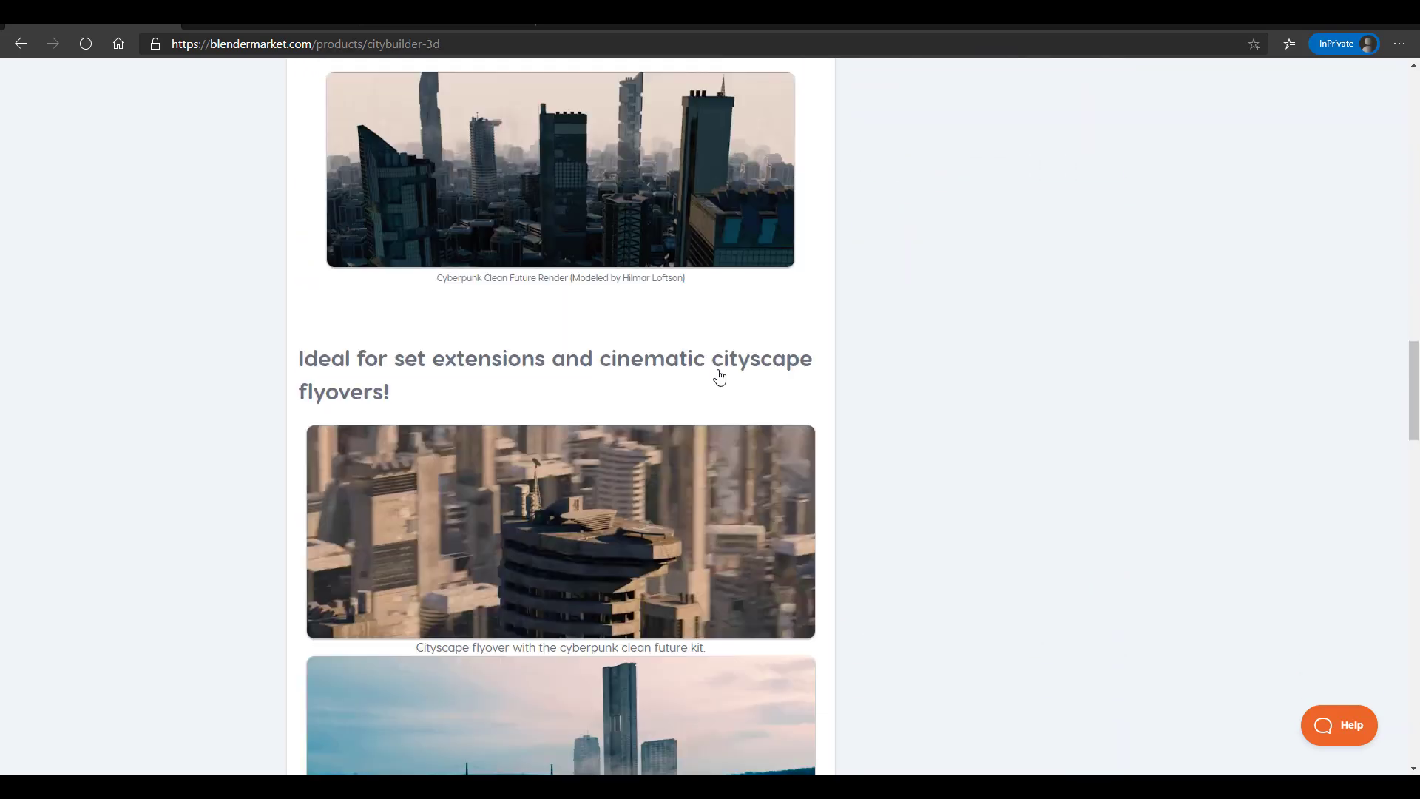
scroll(719, 378, "up", 20)
scroll(719, 378, "up", 3)
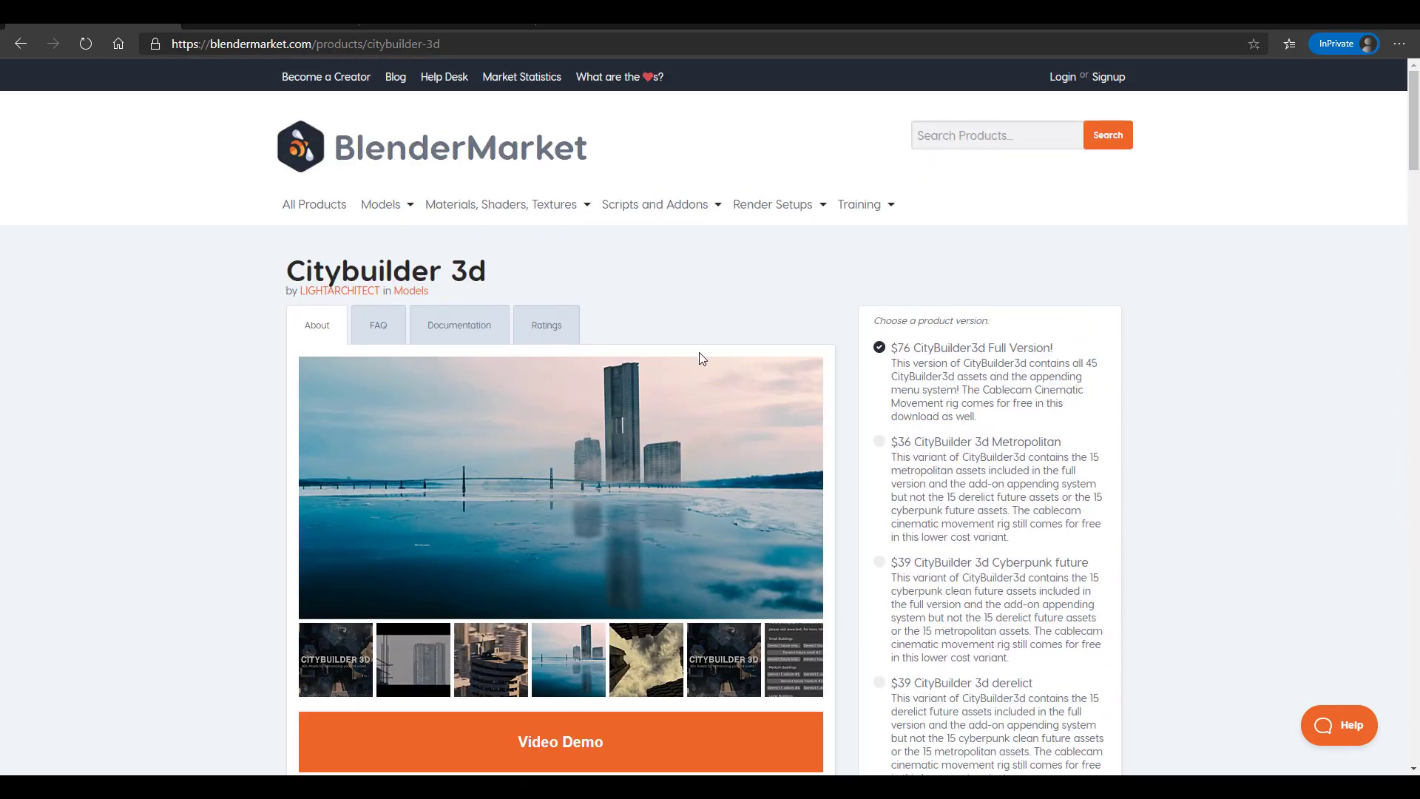